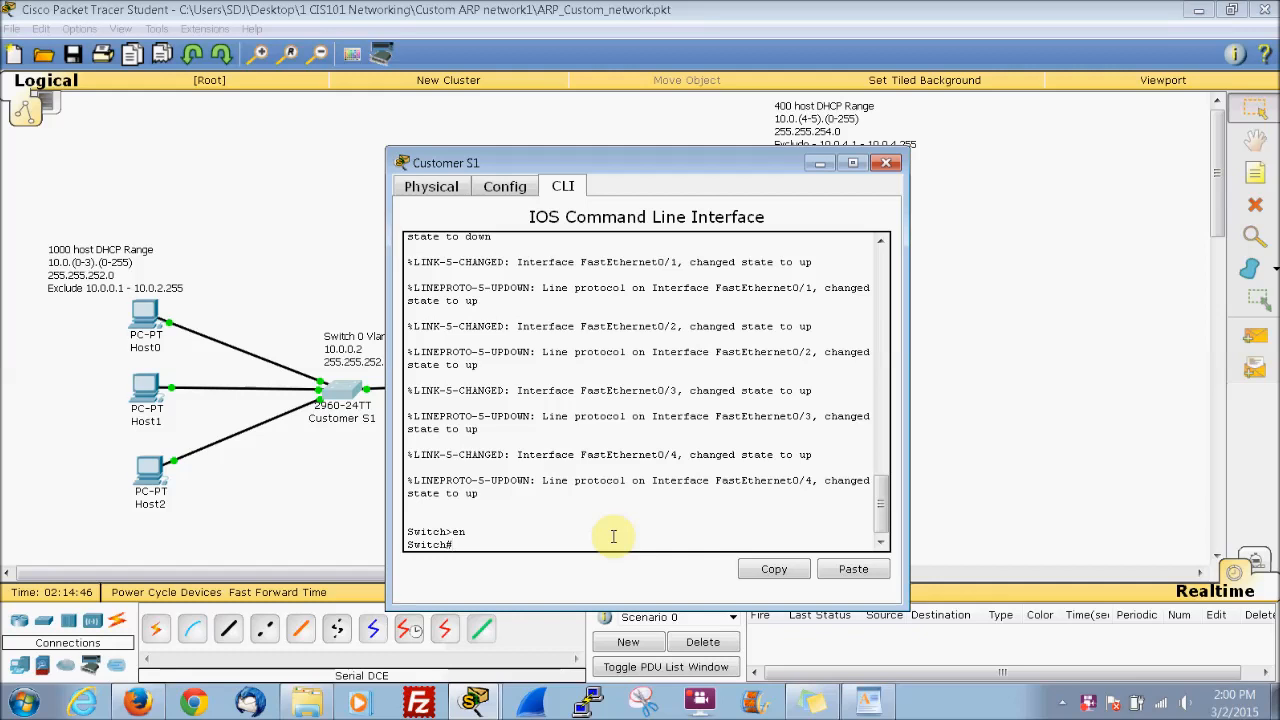
Enter global configuration mode on the Customer S1 switch and set its hostname to CustomerS1
type("onf t")
key("Return")
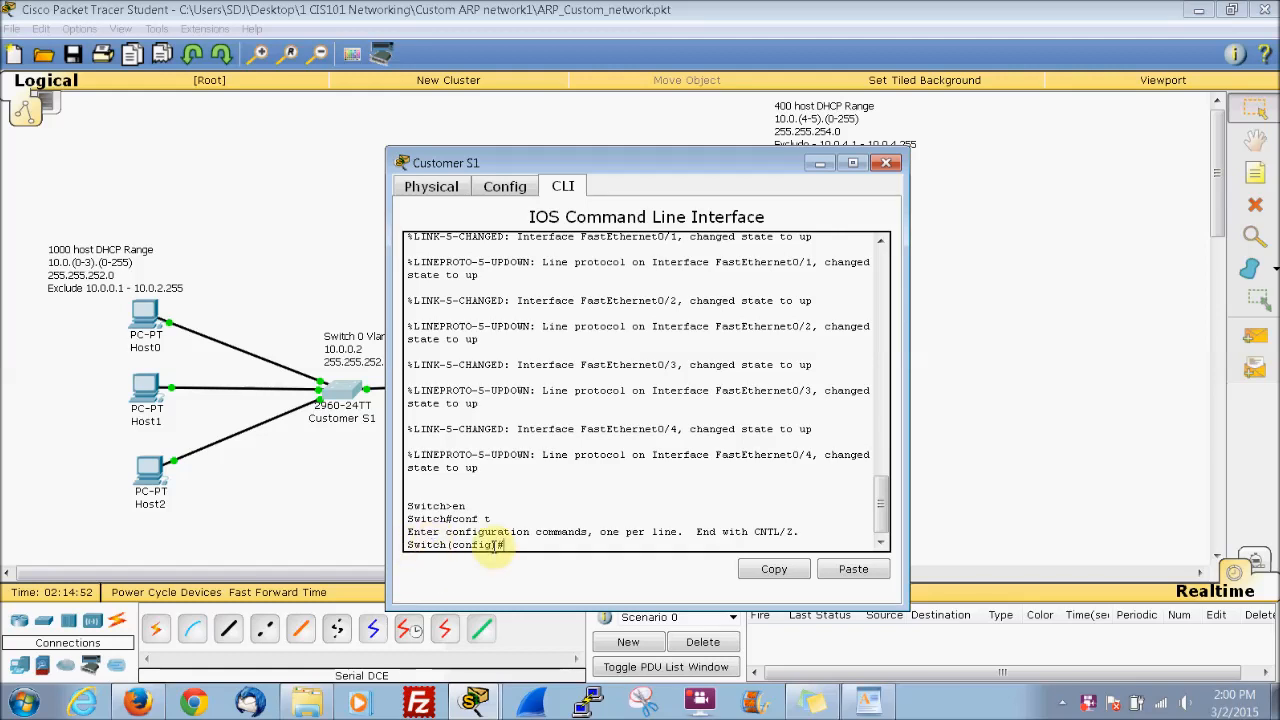
type("hostn")
key("Tab")
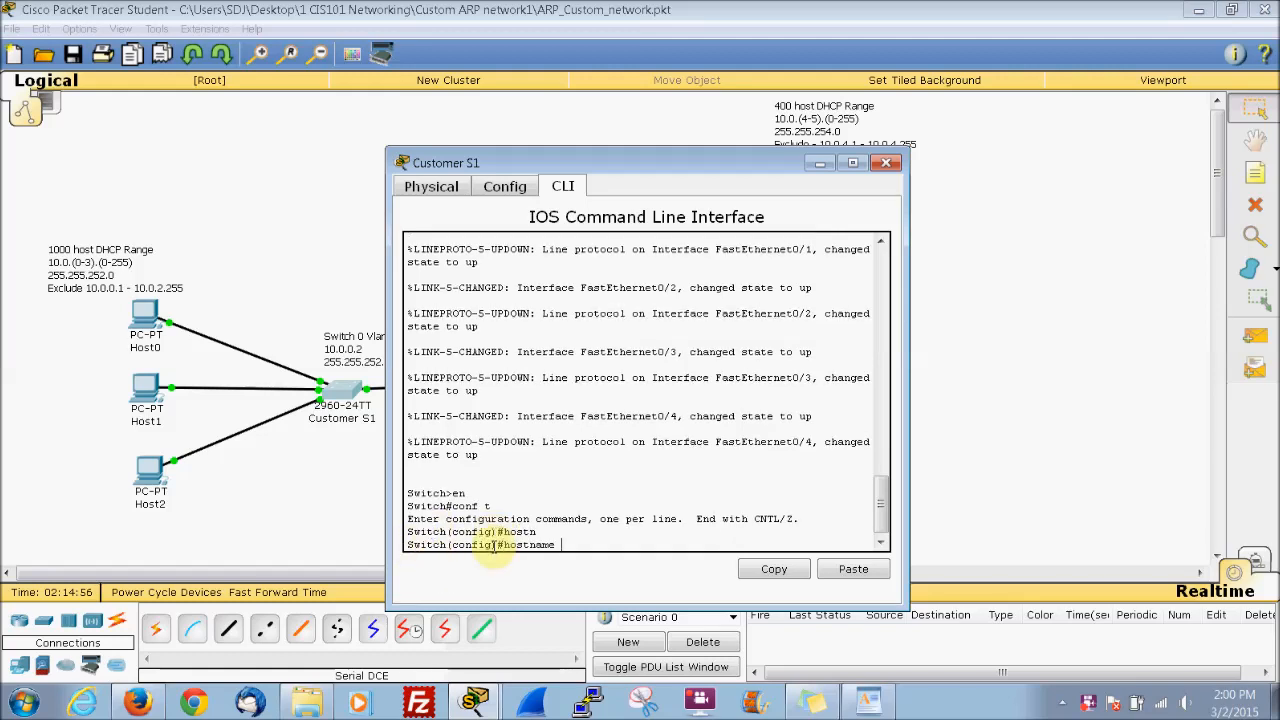
type("CustomerS1")
key("Return")
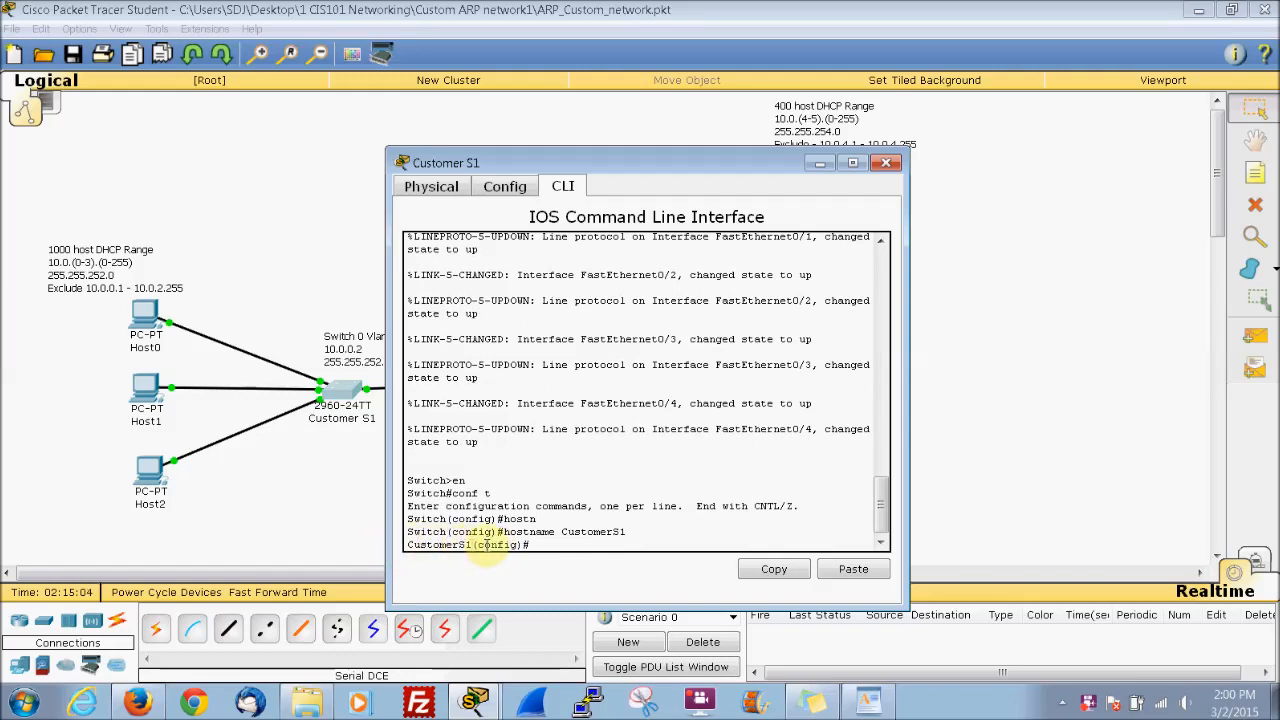
Assign IP address 10.0.0.2 with subnet mask 255.255.252.0 to interface Vlan 1 on the Customer S1 switch
left_click_drag(686, 158, 744, 145)
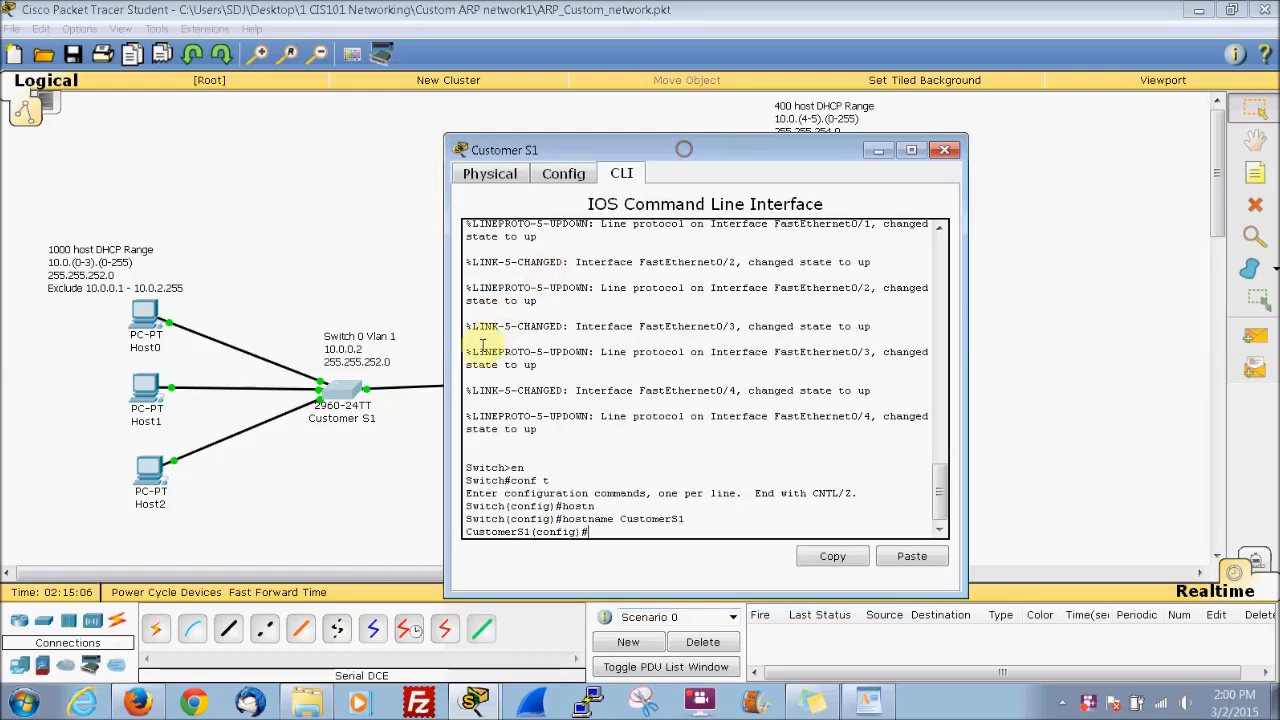
left_click(564, 150)
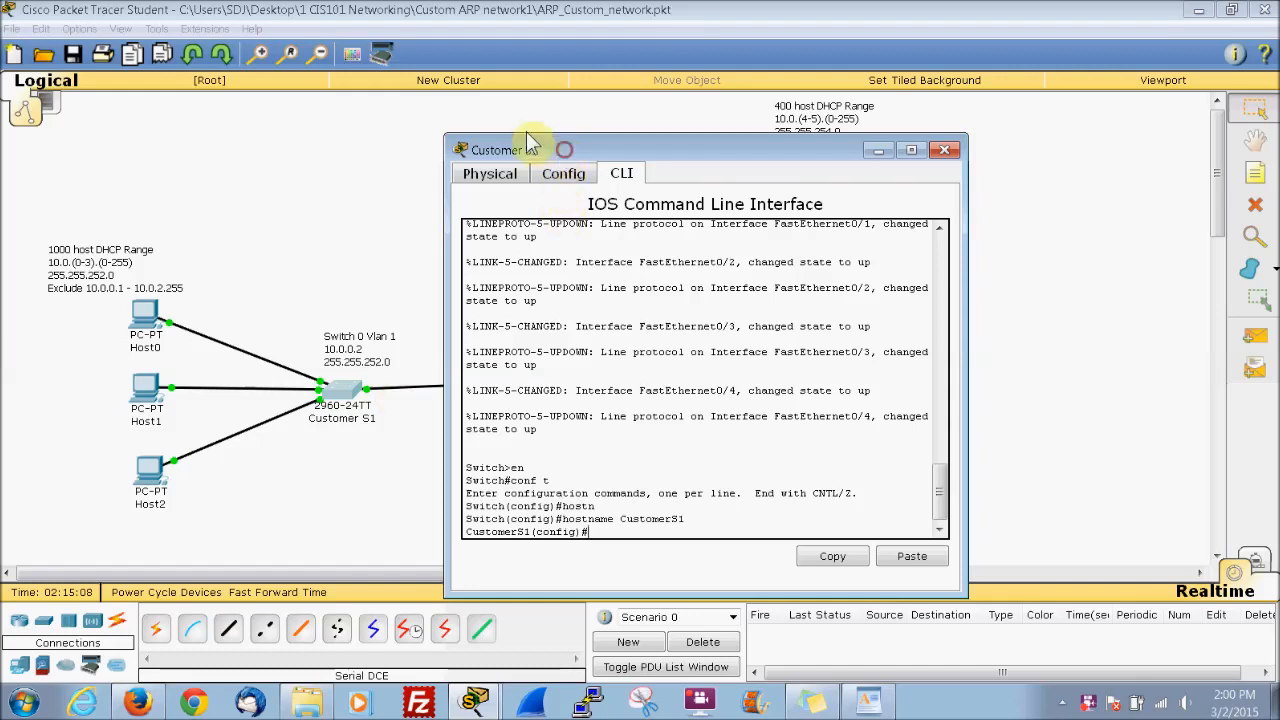
left_click_drag(530, 145, 486, 123)
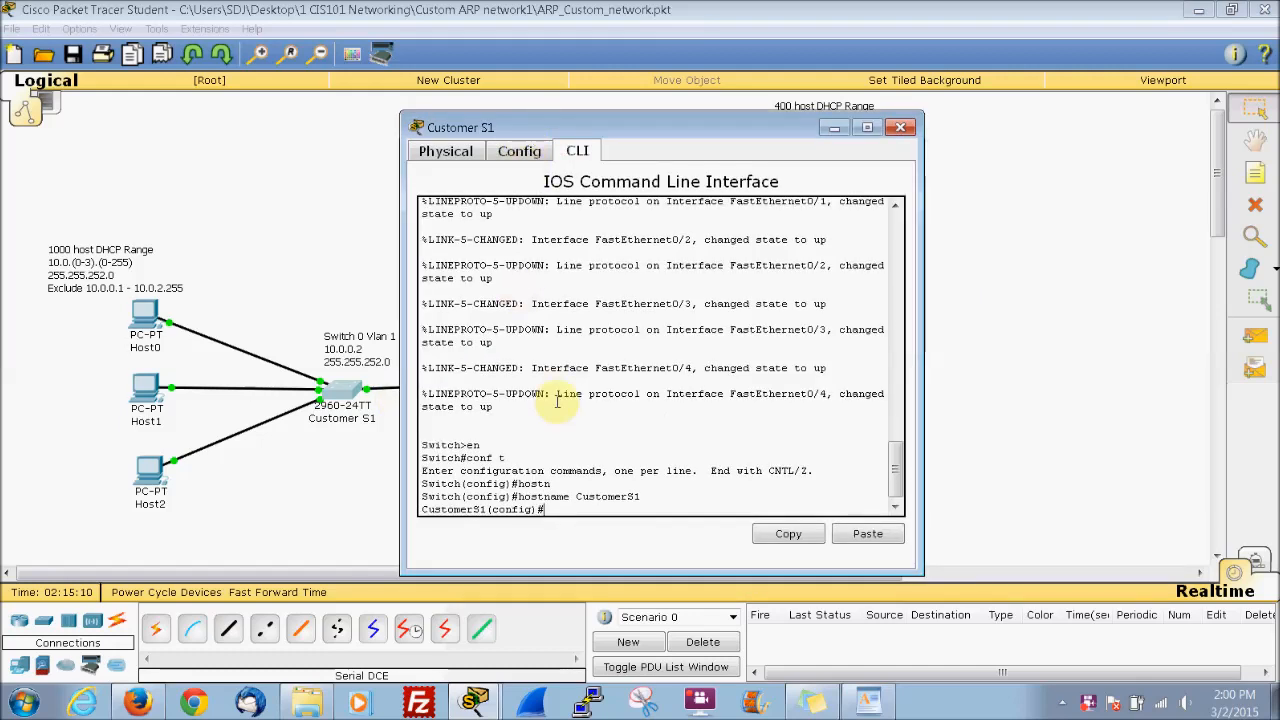
type("int vlan1")
key("Return")
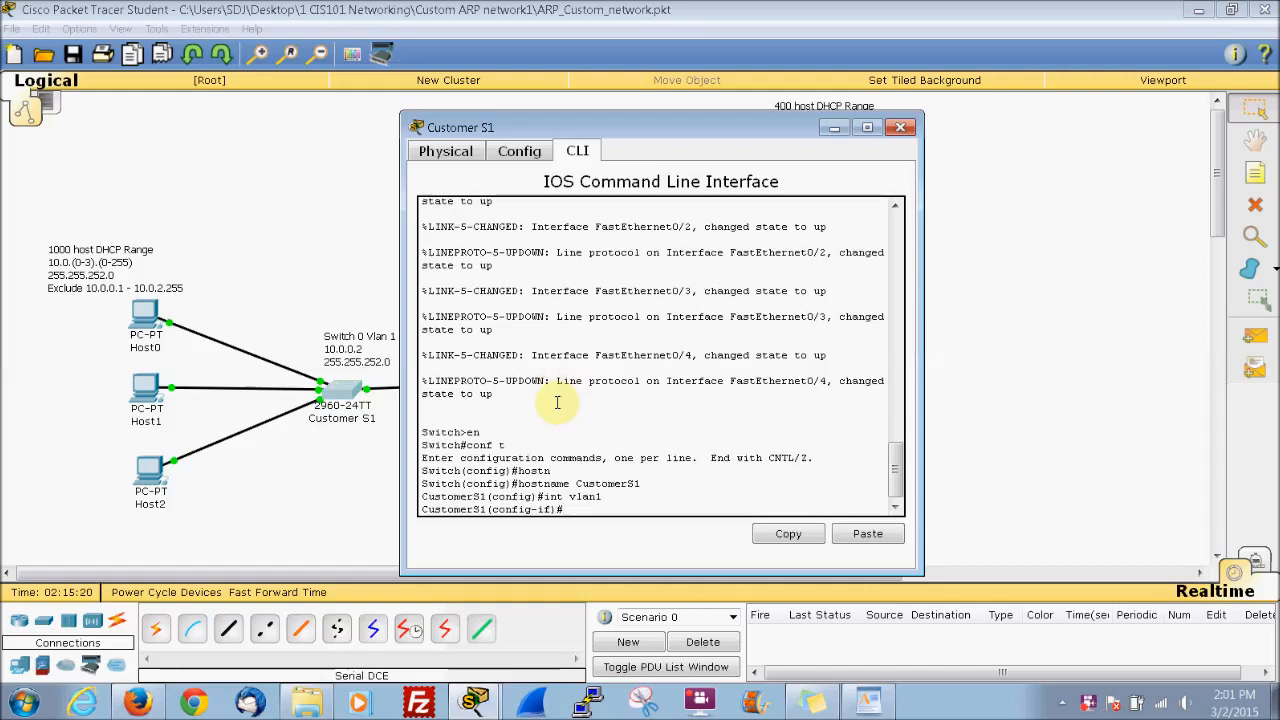
left_click_drag(535, 128, 728, 115)
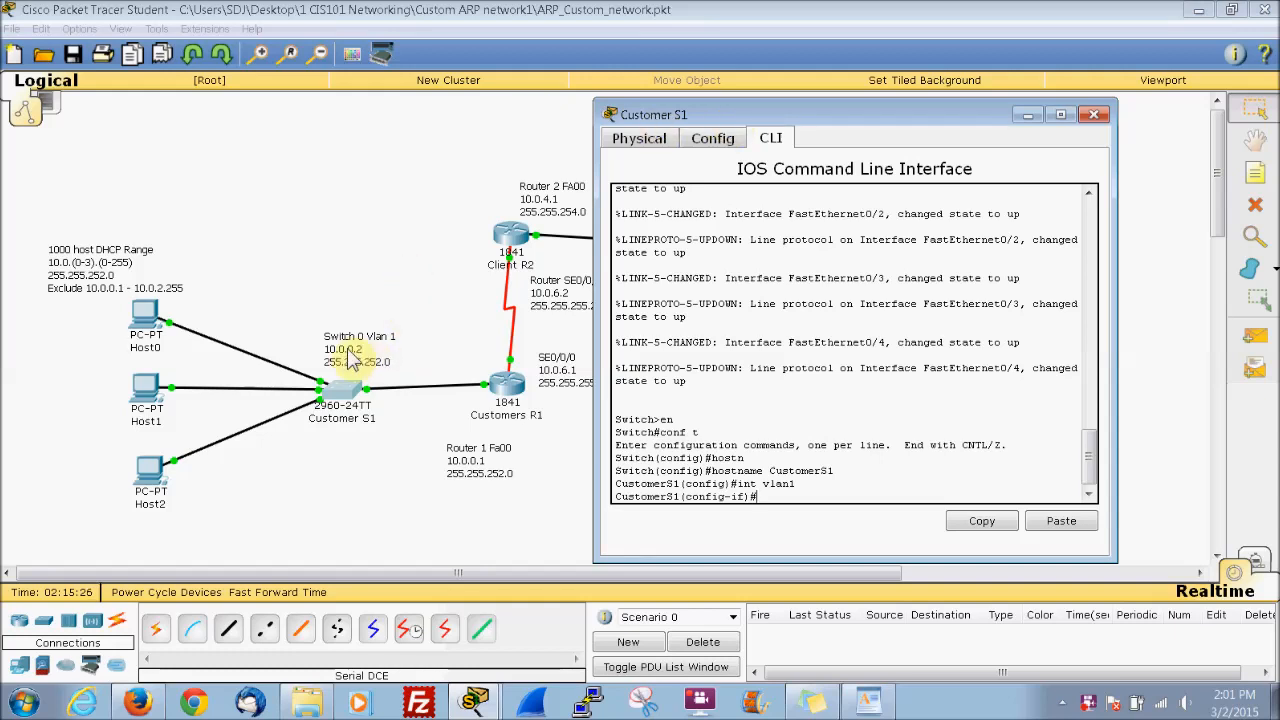
left_click_drag(352, 352, 369, 356)
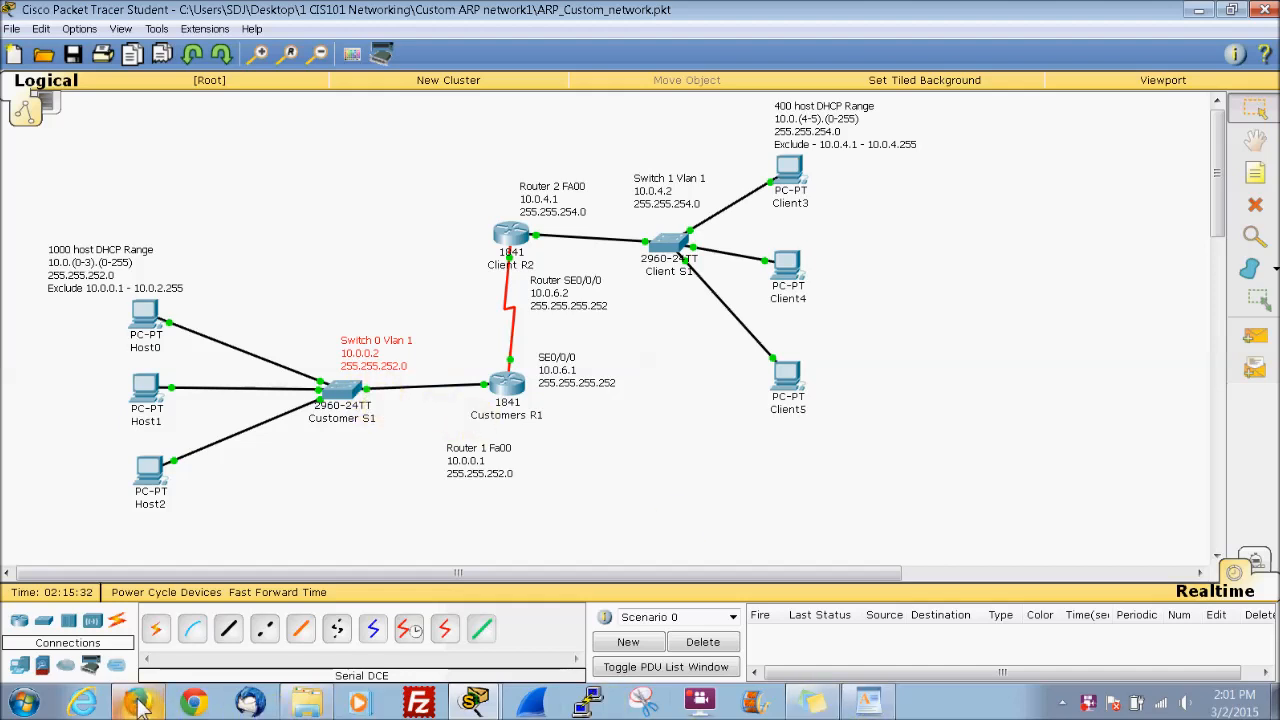
left_click(488, 706)
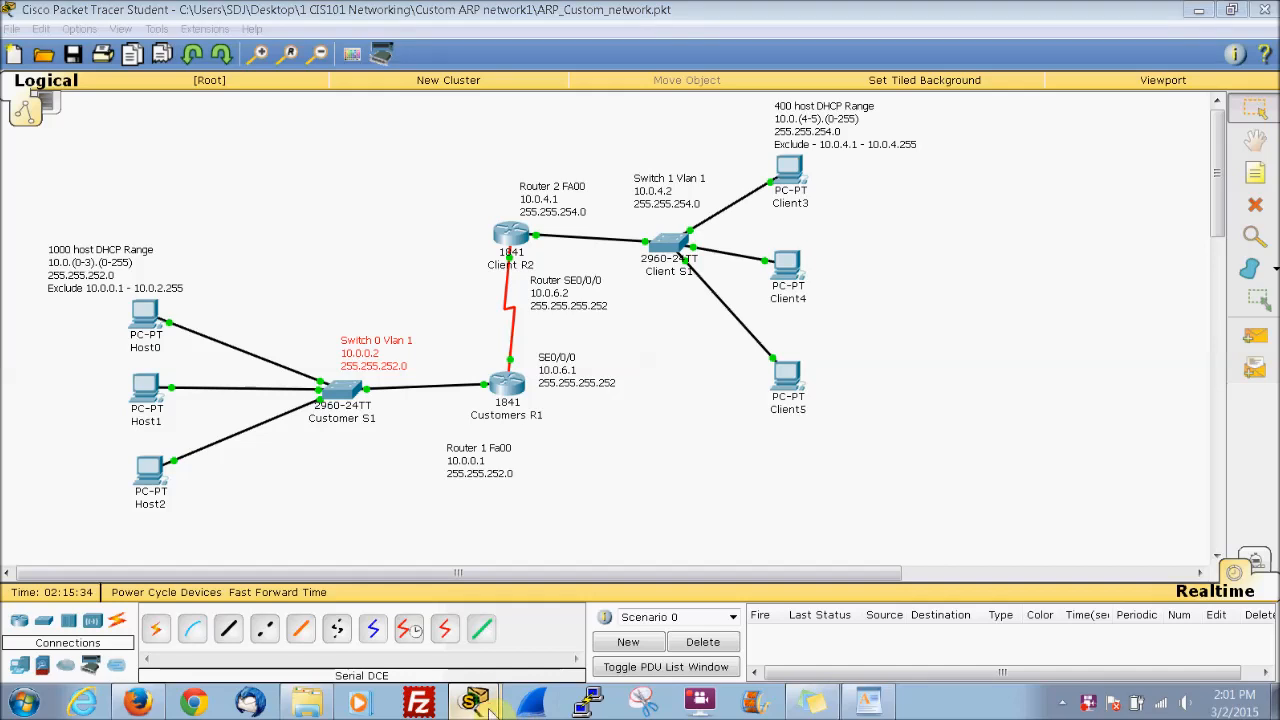
left_click(508, 690)
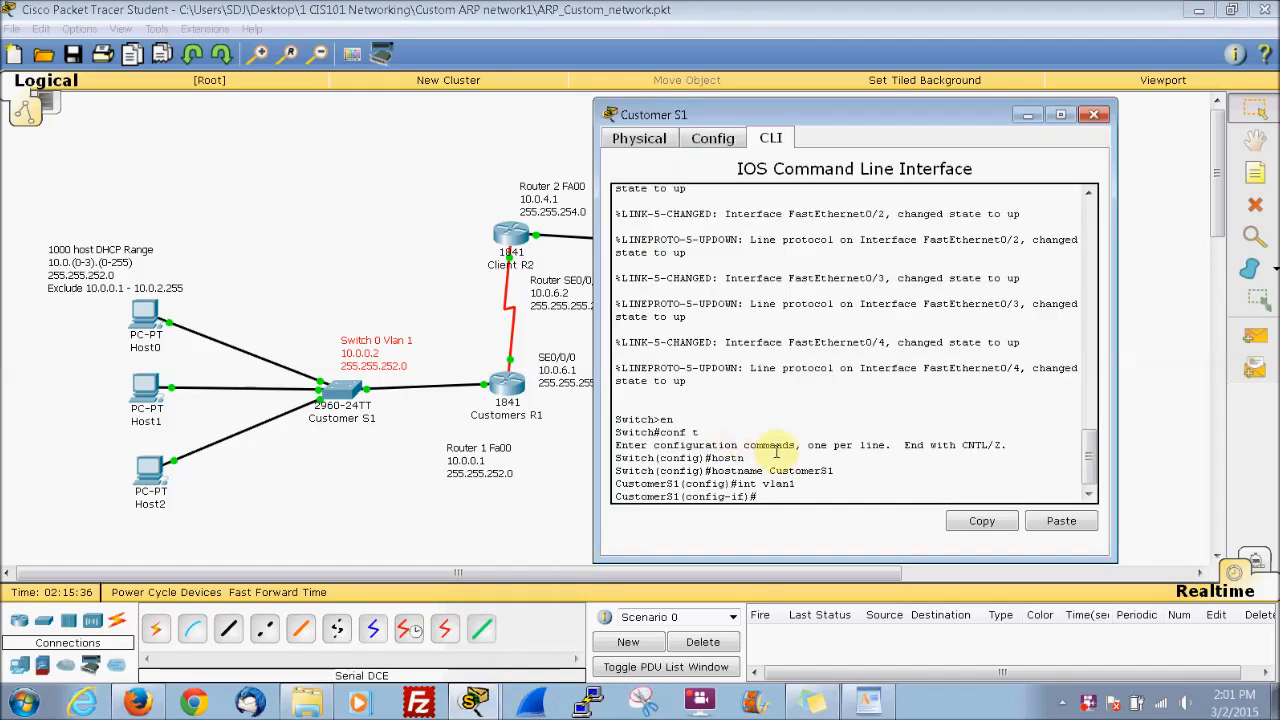
type("ip add")
key("Tab")
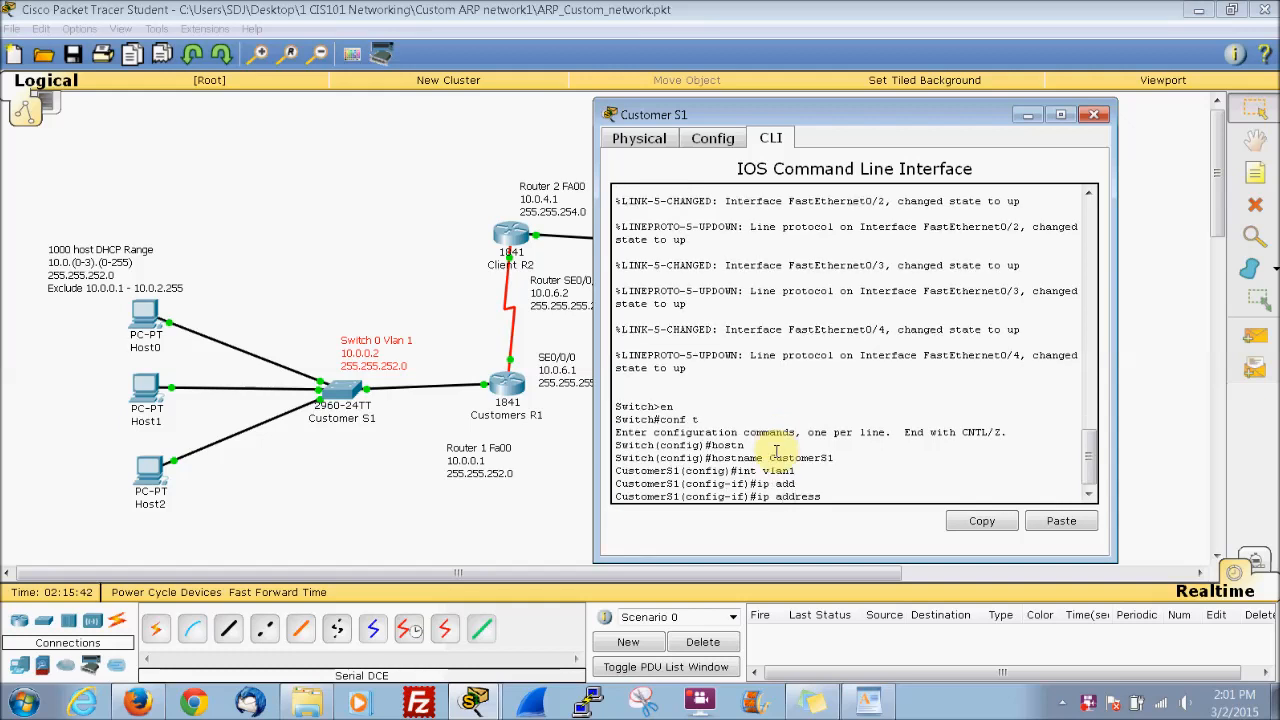
type("10.0.0.2 255.255.252.0")
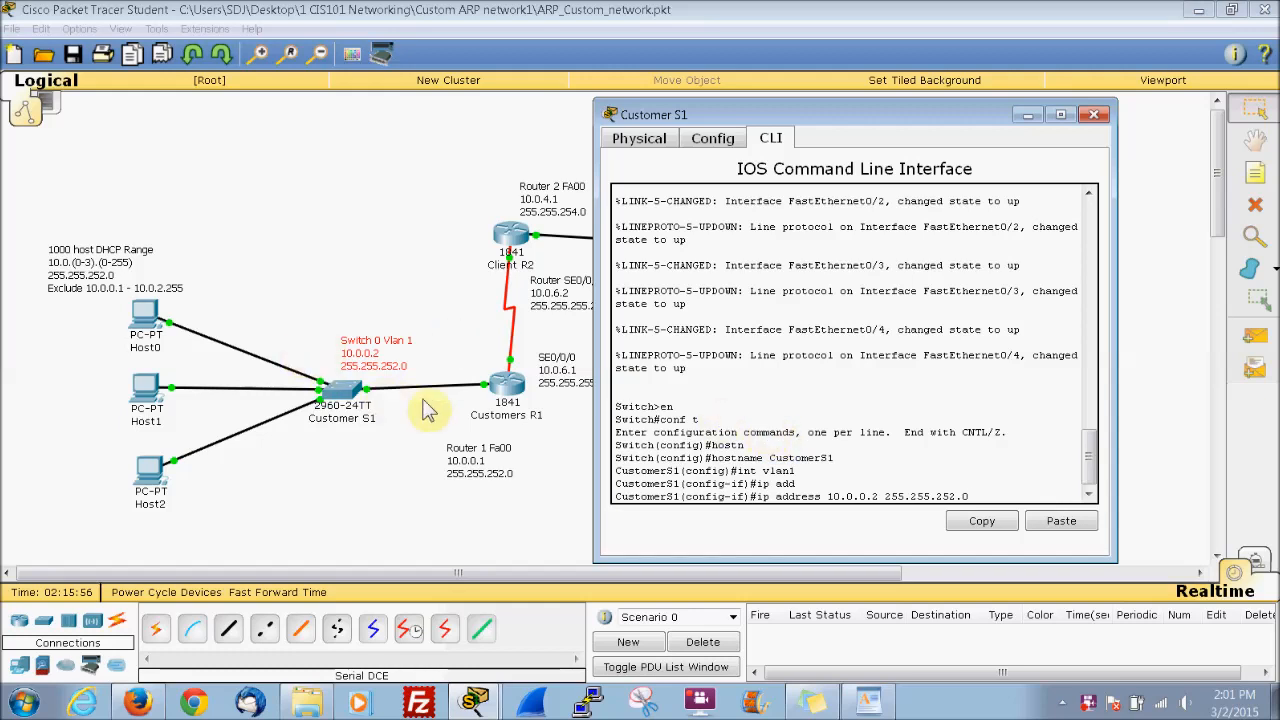
key("Return")
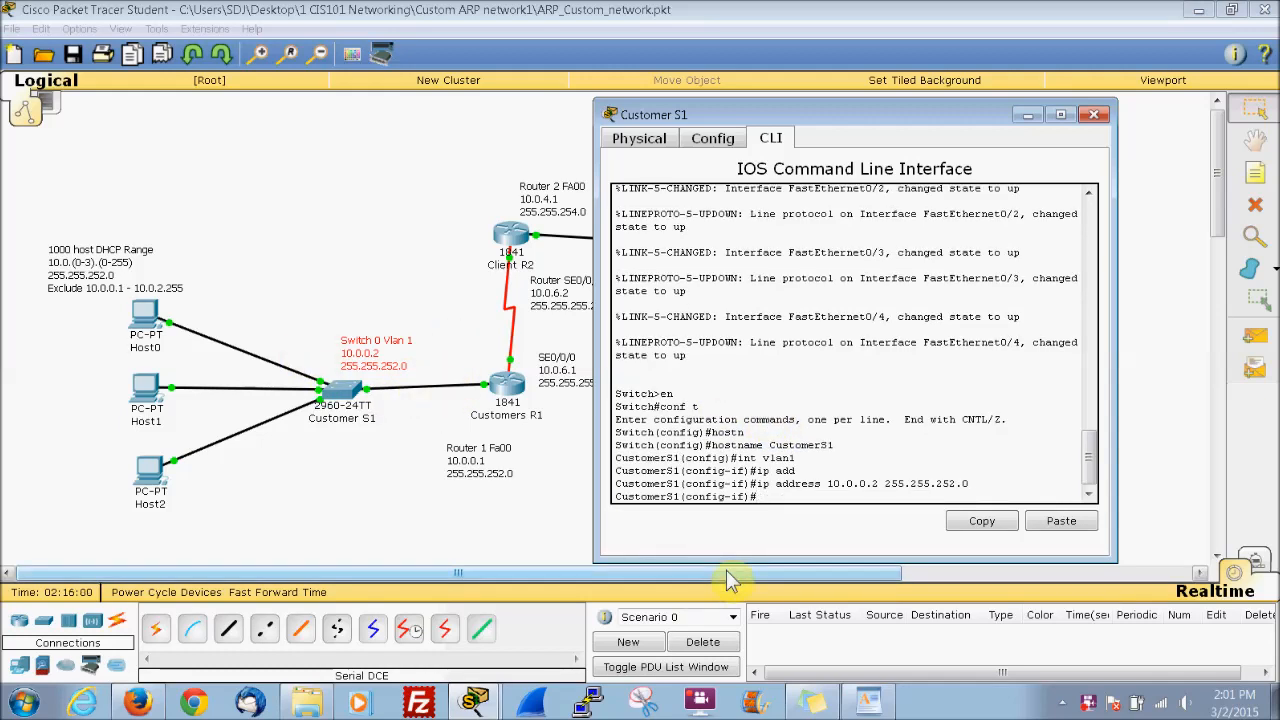
Enable the Vlan 1 interface on Customer S1 with no shut and return to privileged EXEC mode
type("no shut")
key("Return")
key("Return")
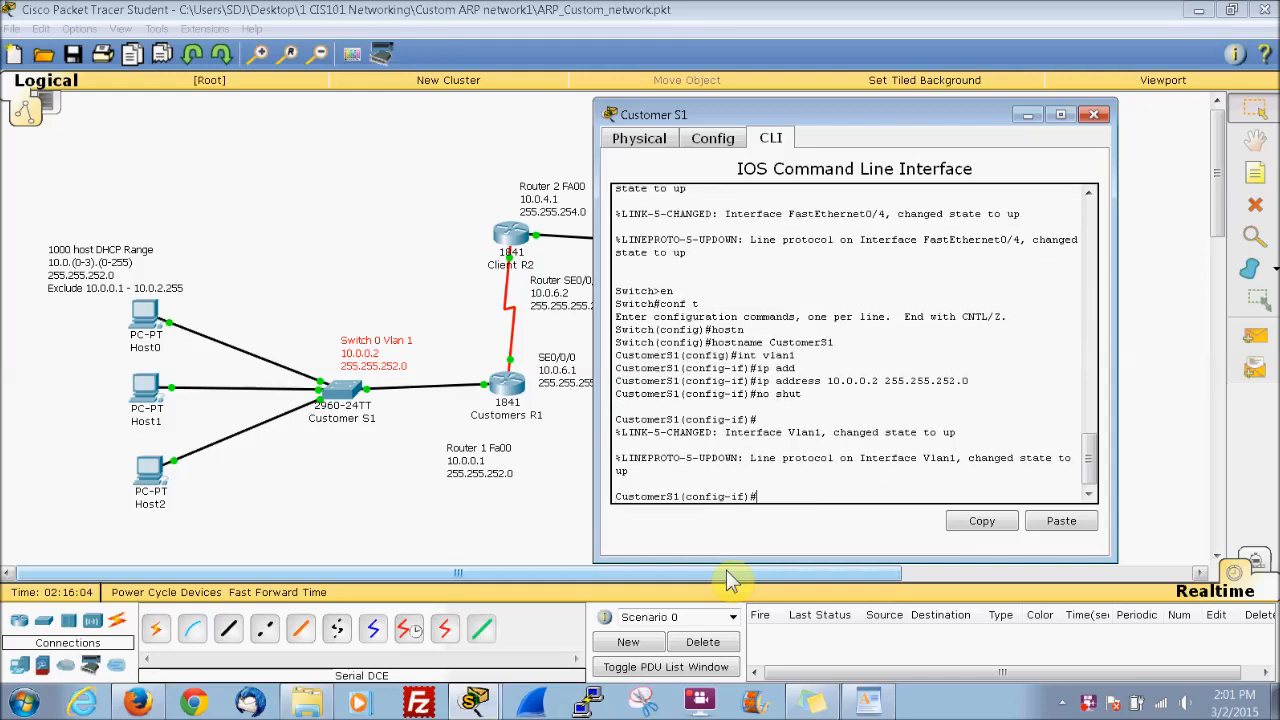
type("end")
key("Return")
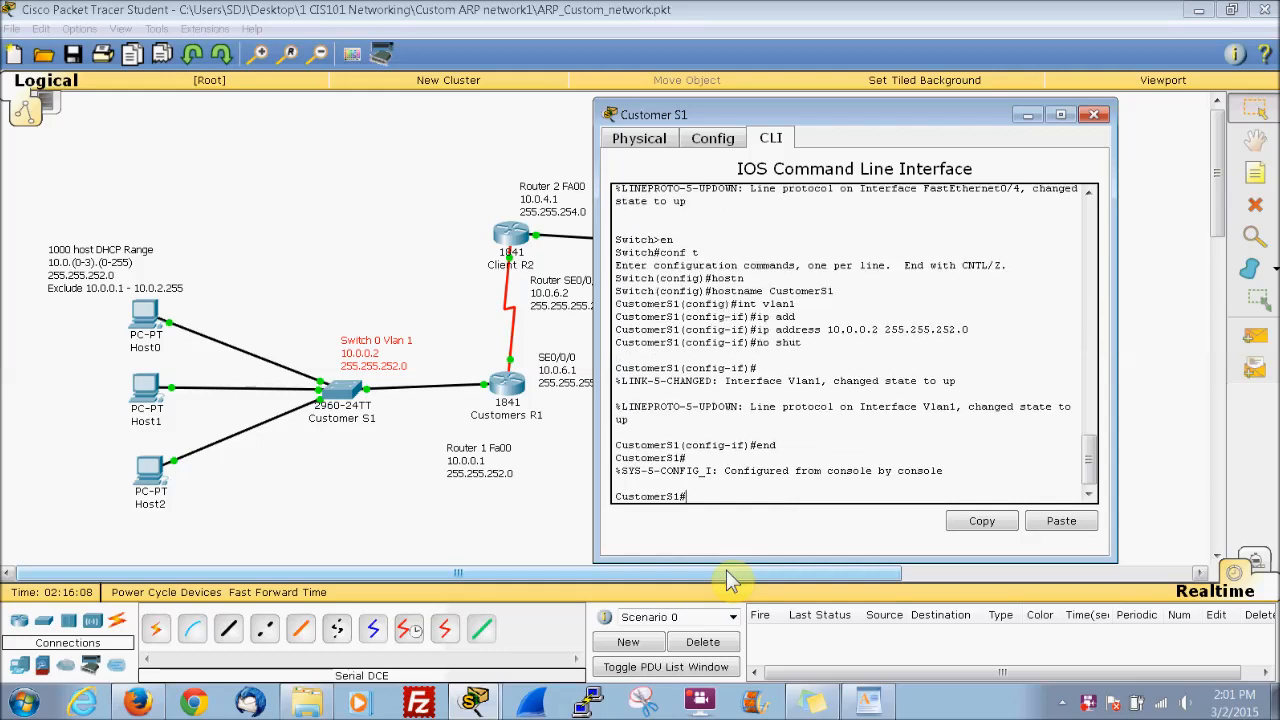
Copy Customer S1's running-config to startup-config and close the switch's window
type("copy r")
key("Tab")
type("s")
key("Tab")
key("Return")
key("Return")
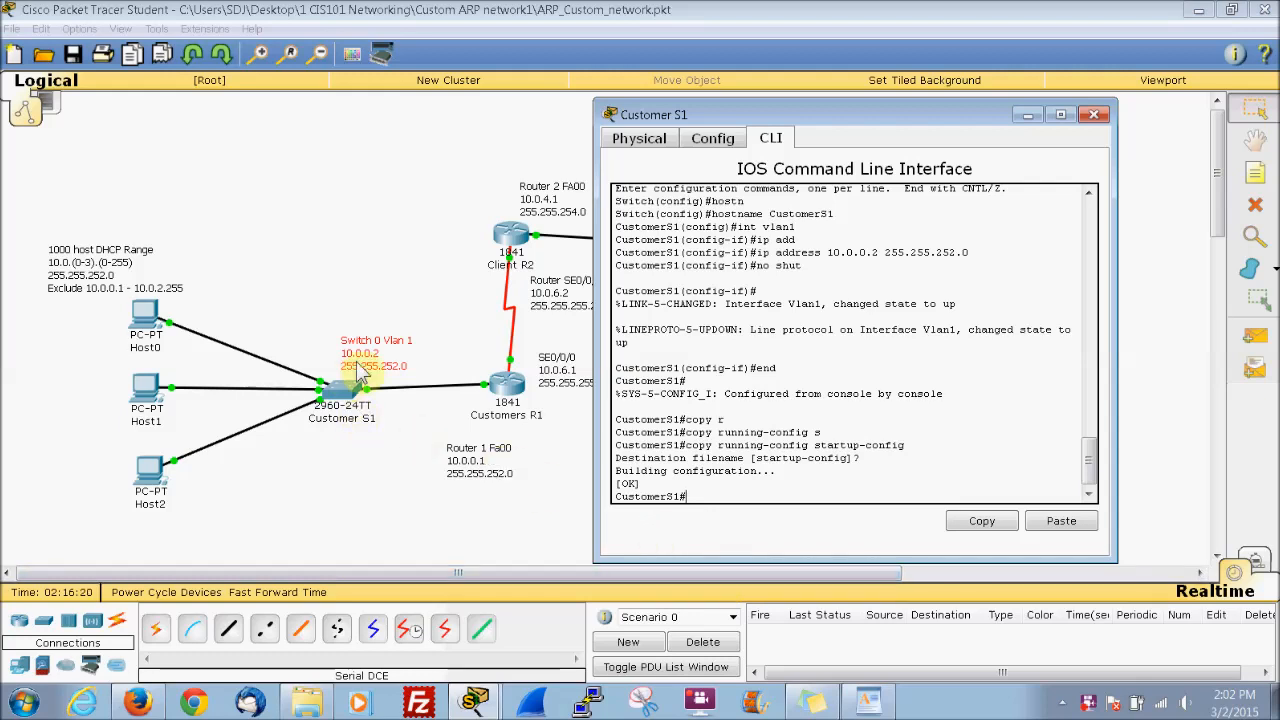
left_click(1094, 115)
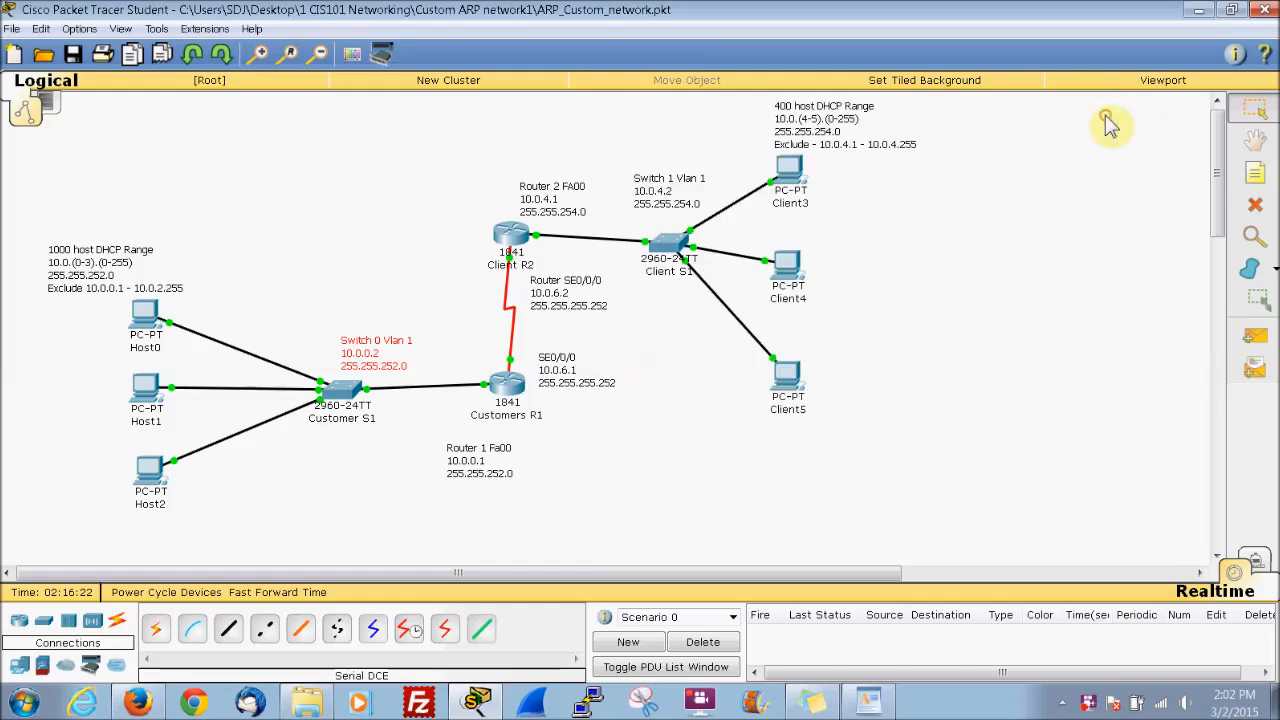
Open the Client S1 switch's command line and enter global configuration mode from privileged EXEC mode
left_click(678, 240)
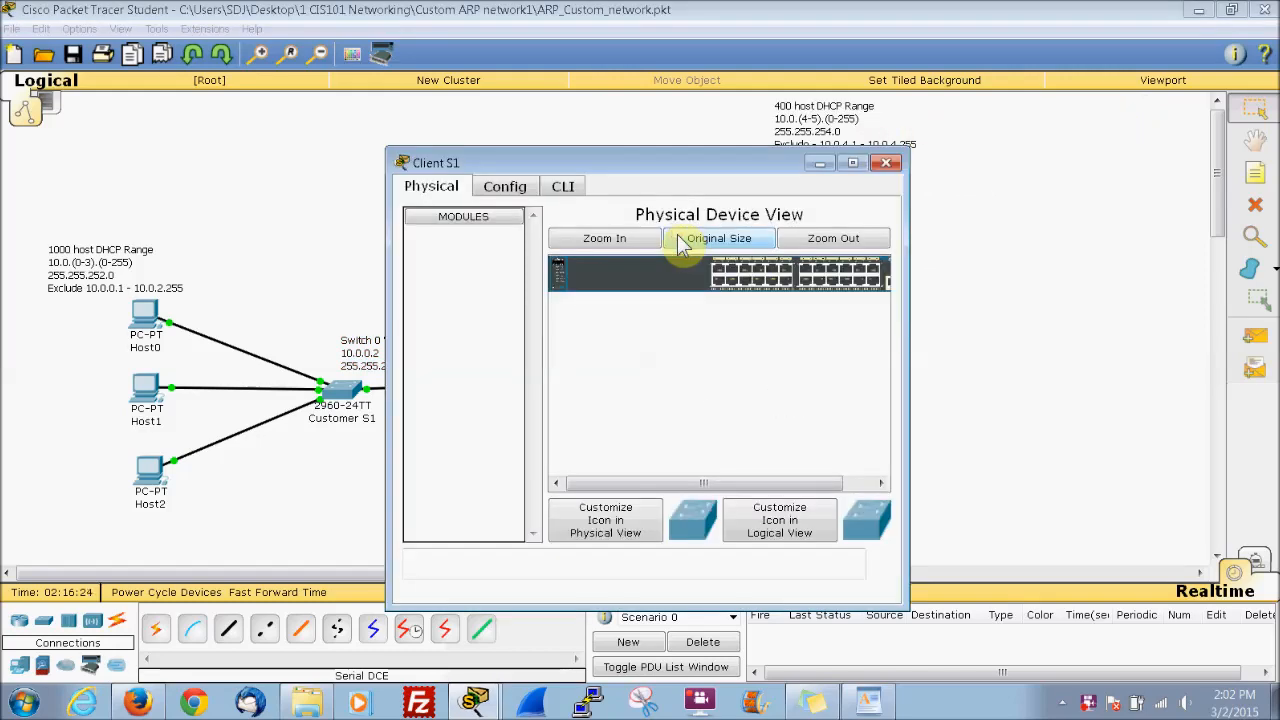
left_click(555, 188)
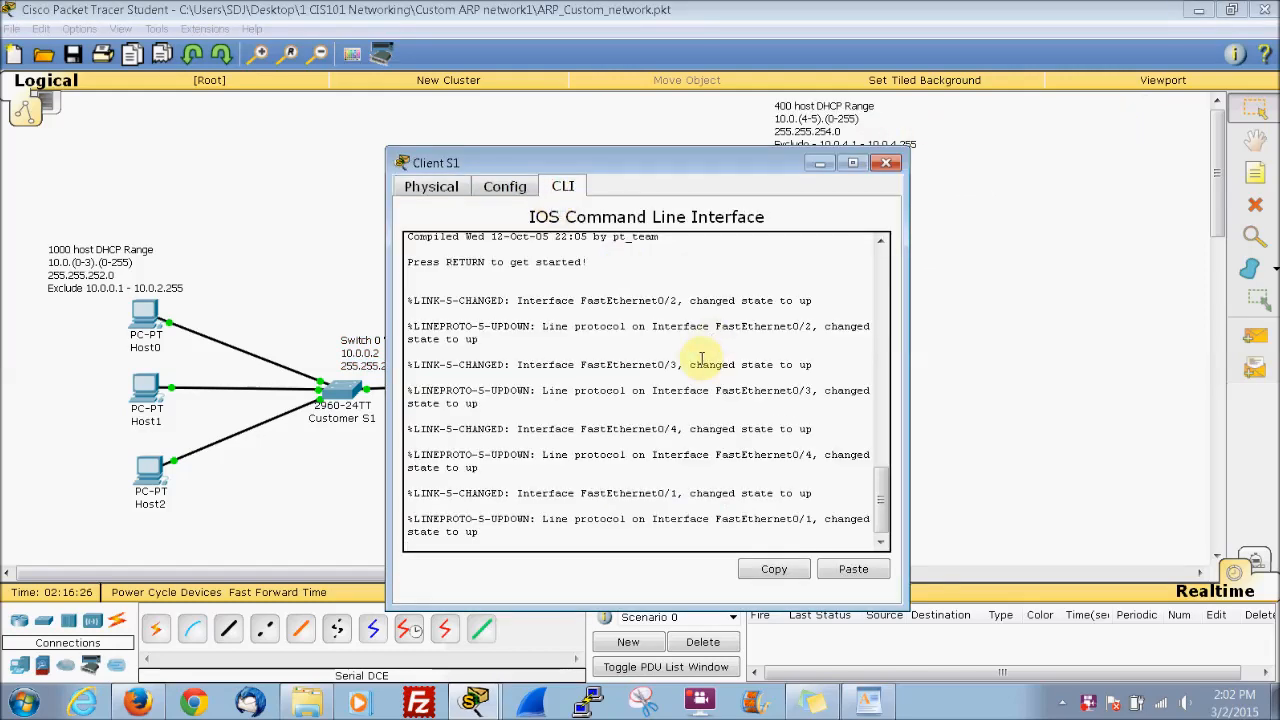
key("Return")
type("en")
key("Return")
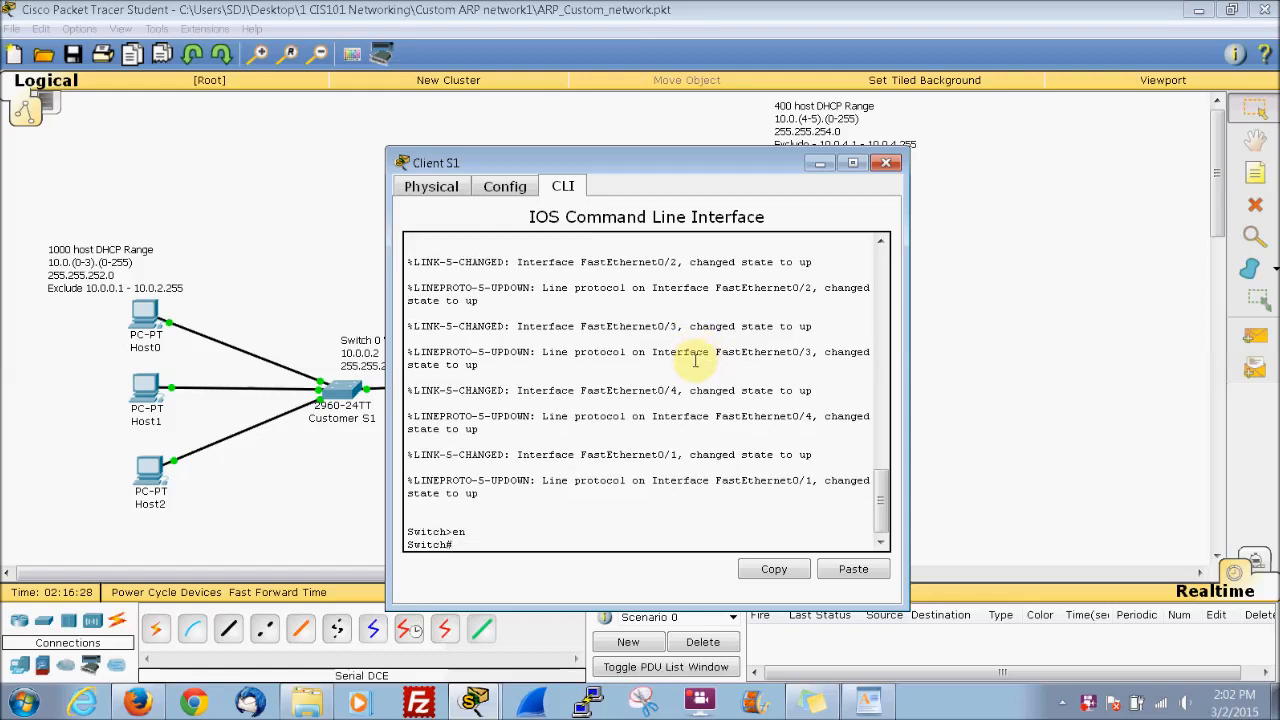
type("conf t")
key("Return")
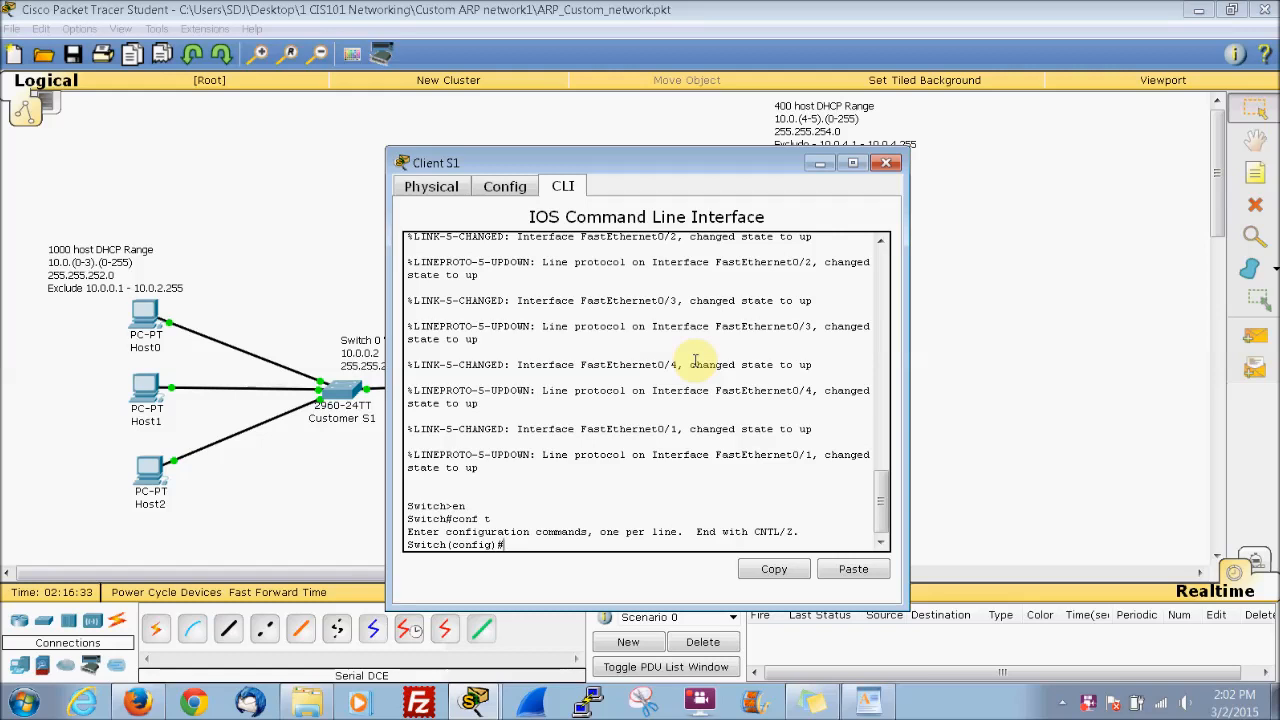
Set the Client S1 switch's hostname to ClientS1
type("hostname")
type(" Clinet")
key("BackSpace")
key("BackSpace")
key("BackSpace")
key("BackSpace")
type("ient")
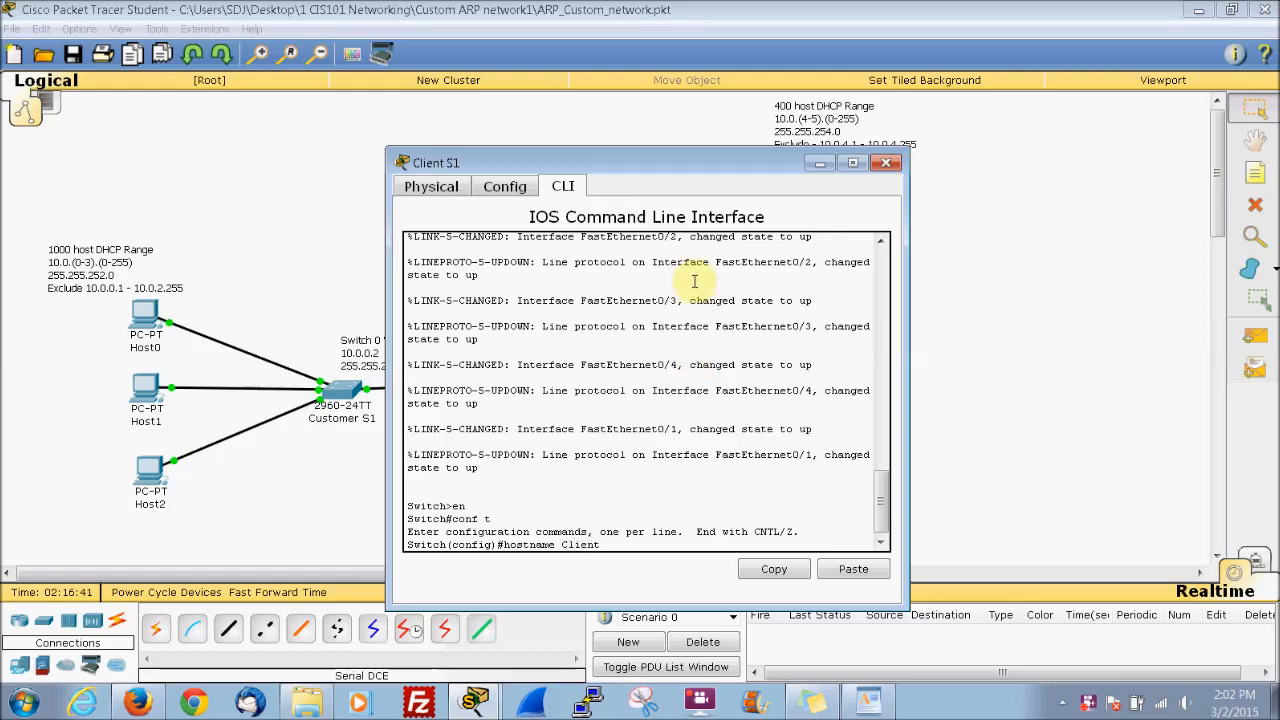
left_click_drag(686, 170, 1010, 146)
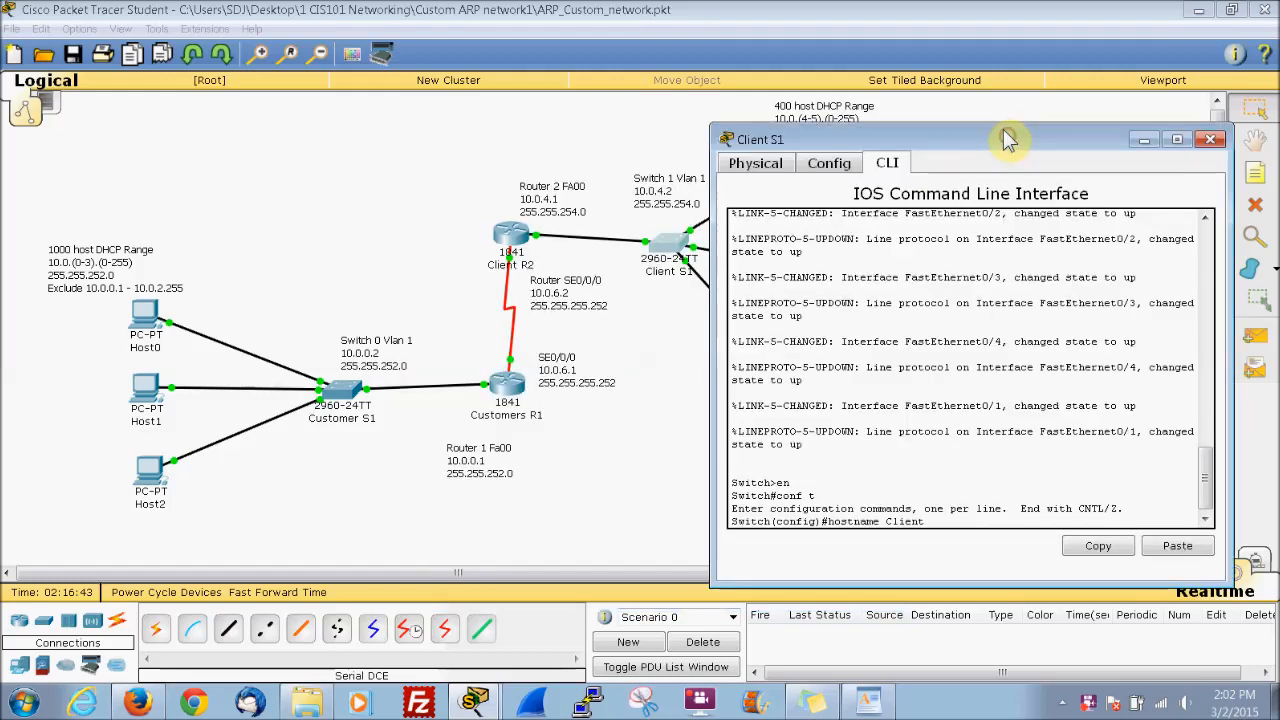
type("S")
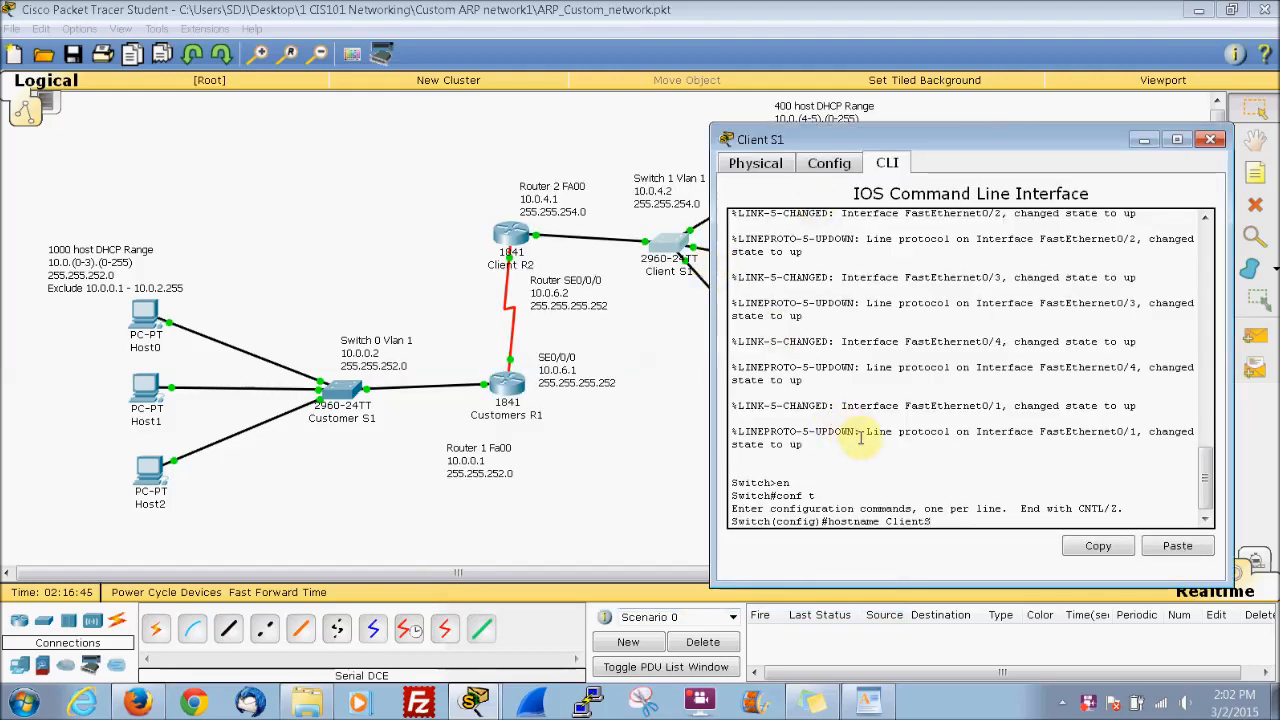
type("1")
key("Return")
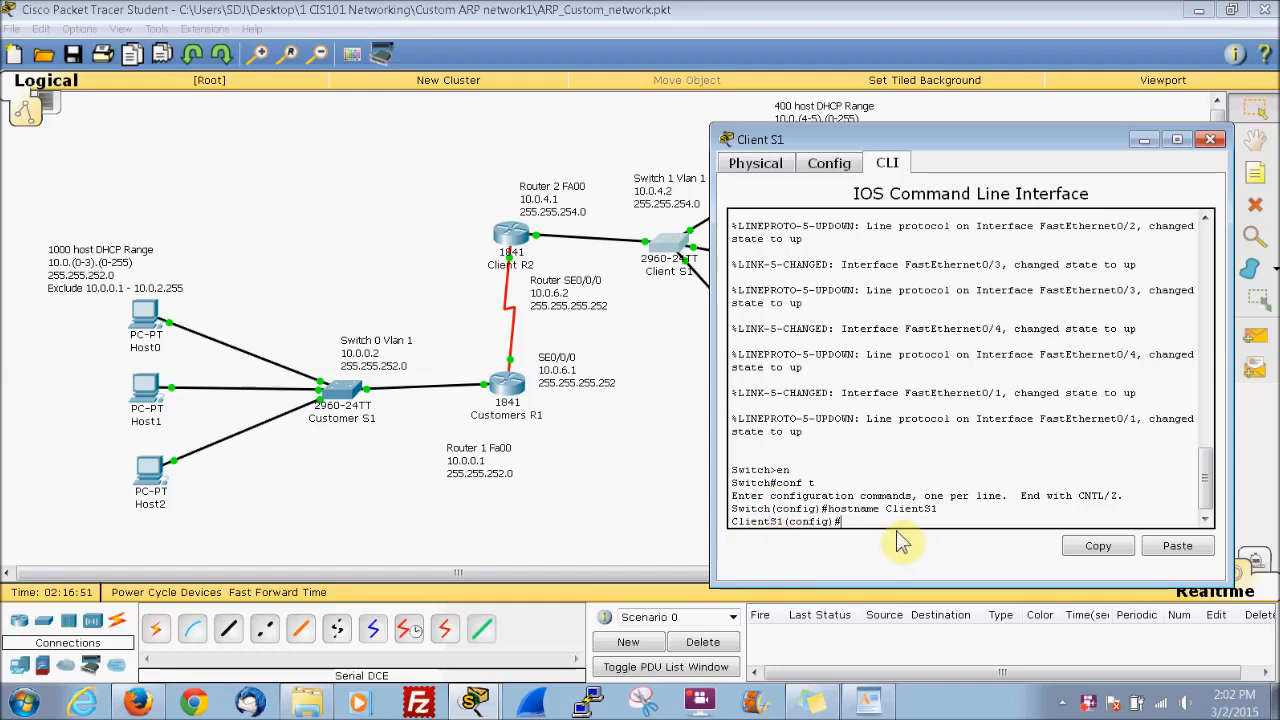
Assign IP address 10.0.4.2 with subnet mask 255.255.254.0 to interface Vlan 1 on the Client S1 switch
type("int vlan1")
key("Return")
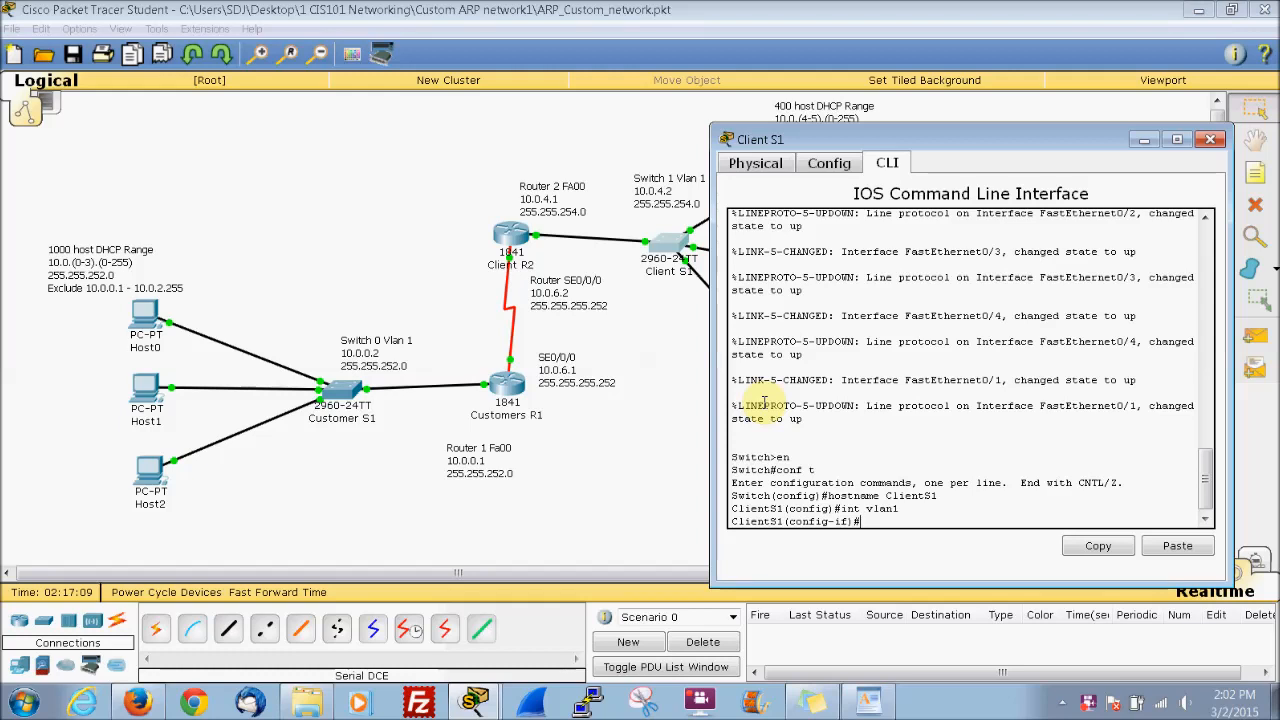
type("ip add")
key("Tab")
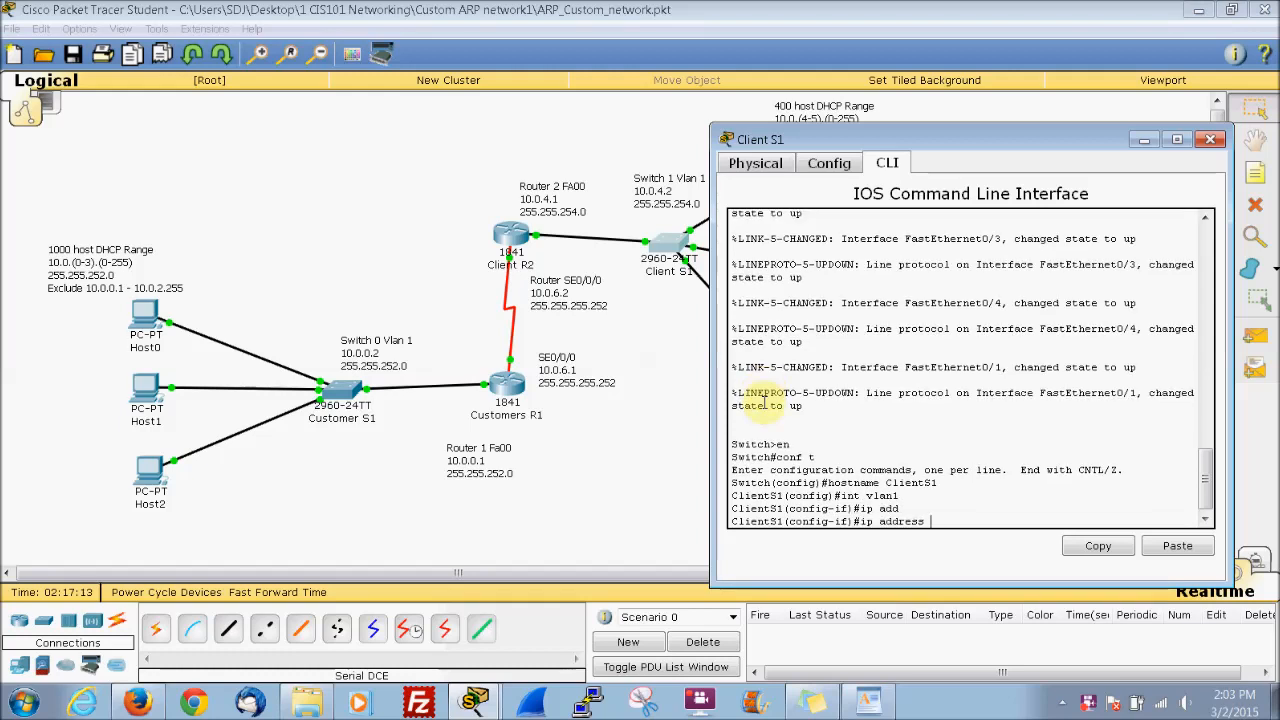
type("10.0.4.2 255.255.254.0")
key("Return")
Enable the Vlan 1 interface on Client S1 with no shut and return to privileged EXEC mode
type("n")
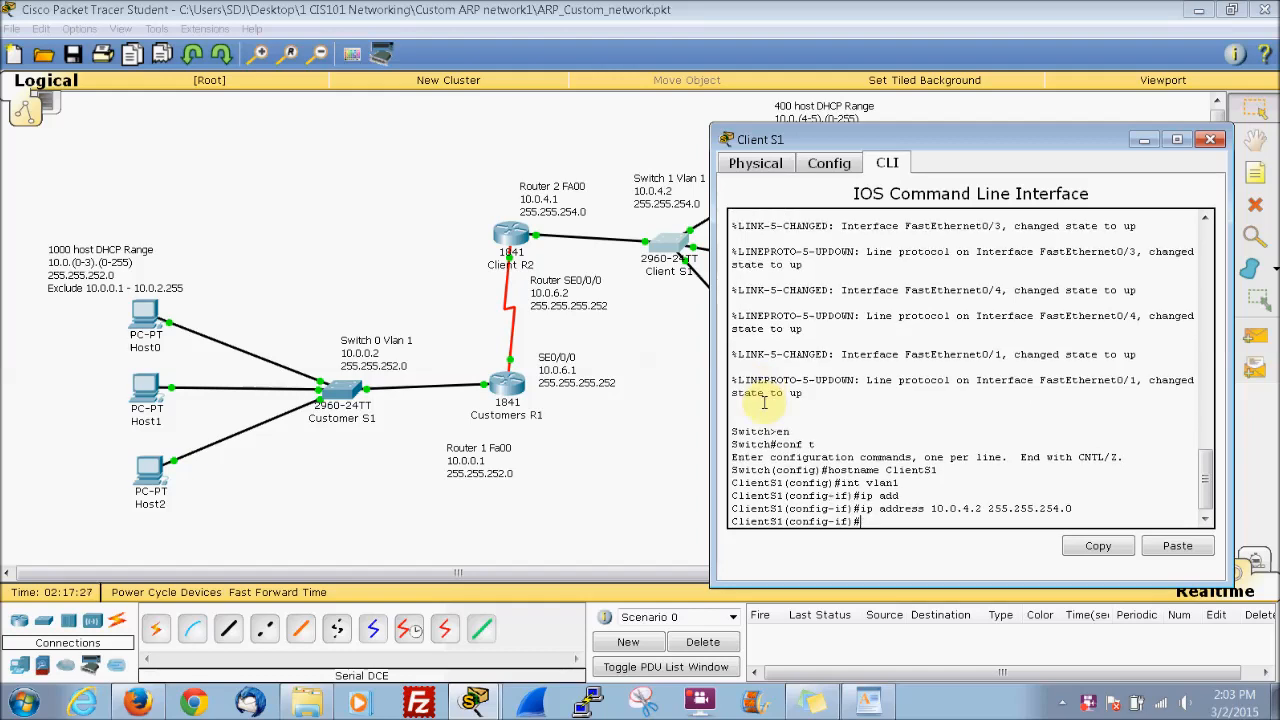
type("o shut")
key("Return")
key("Return")
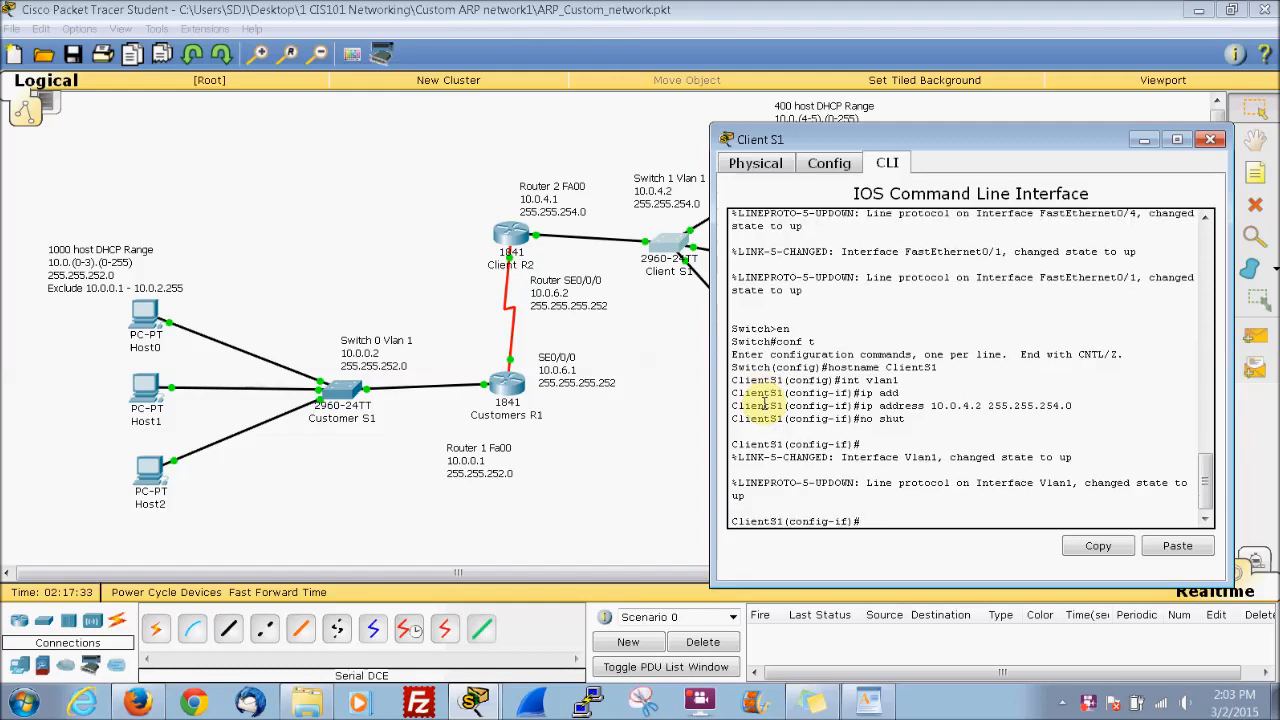
type("end")
key("Return")
key("Return")
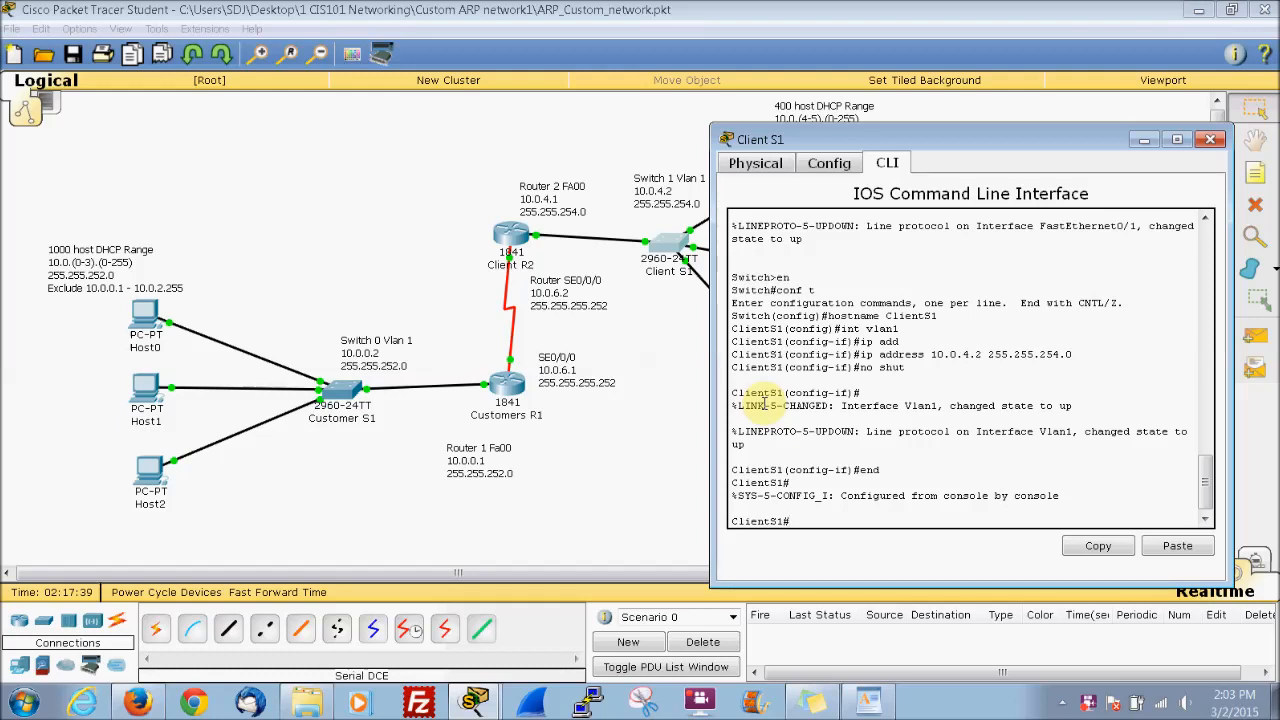
Copy Client S1's running-config to startup-config and close the switch's window
type("copy r")
key("Tab")
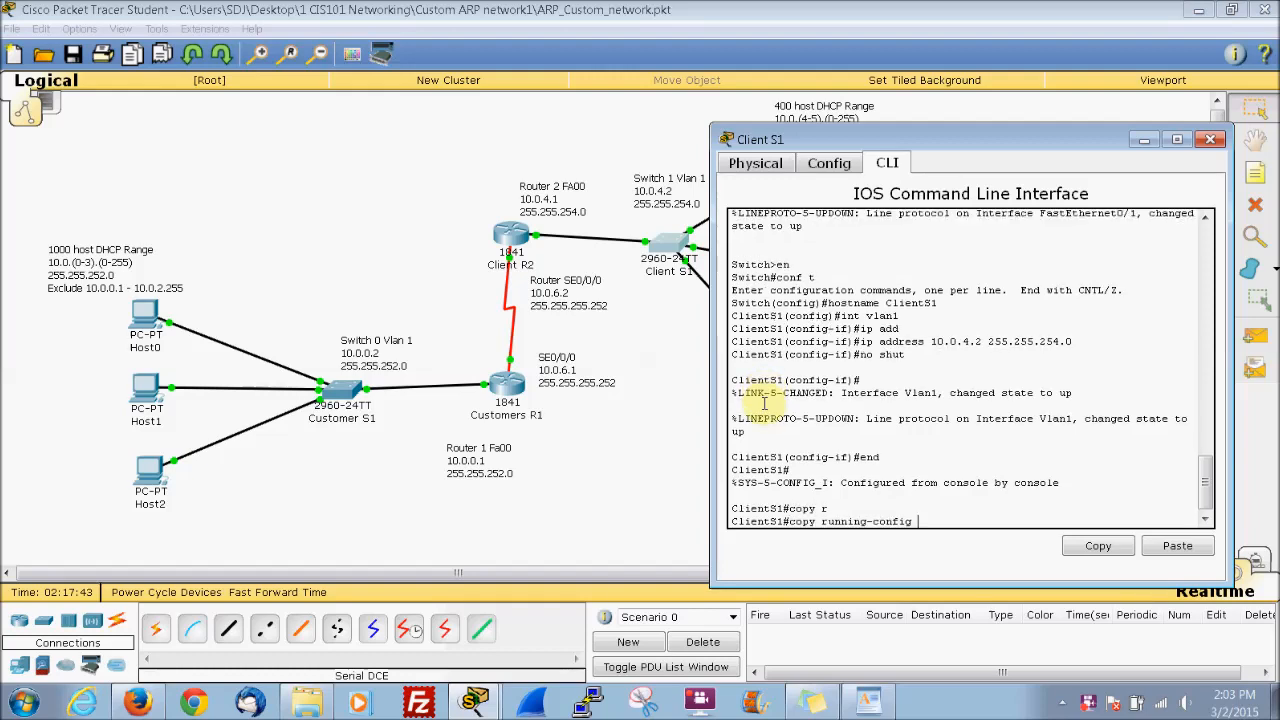
type("s")
key("Tab")
key("Return")
key("Return")
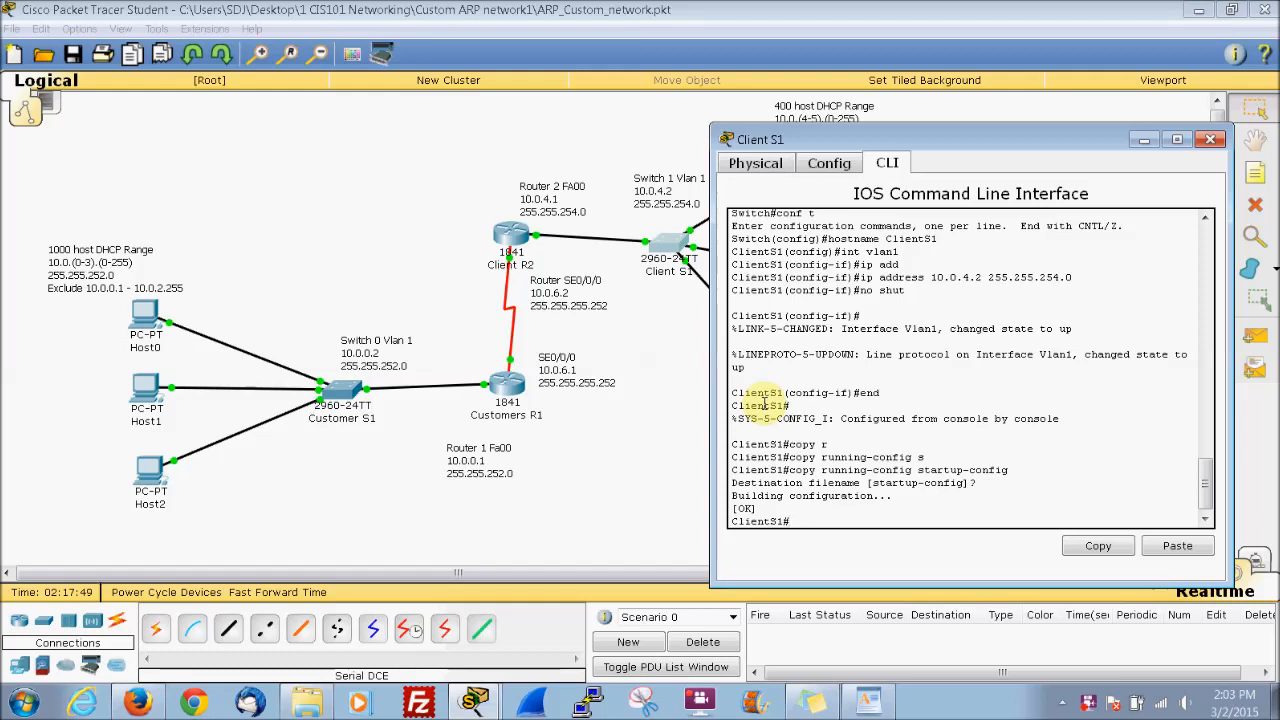
left_click(1214, 141)
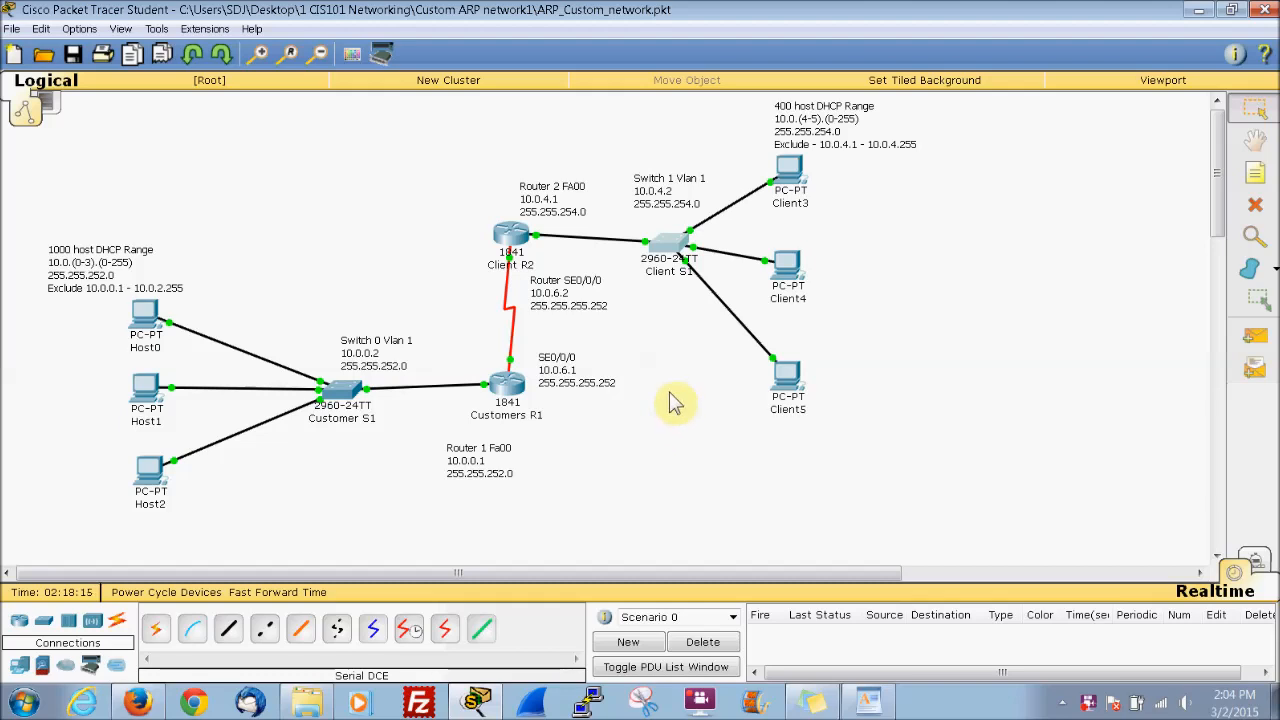
Set Client3's Gateway/DNS configuration to DHCP and check the IP address leased to its FastEthernet0 interface
left_click(789, 170)
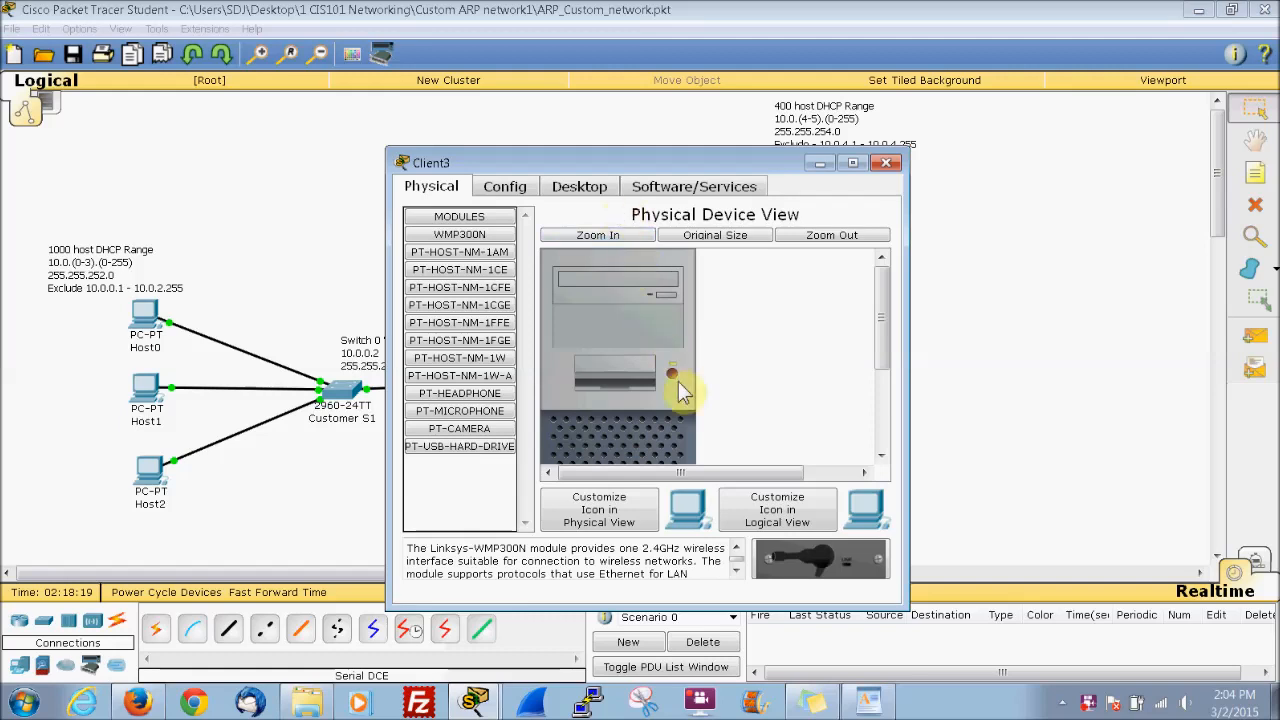
left_click(513, 186)
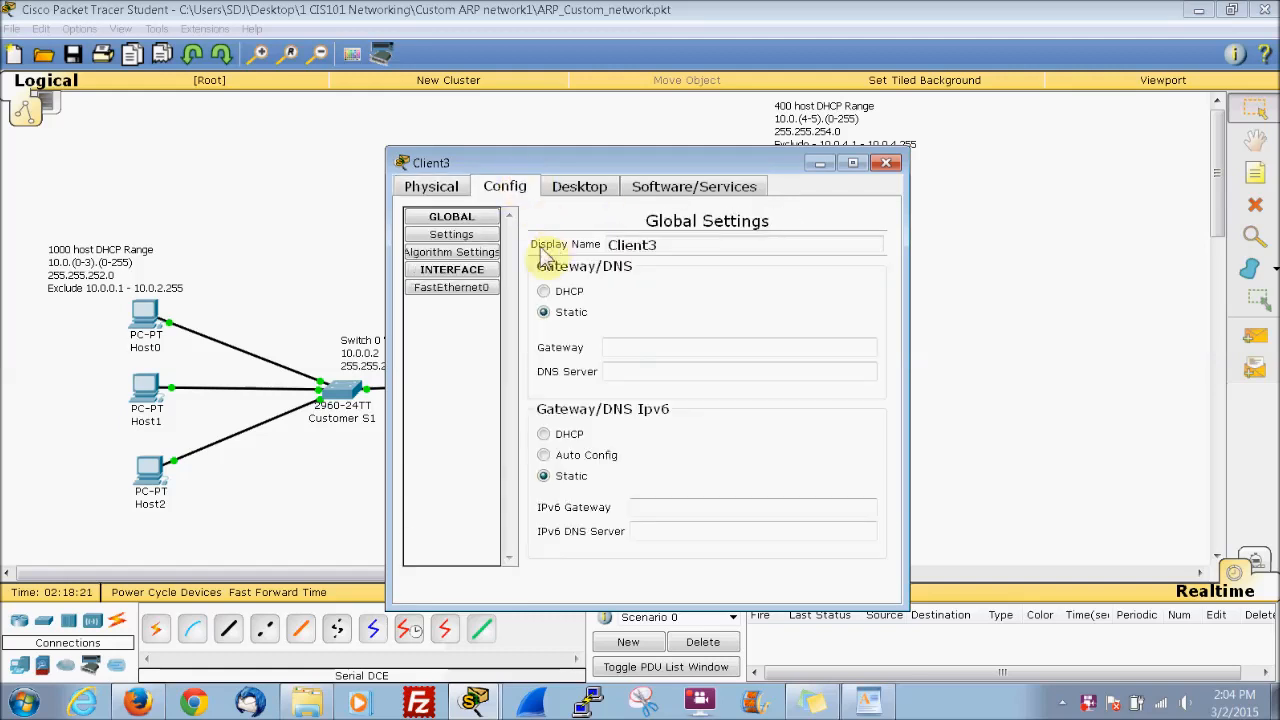
left_click(560, 291)
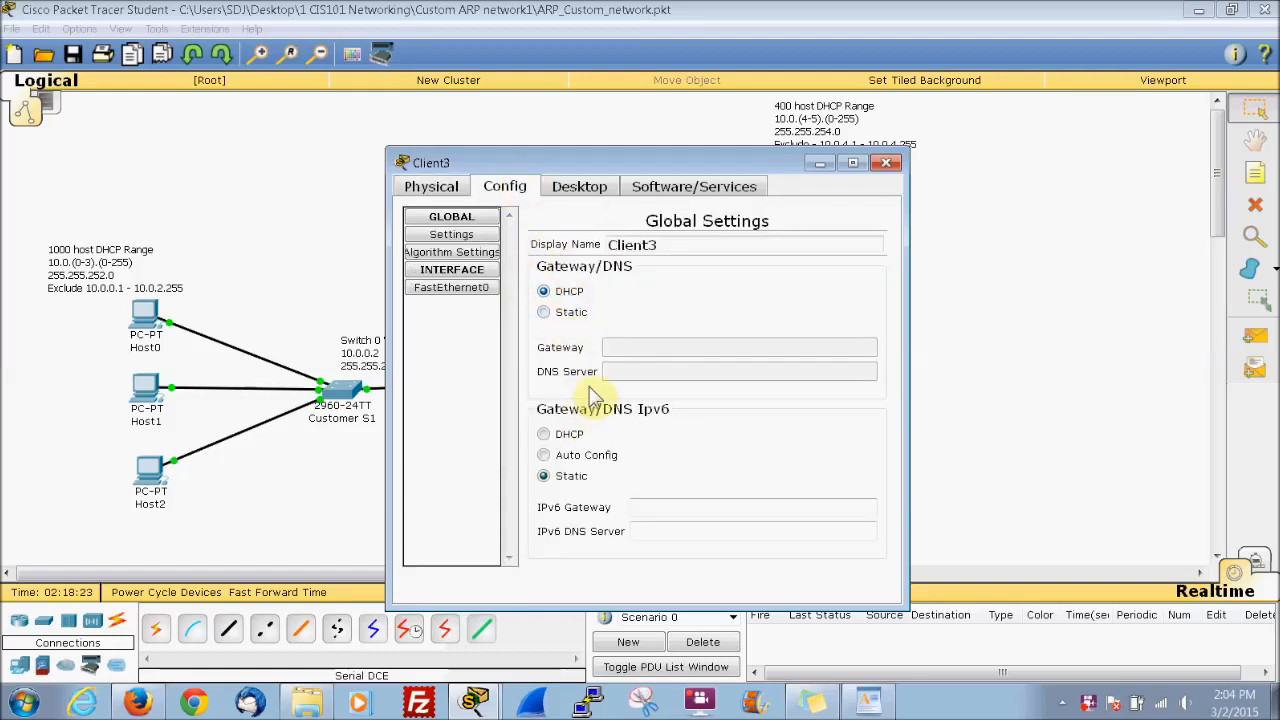
left_click(472, 287)
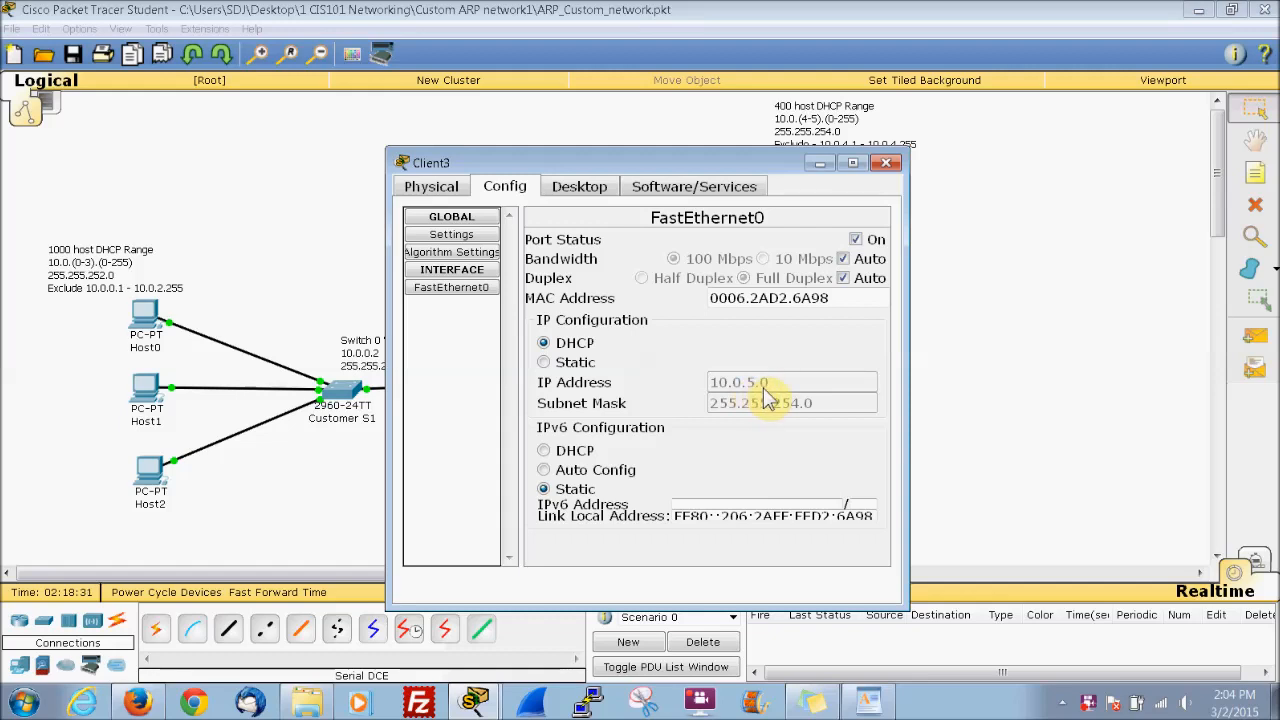
left_click_drag(632, 148, 986, 207)
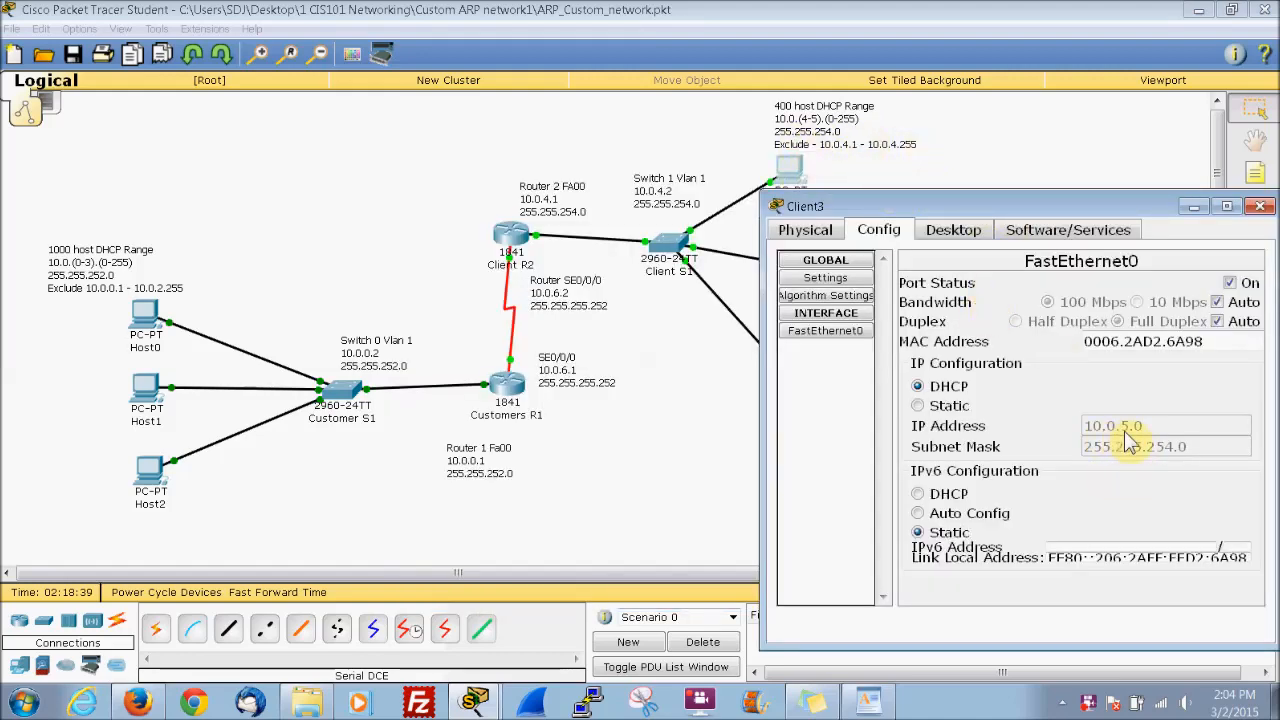
left_click(1260, 206)
Set Client4's Gateway/DNS configuration to DHCP and check its FastEthernet0 address, gateway and DNS server
left_click(788, 268)
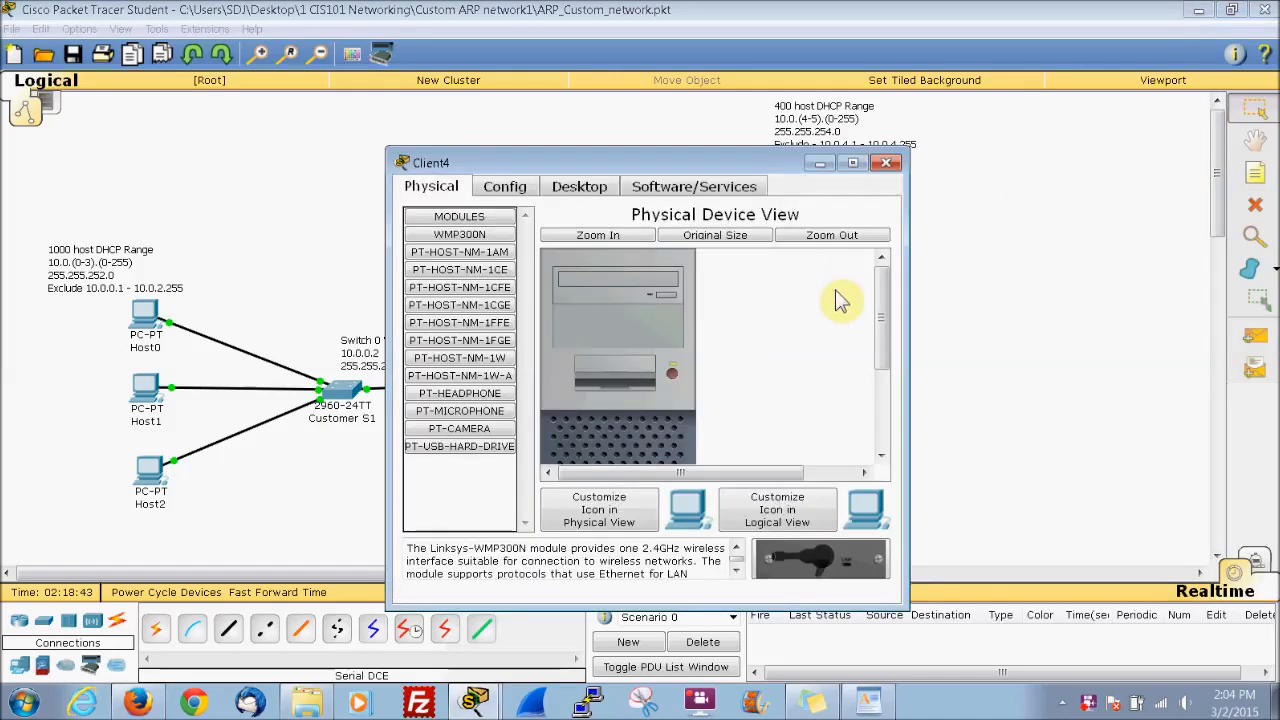
left_click(506, 190)
left_click(543, 291)
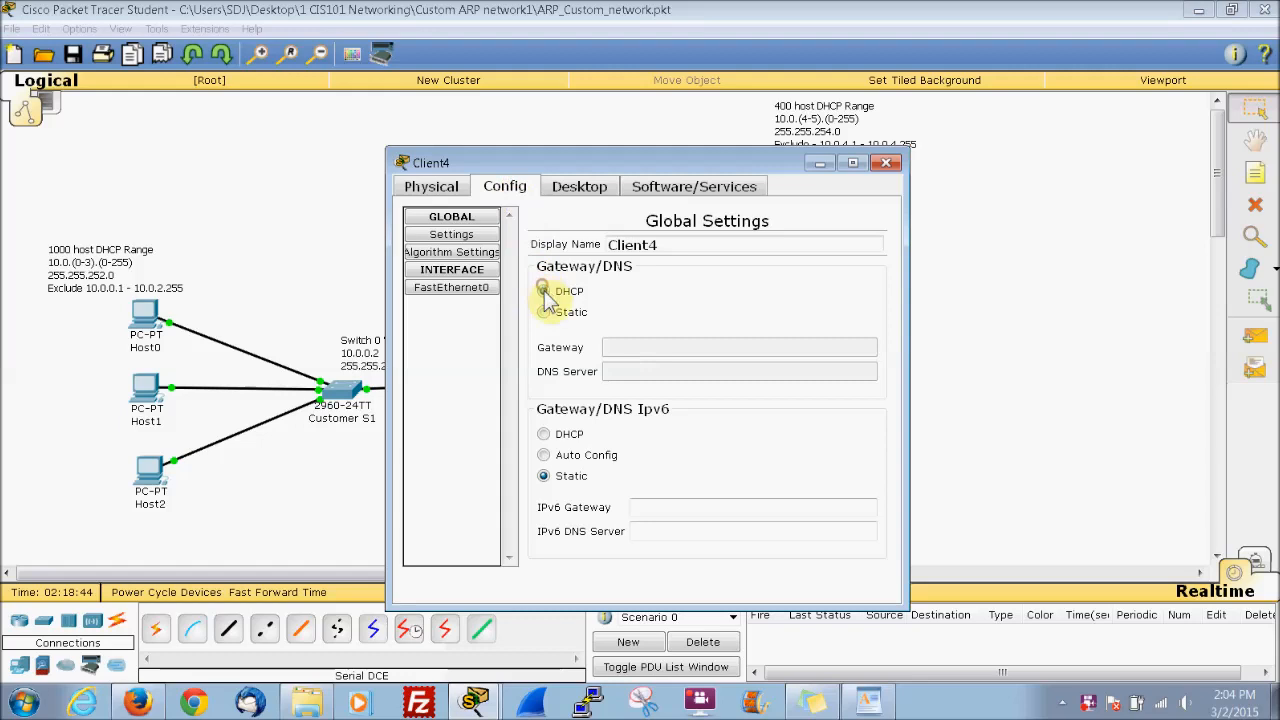
left_click(468, 287)
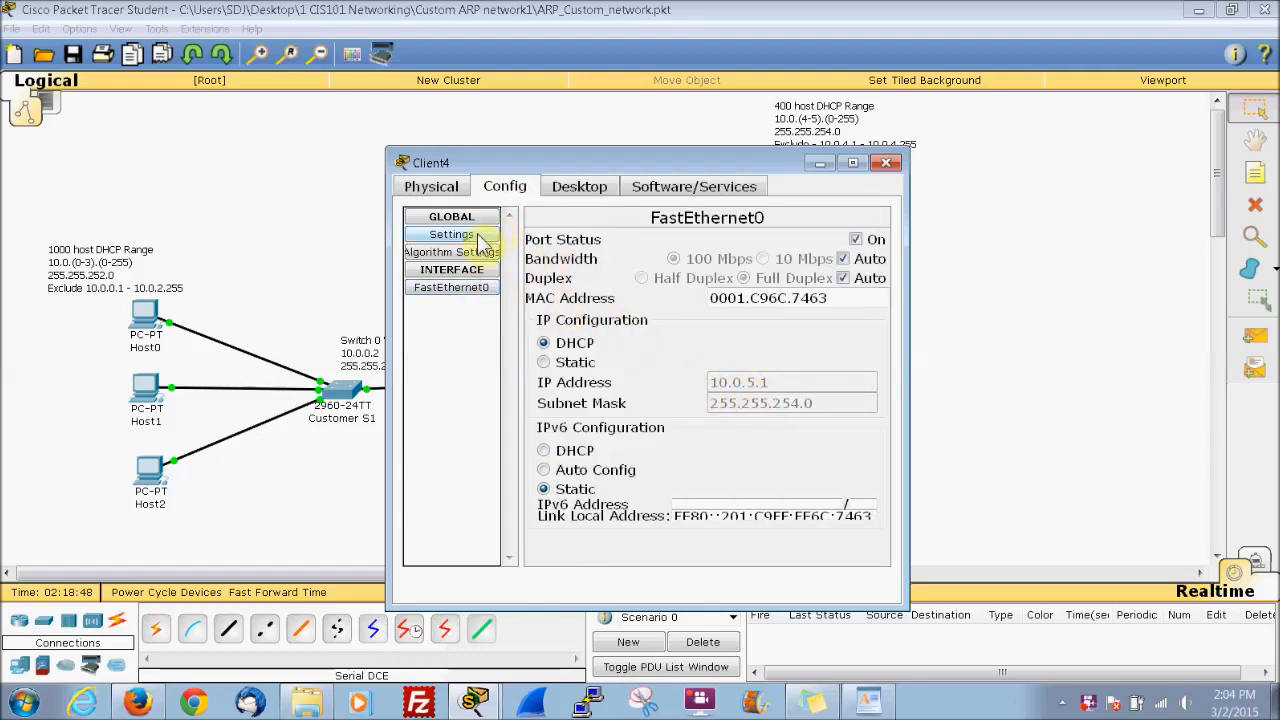
left_click(479, 237)
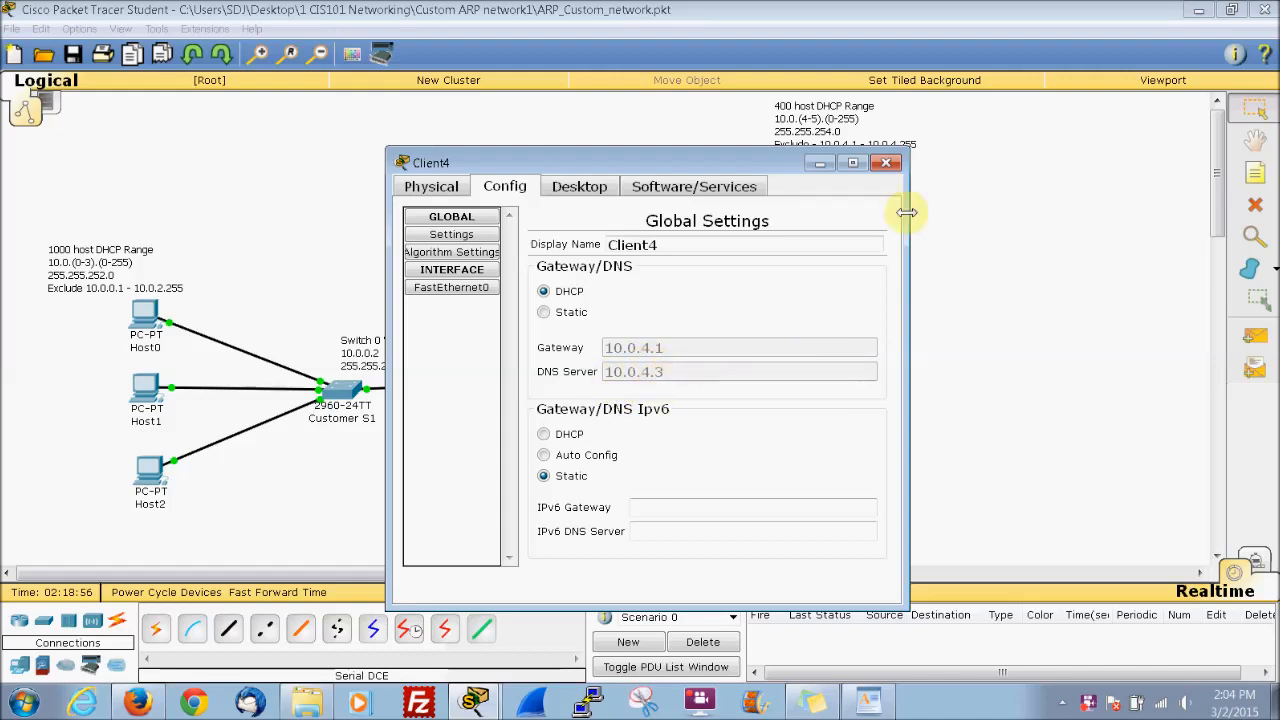
left_click(886, 163)
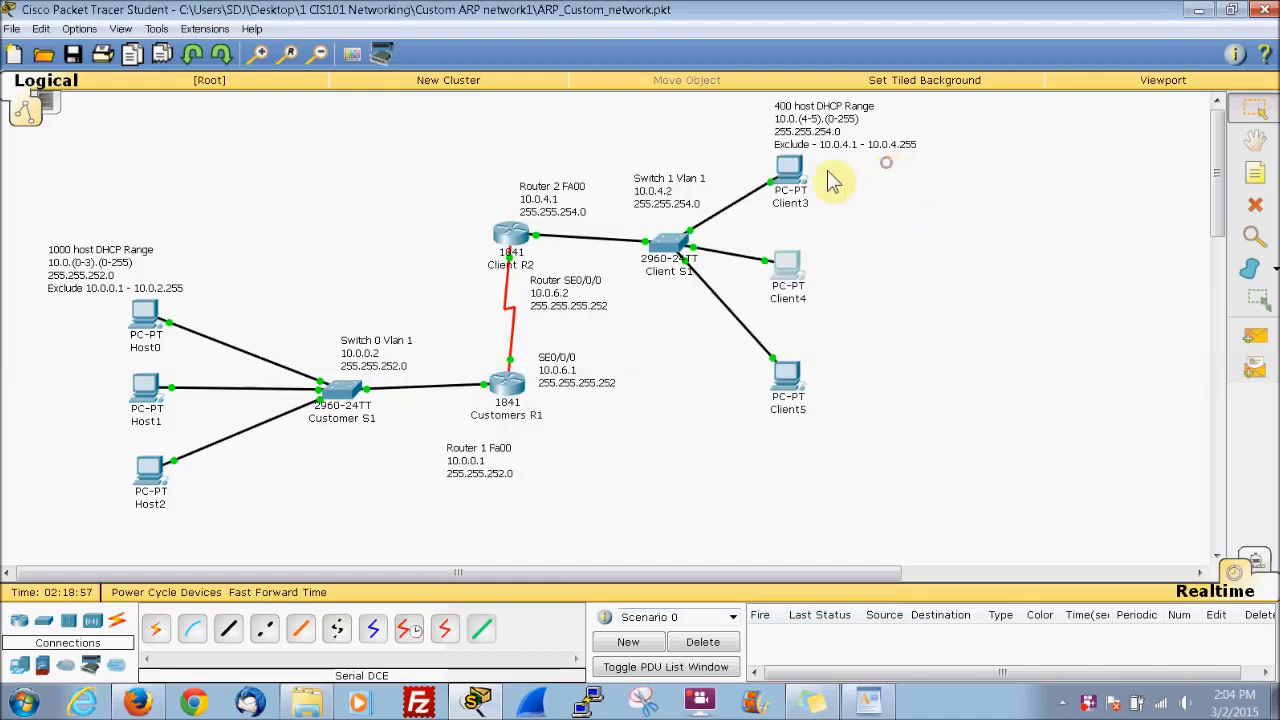
Set Client5's Gateway/DNS configuration to DHCP and check its FastEthernet0 address, gateway and DNS server
left_click(790, 376)
left_click(506, 185)
left_click(558, 292)
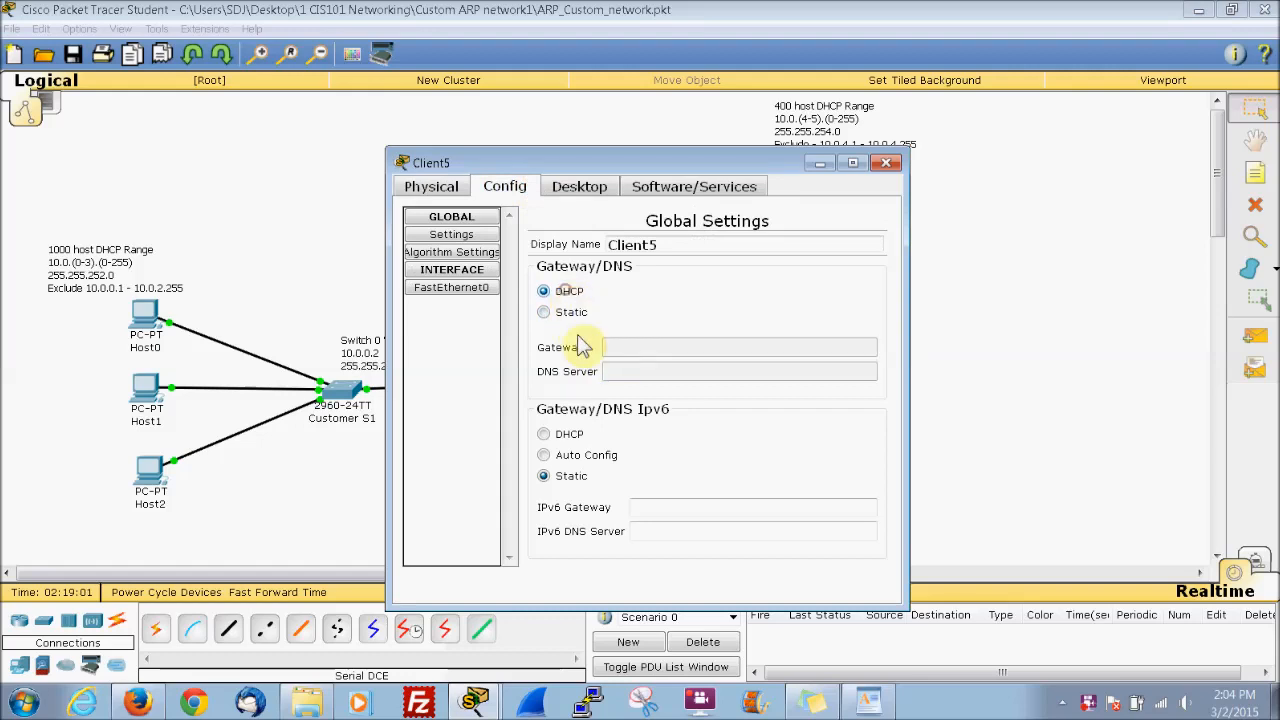
left_click(456, 287)
left_click(471, 240)
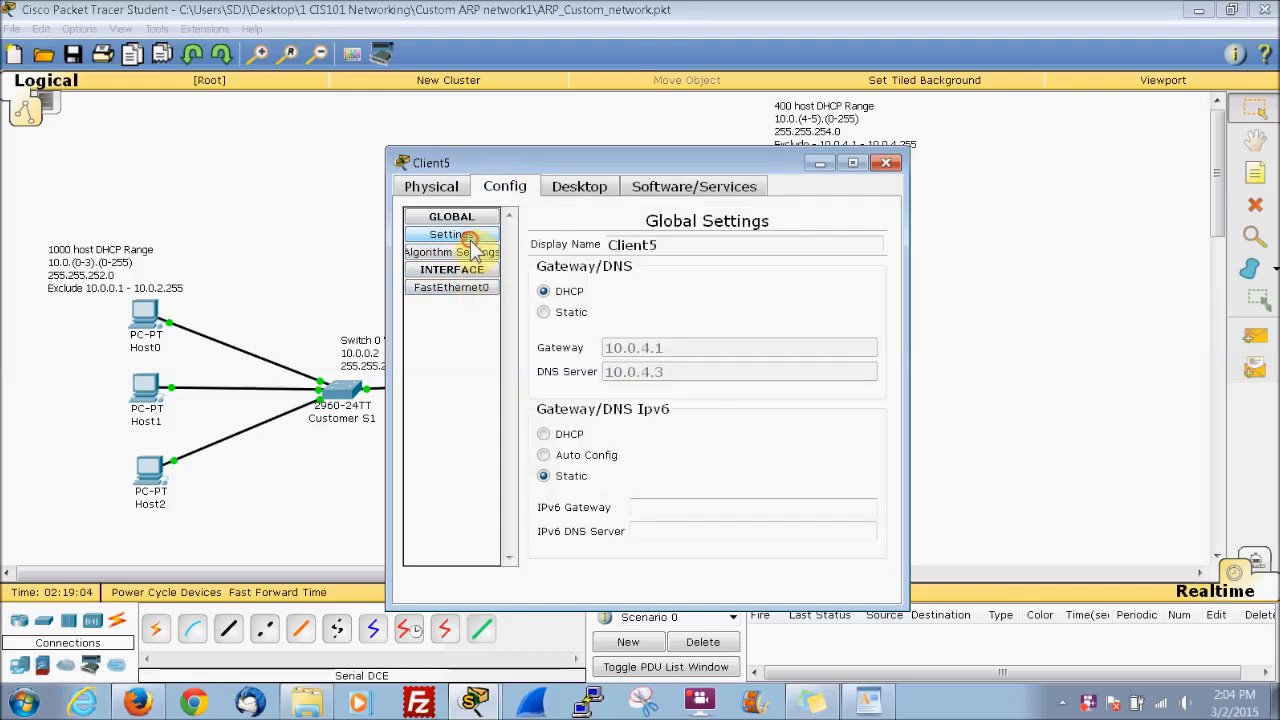
left_click(886, 162)
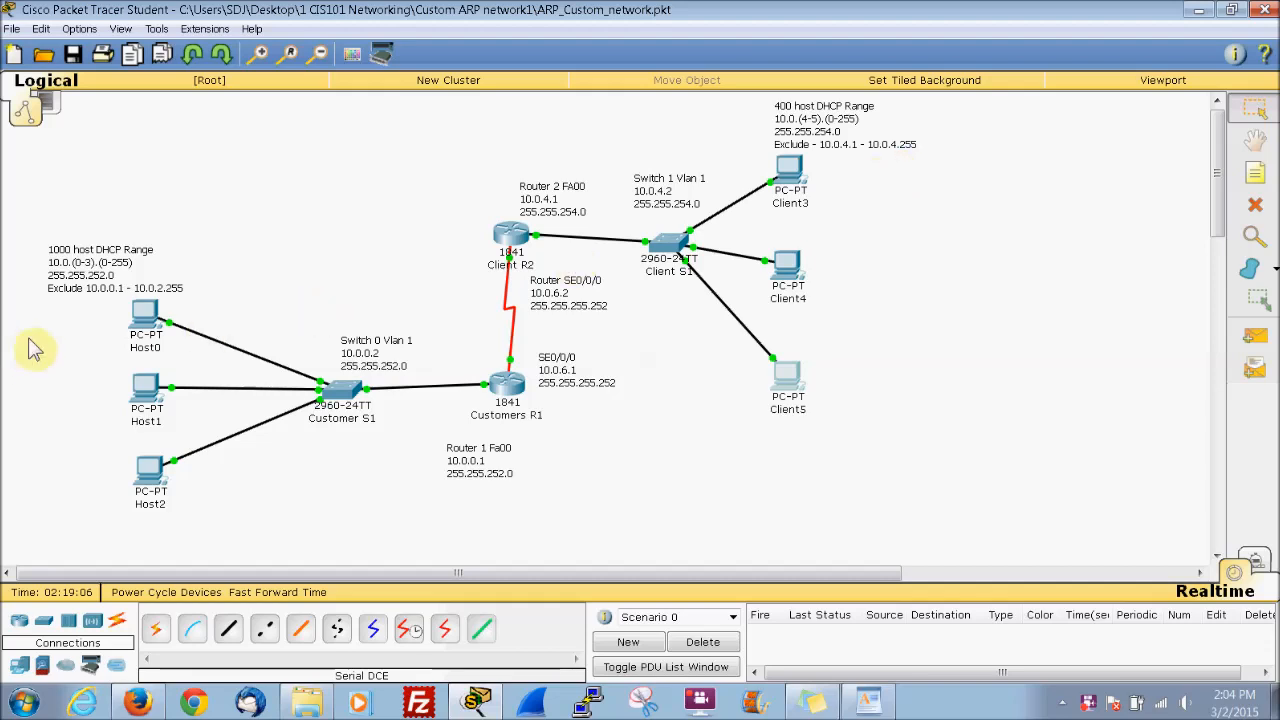
Set Host0's Gateway/DNS configuration to DHCP and check the address on its FastEthernet0 interface
left_click(140, 330)
left_click(517, 188)
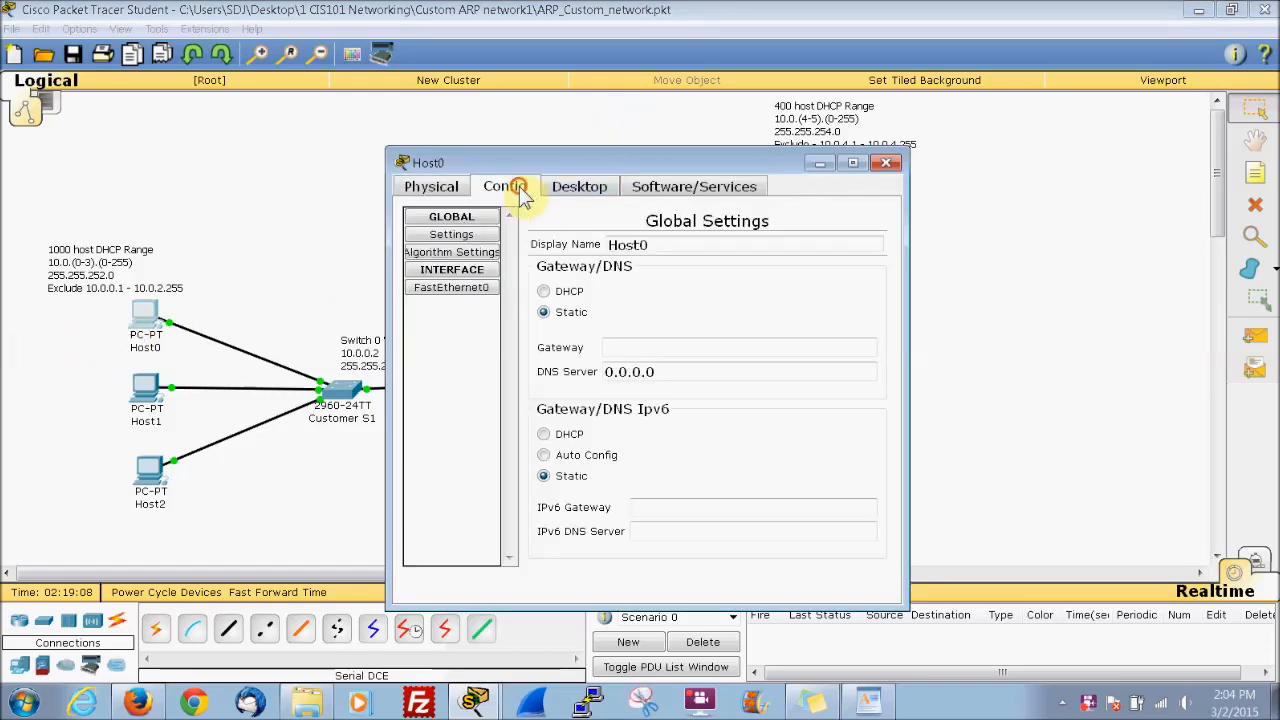
left_click(552, 291)
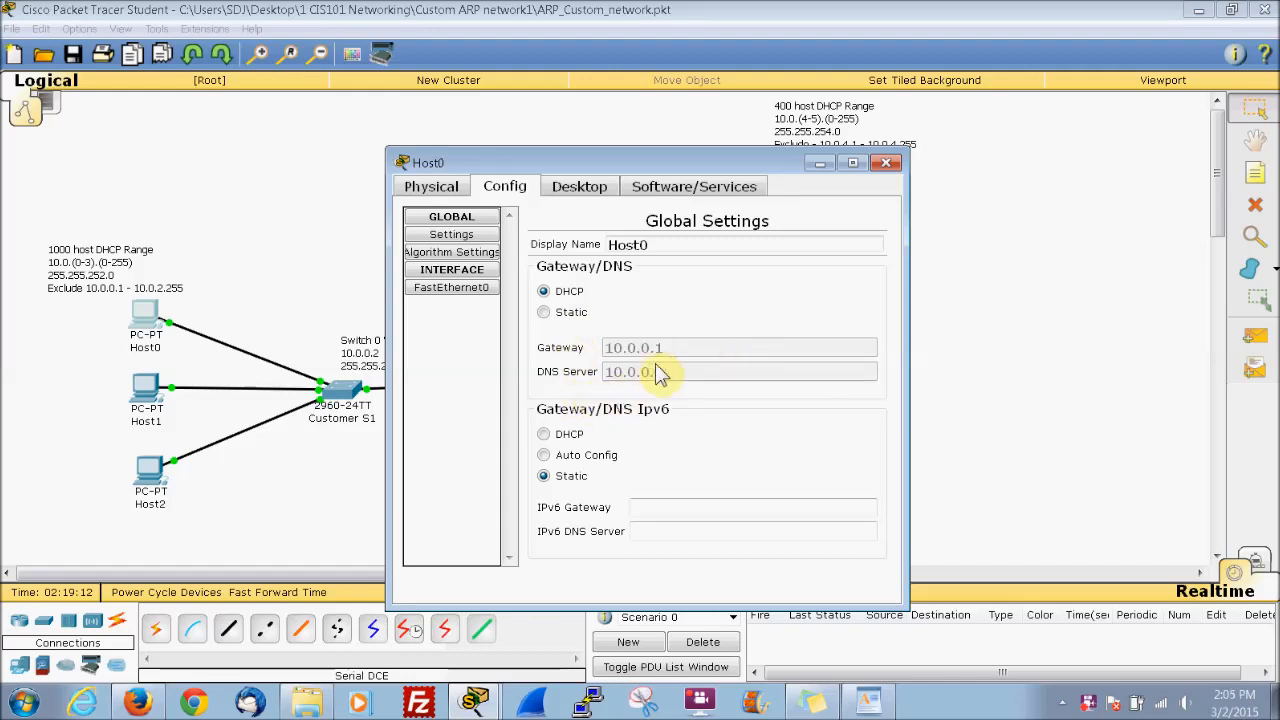
left_click(453, 287)
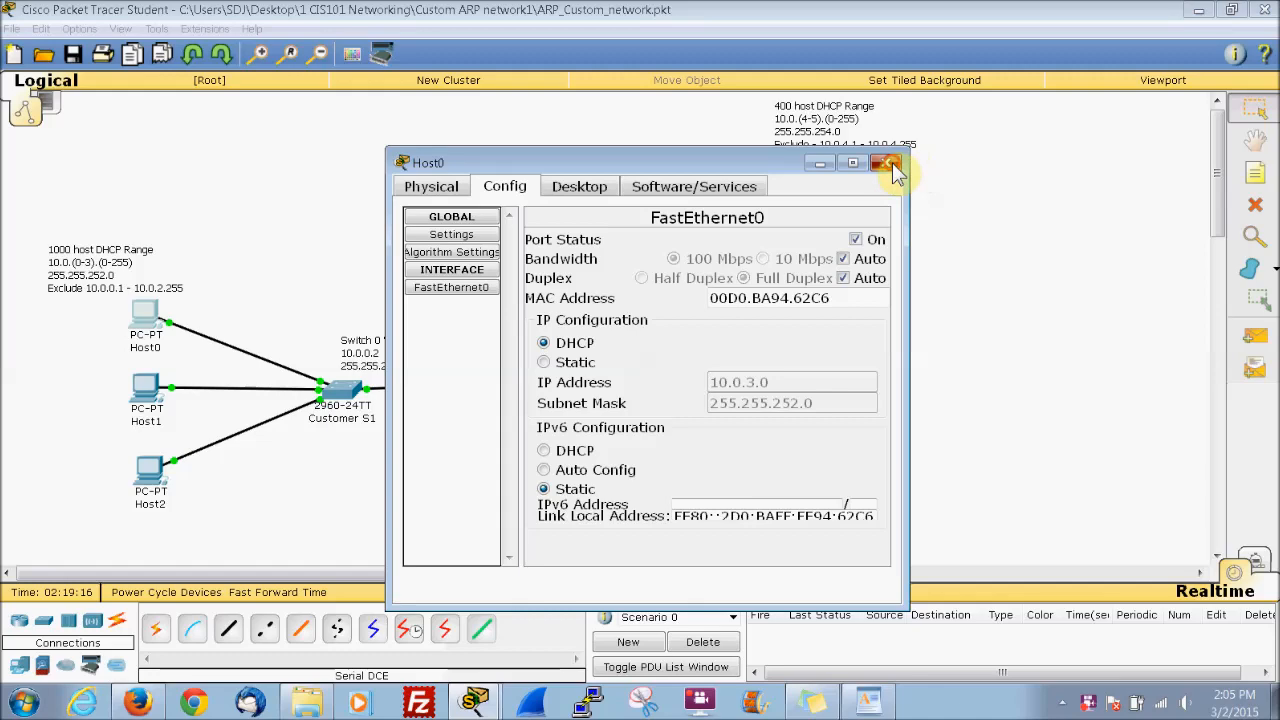
left_click(888, 163)
Set Host1's Gateway/DNS configuration to DHCP and check the address on its FastEthernet0 interface
left_click(152, 388)
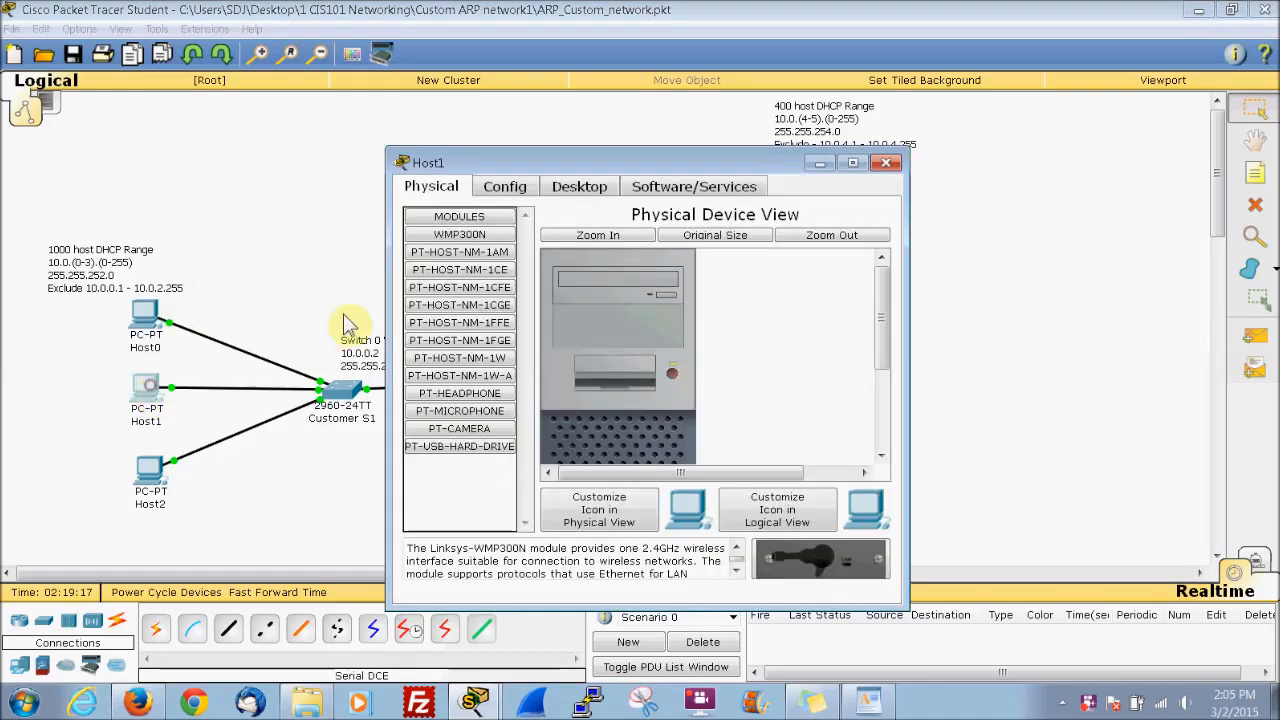
left_click(504, 186)
left_click(544, 290)
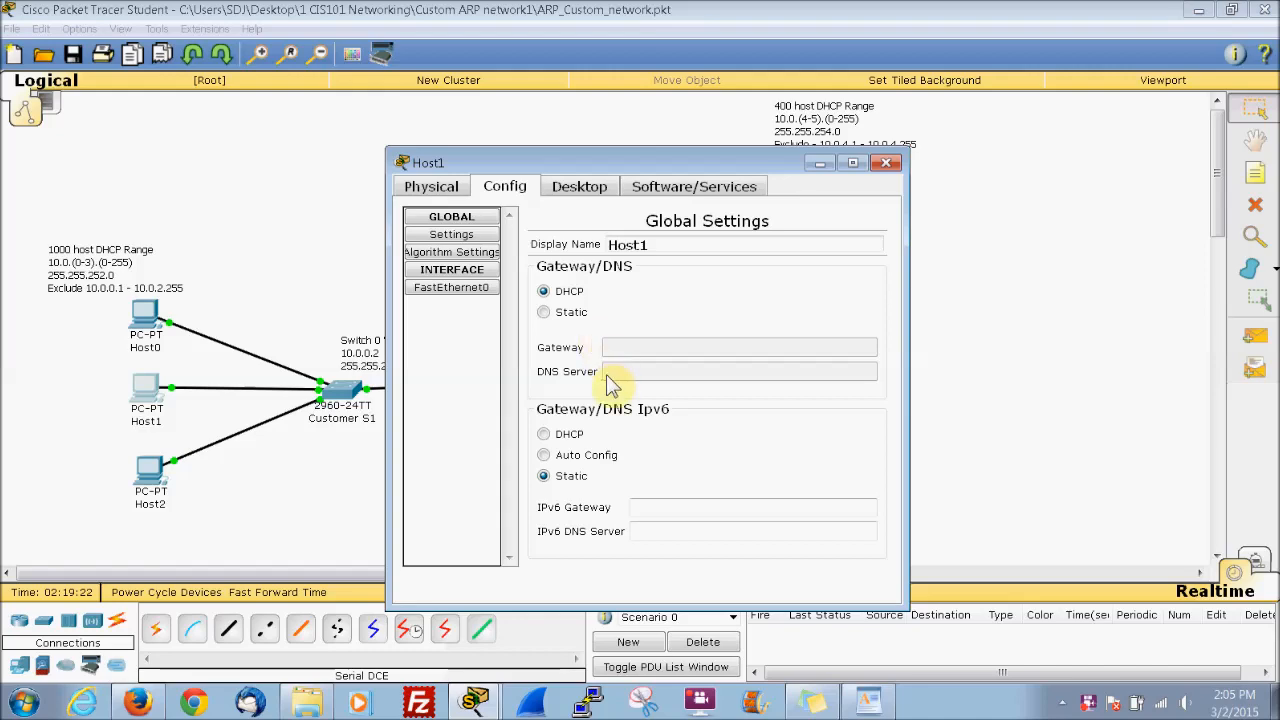
left_click(478, 296)
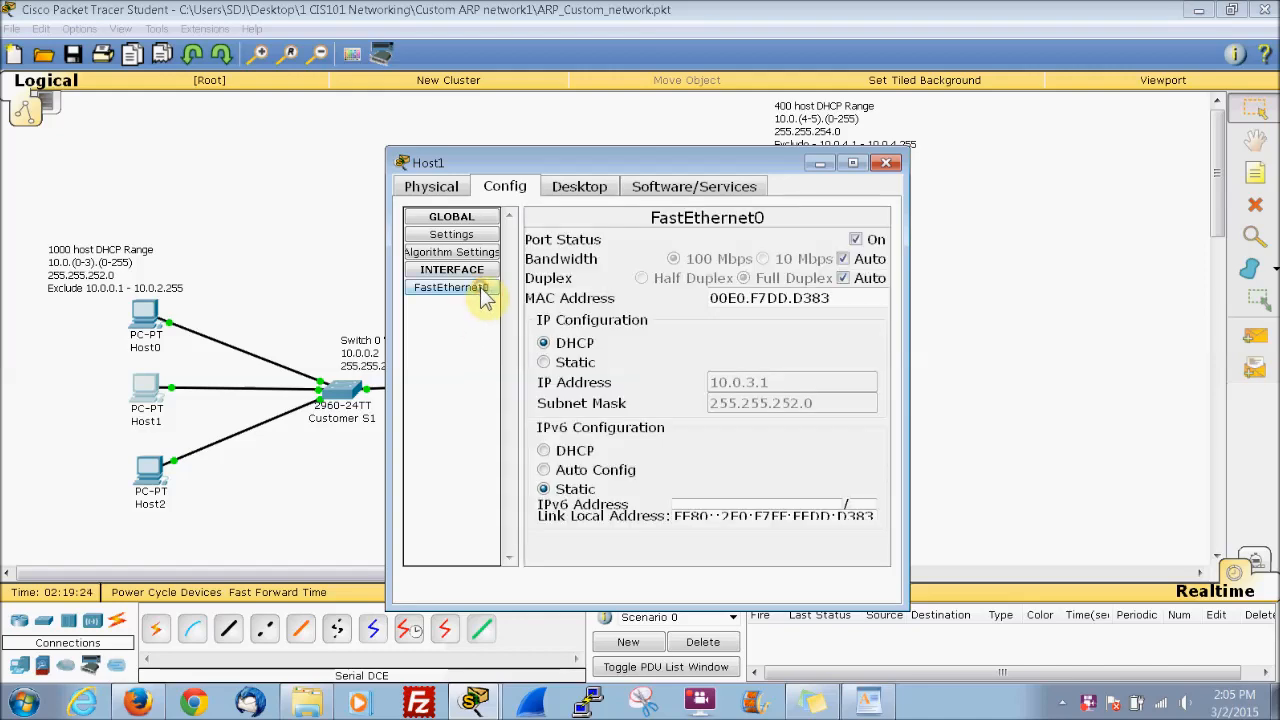
left_click(885, 162)
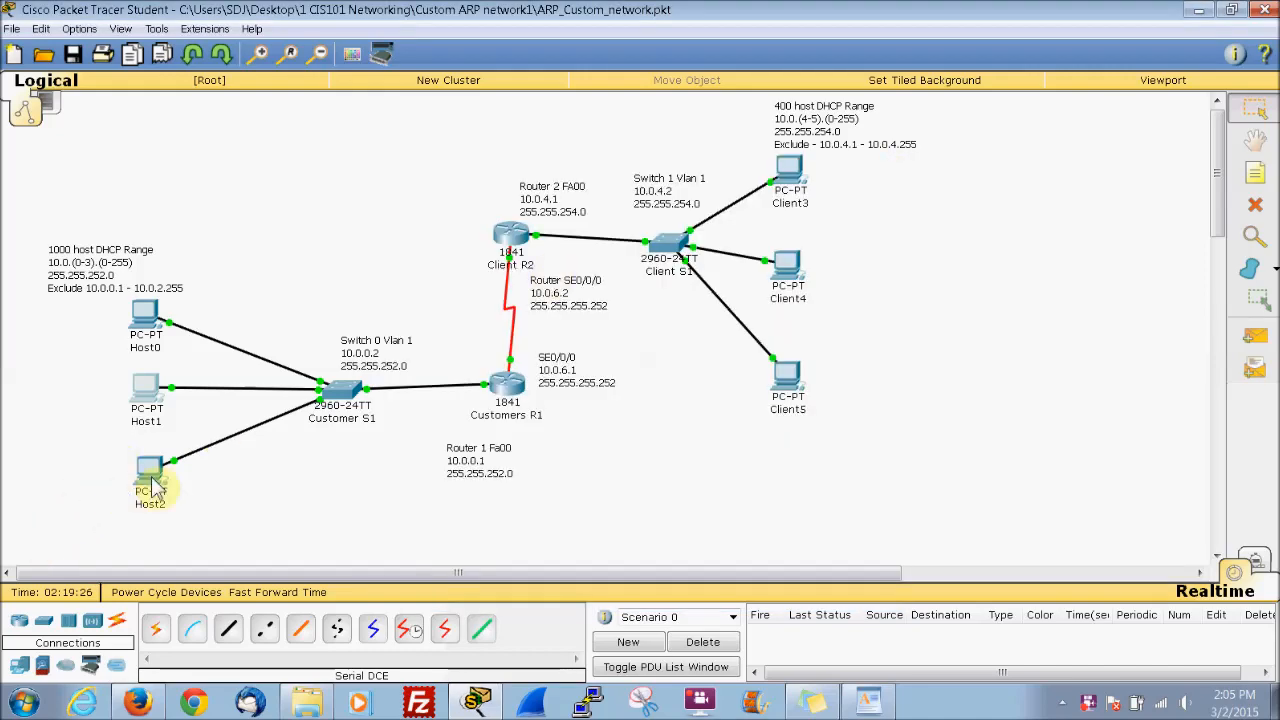
Set Host2's Gateway/DNS configuration to DHCP and check the address on its FastEthernet0 interface
left_click(150, 470)
left_click(510, 192)
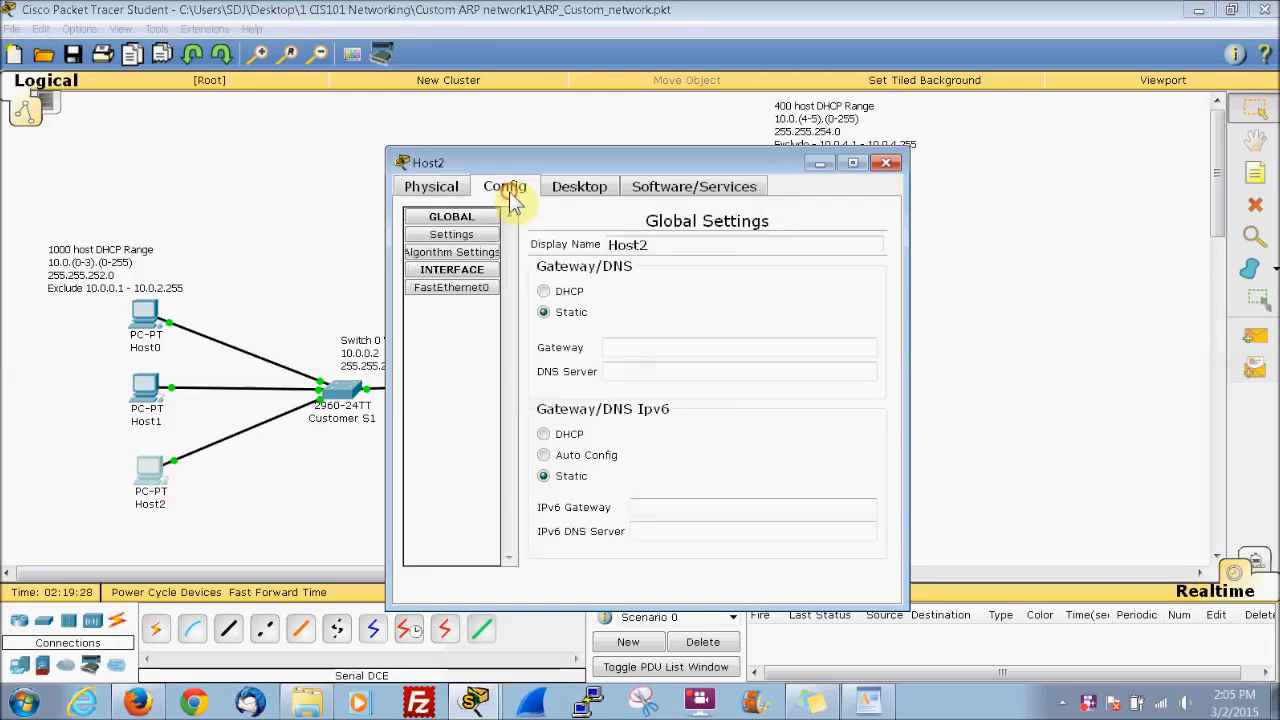
left_click(568, 291)
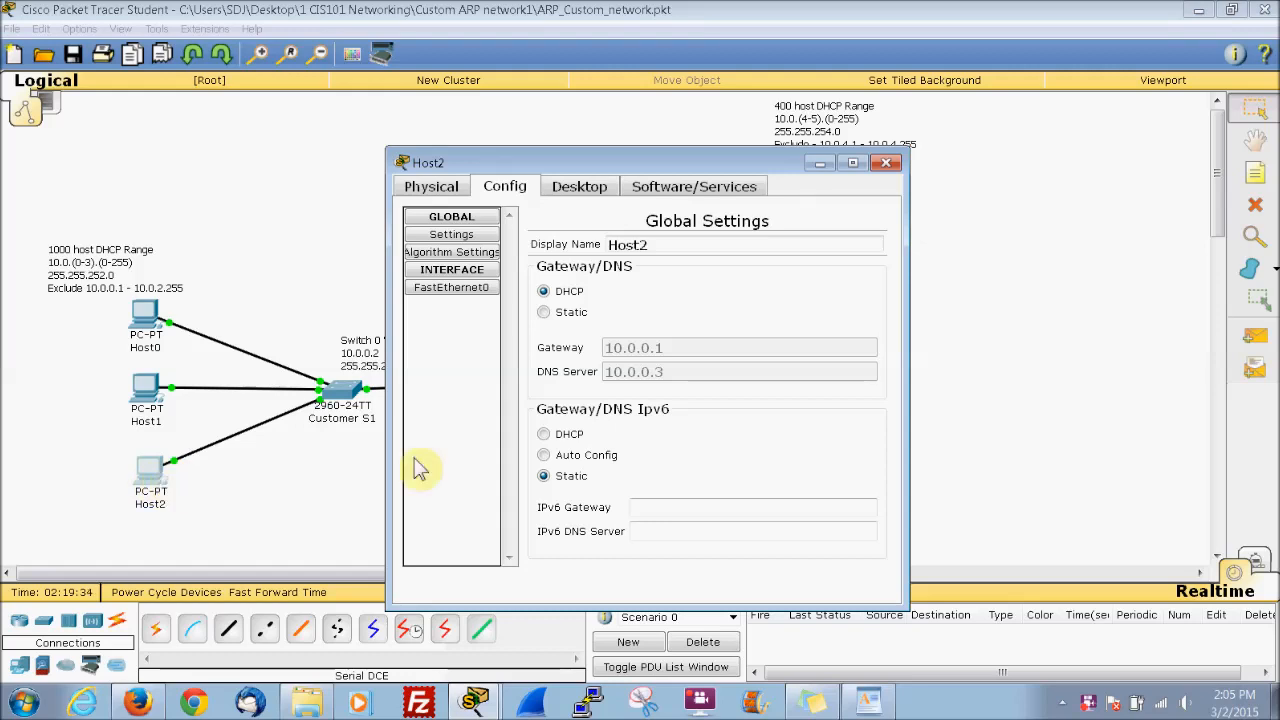
left_click(480, 298)
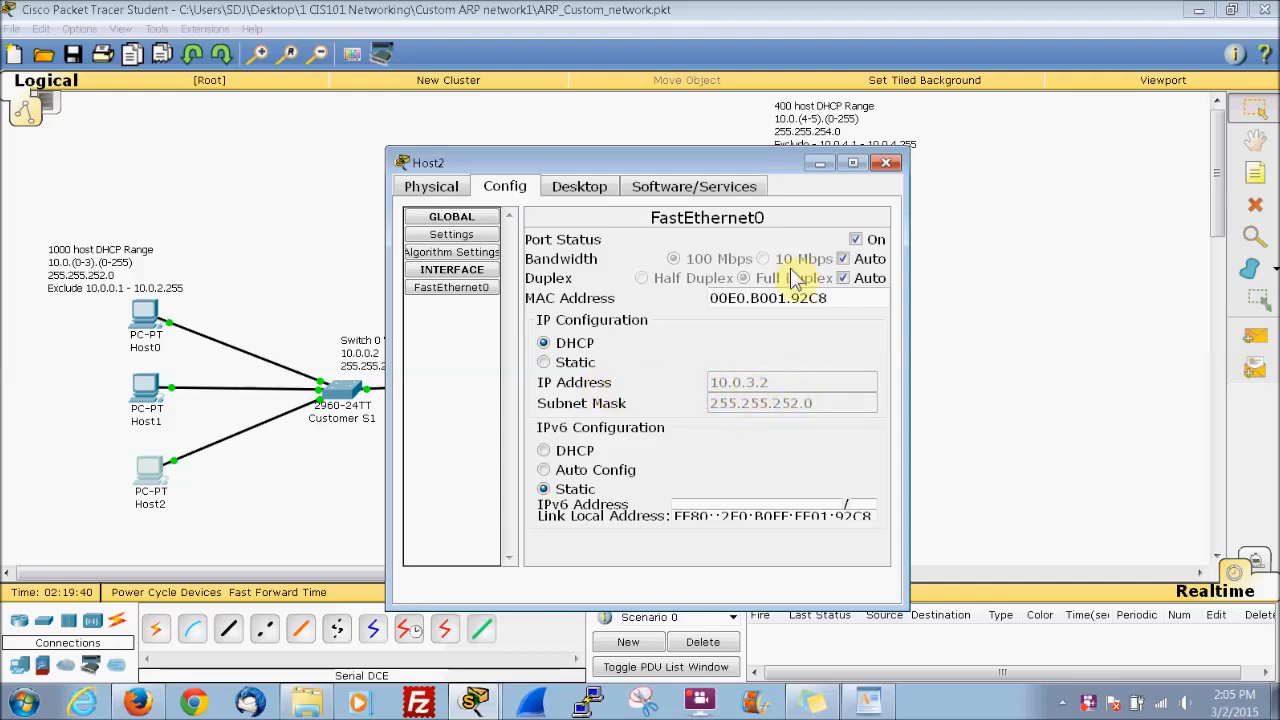
left_click(885, 162)
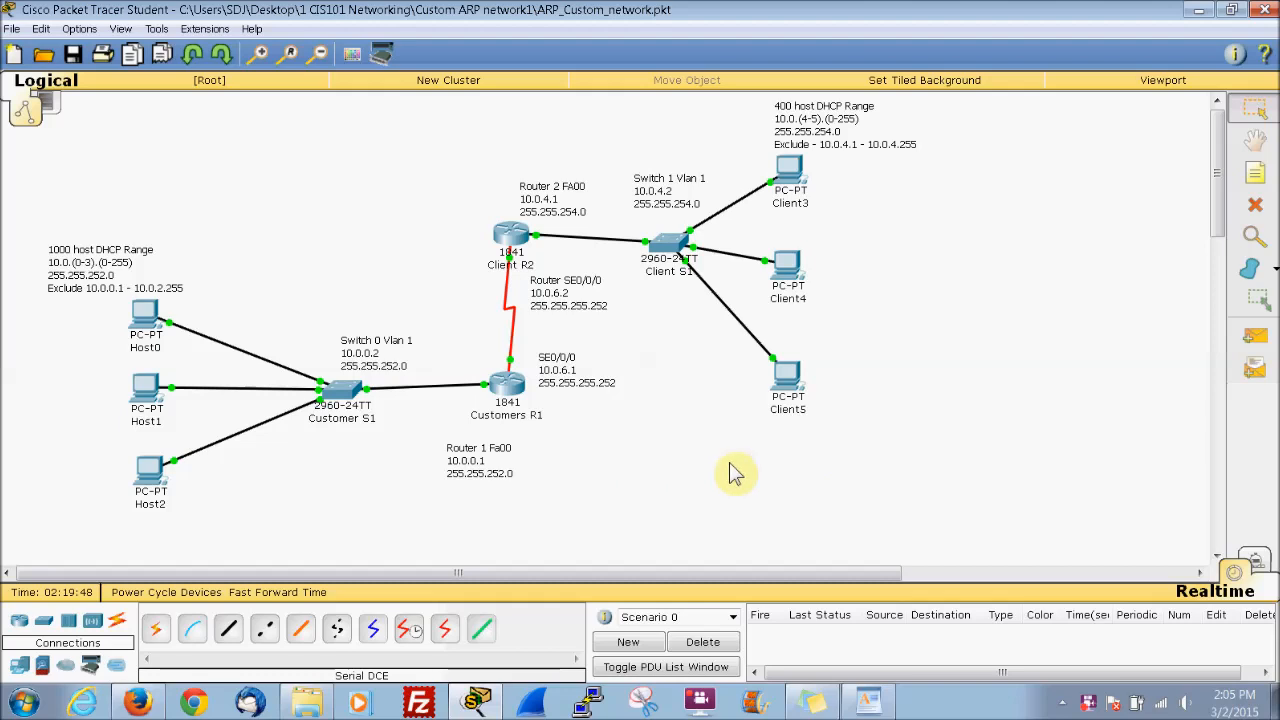
Open the Command Prompt on Client5 and move its window clear of the host side of the topology
left_click(794, 380)
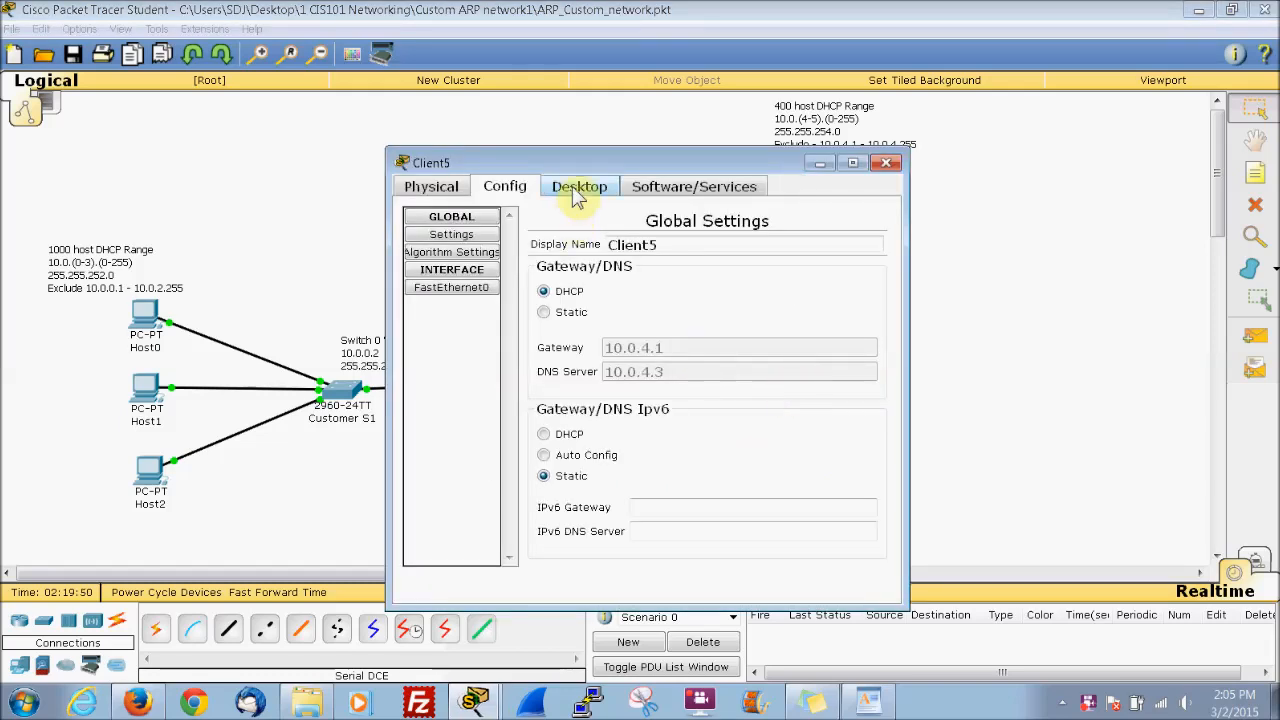
left_click(579, 190)
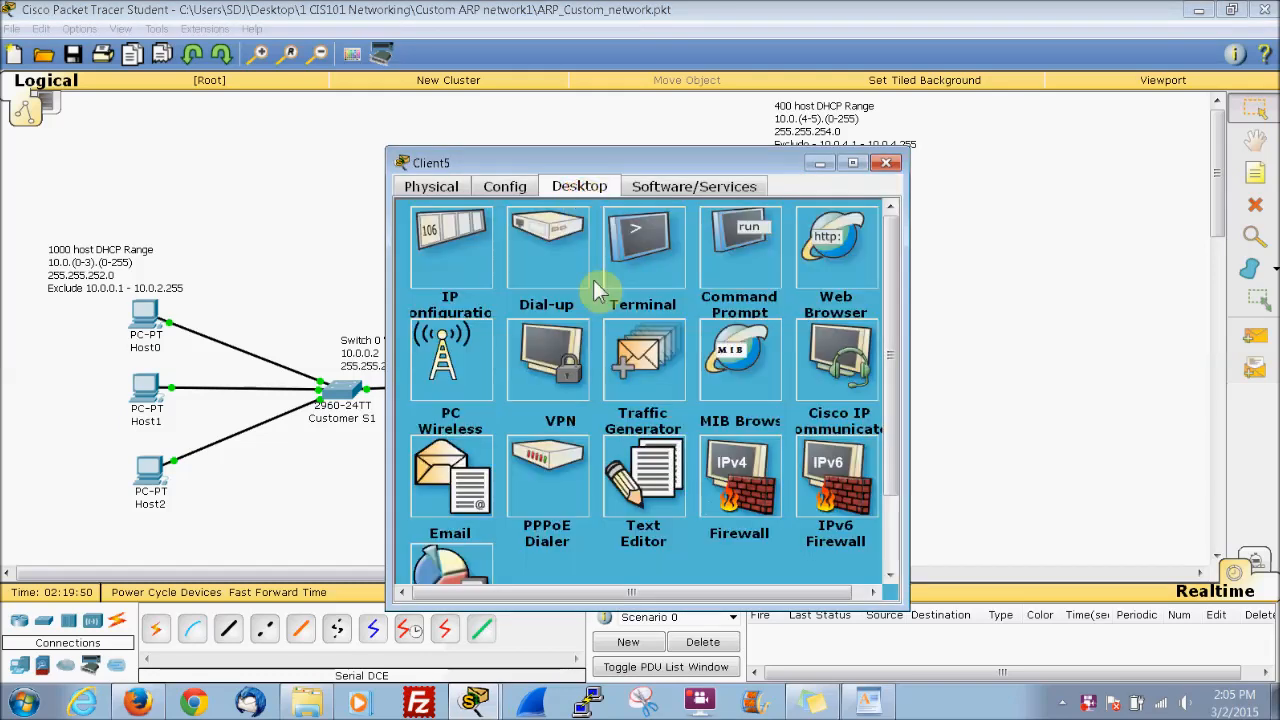
left_click(723, 268)
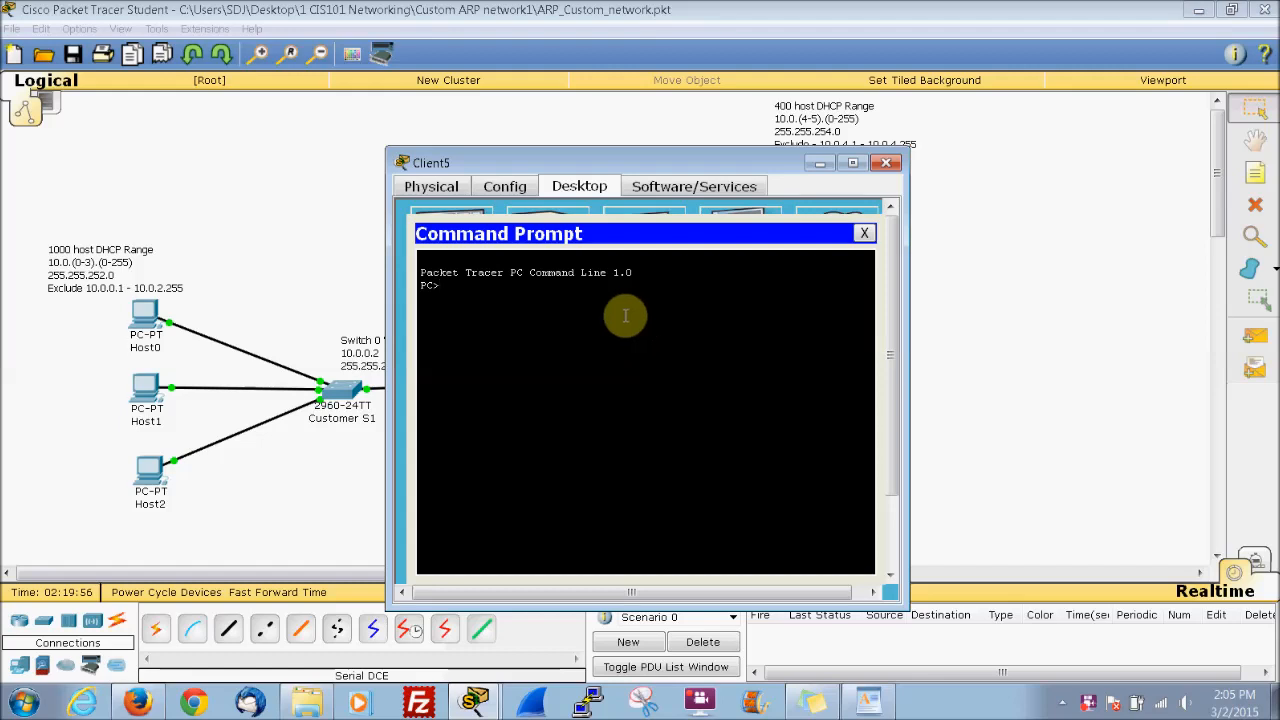
left_click_drag(815, 163, 910, 150)
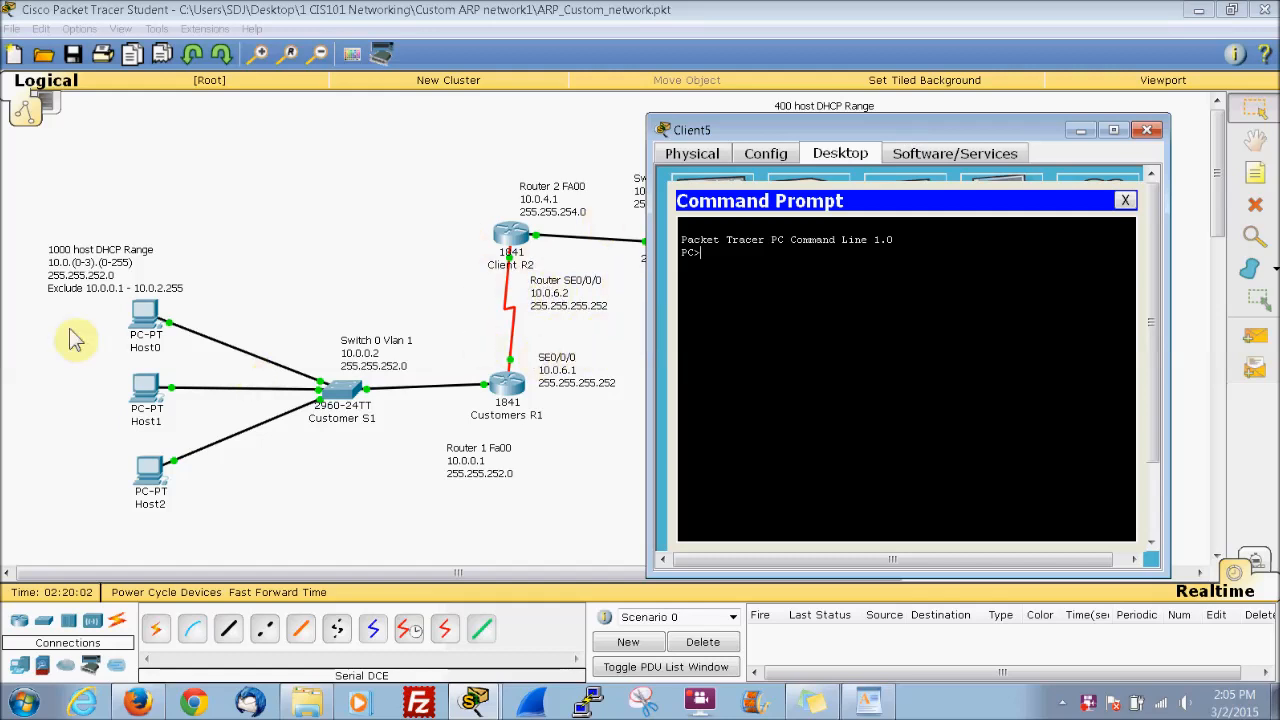
Look up Host0's gateway address and ping 10.0.0.1 from Client5's Command Prompt
left_click(145, 318)
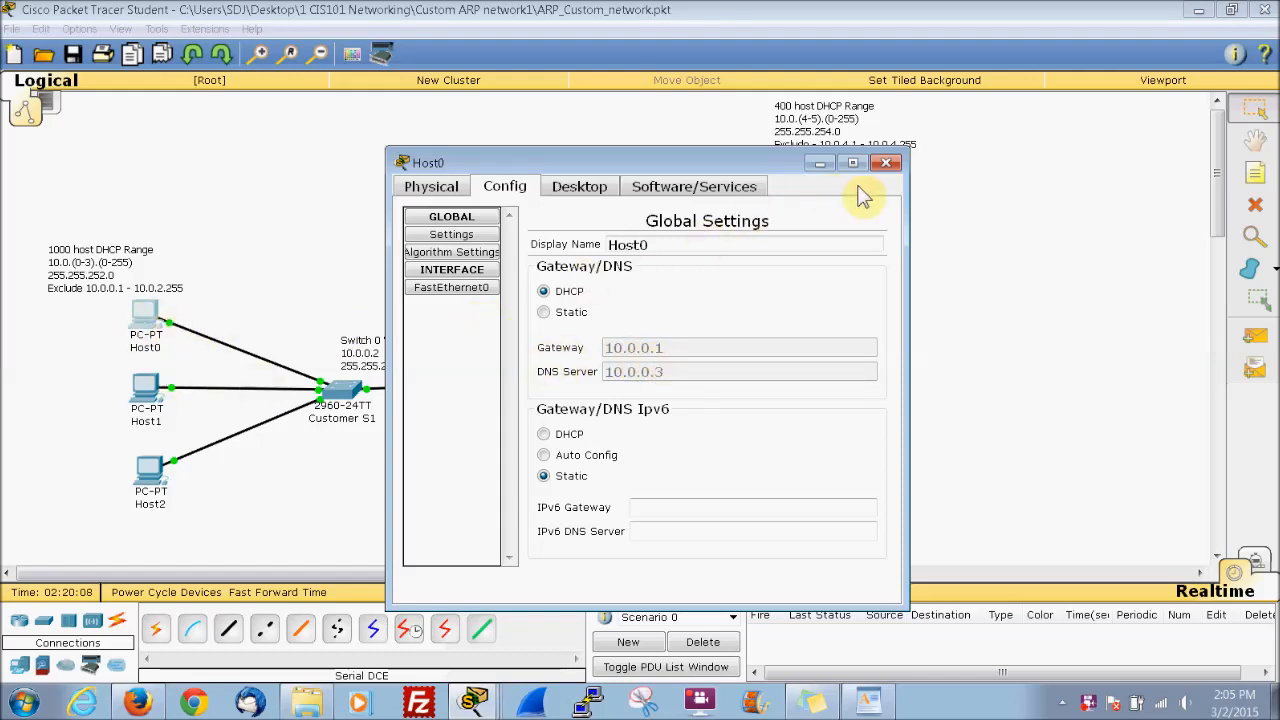
left_click(885, 162)
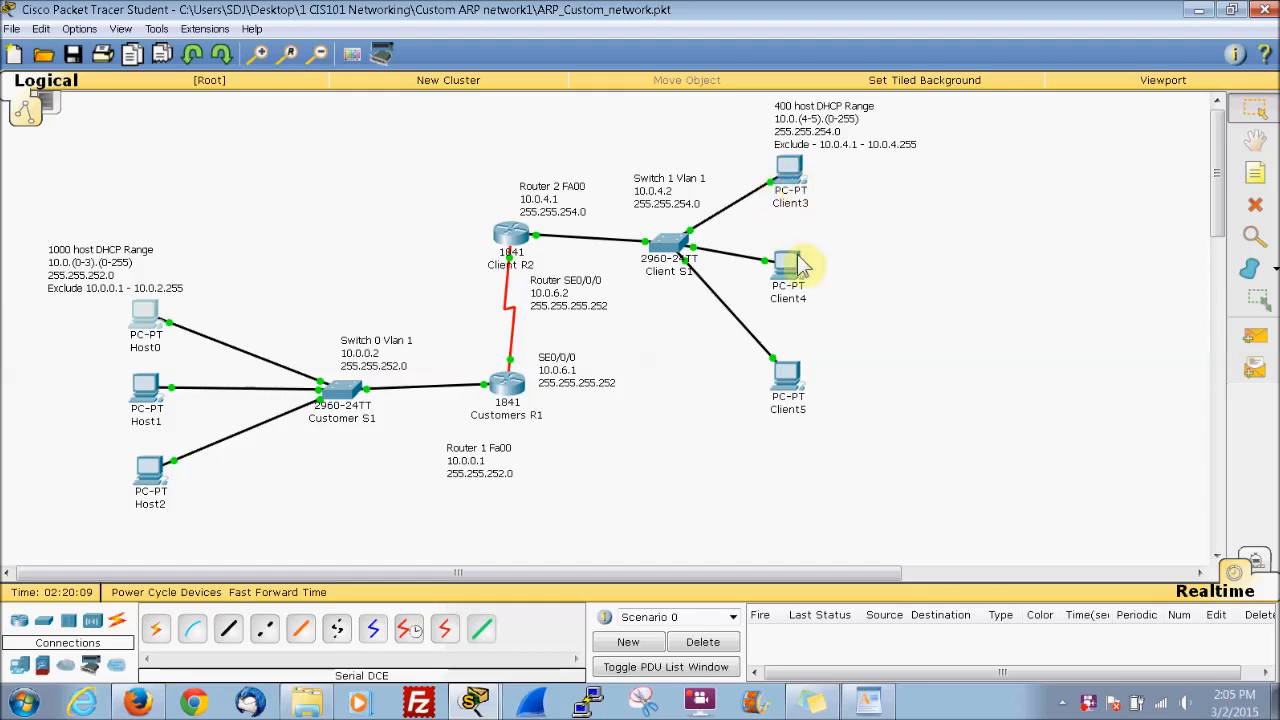
left_click(795, 372)
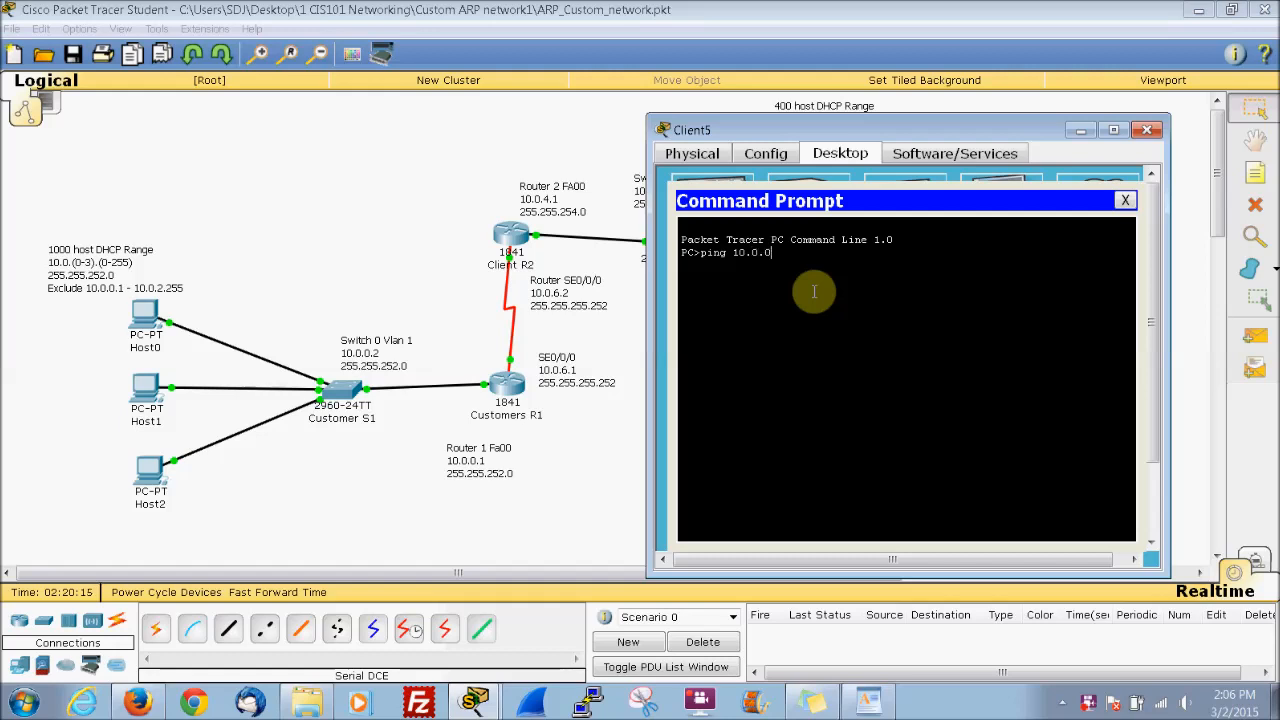
key("Return")
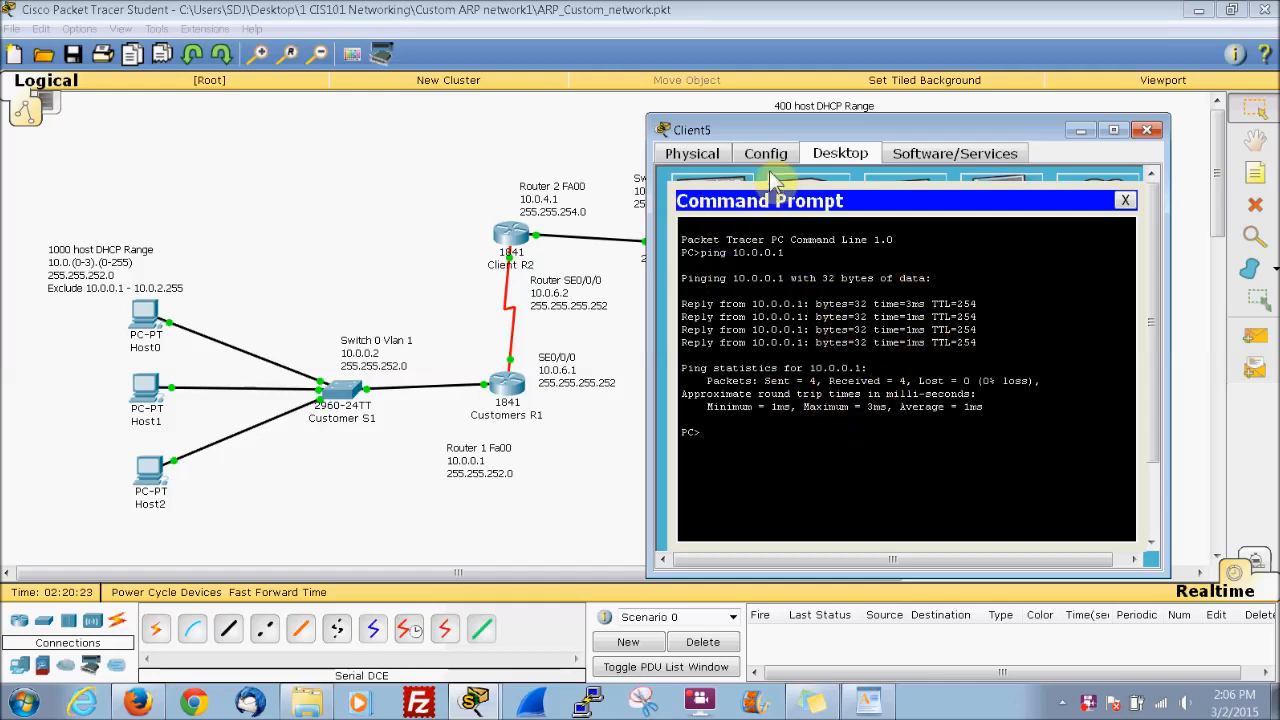
left_click_drag(775, 130, 970, 147)
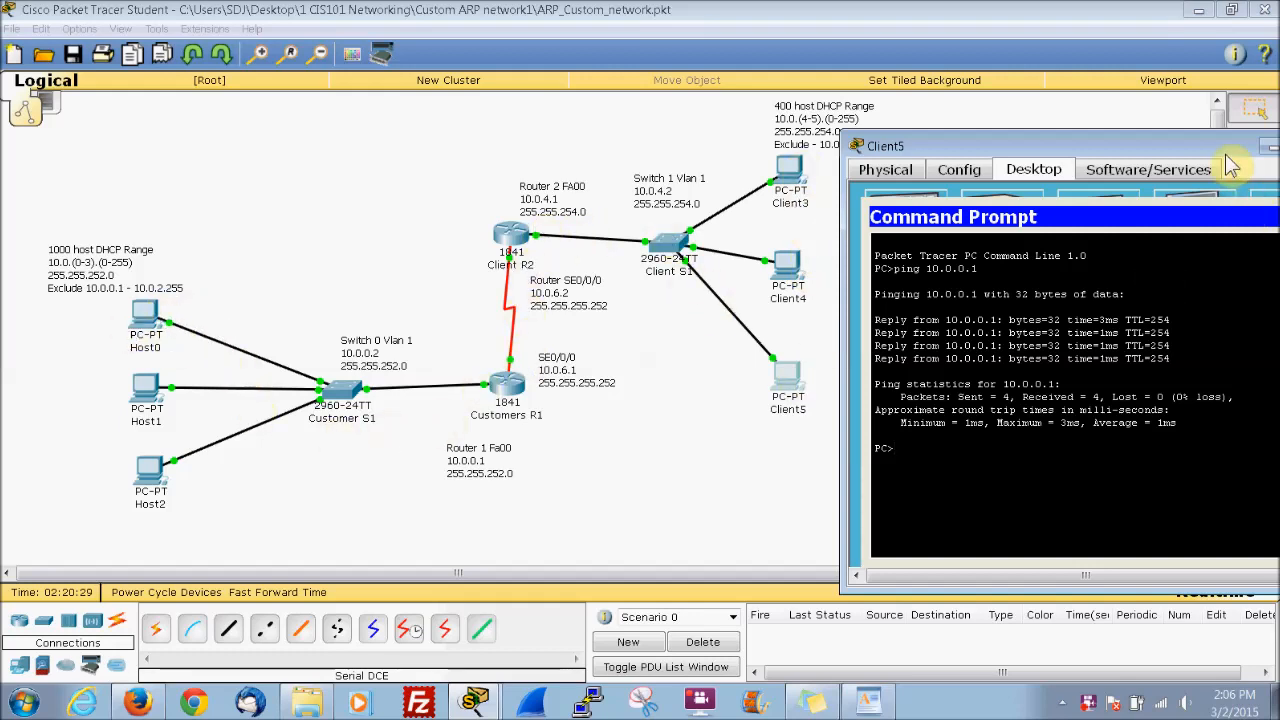
left_click_drag(1235, 147, 925, 97)
left_click(1022, 96)
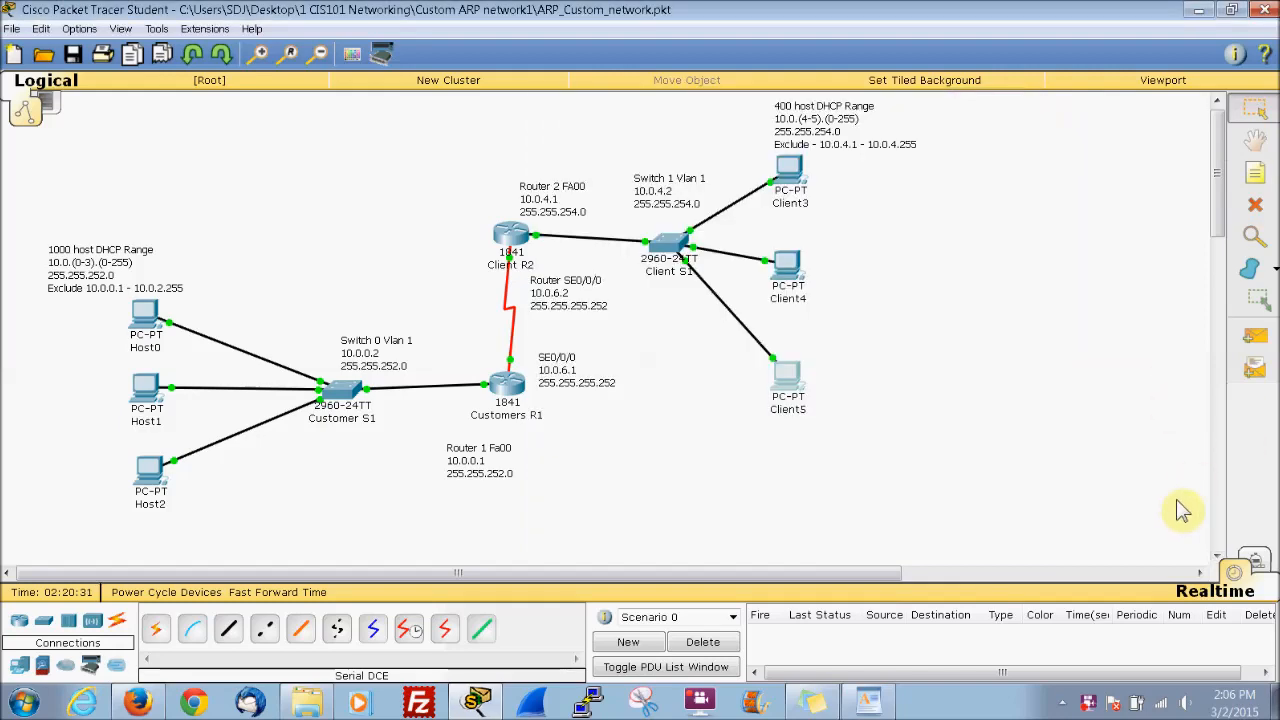
Switch to Simulation mode and add a simple PDU from Client5 to Host0
left_click(1262, 556)
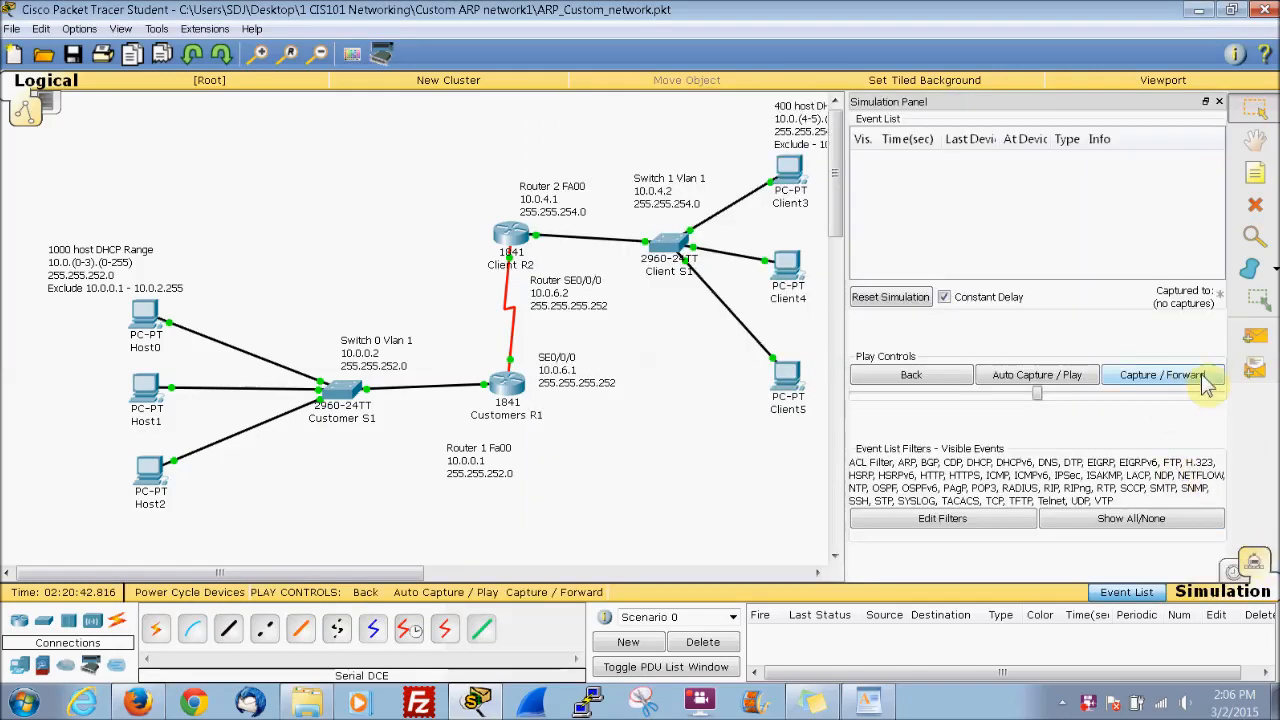
left_click(1255, 342)
left_click(788, 376)
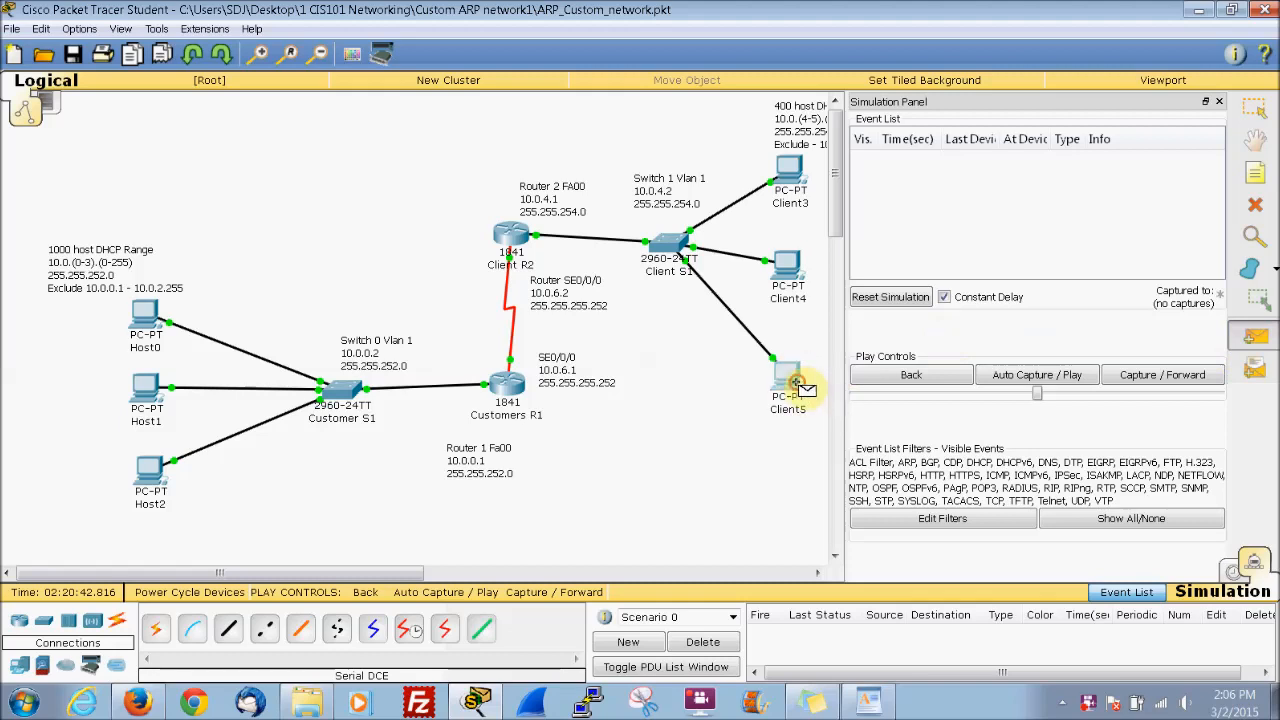
left_click(145, 316)
Run the simulation with automatic capture, pausing and resuming to follow the packets between Client5 and Host0
left_click(1070, 374)
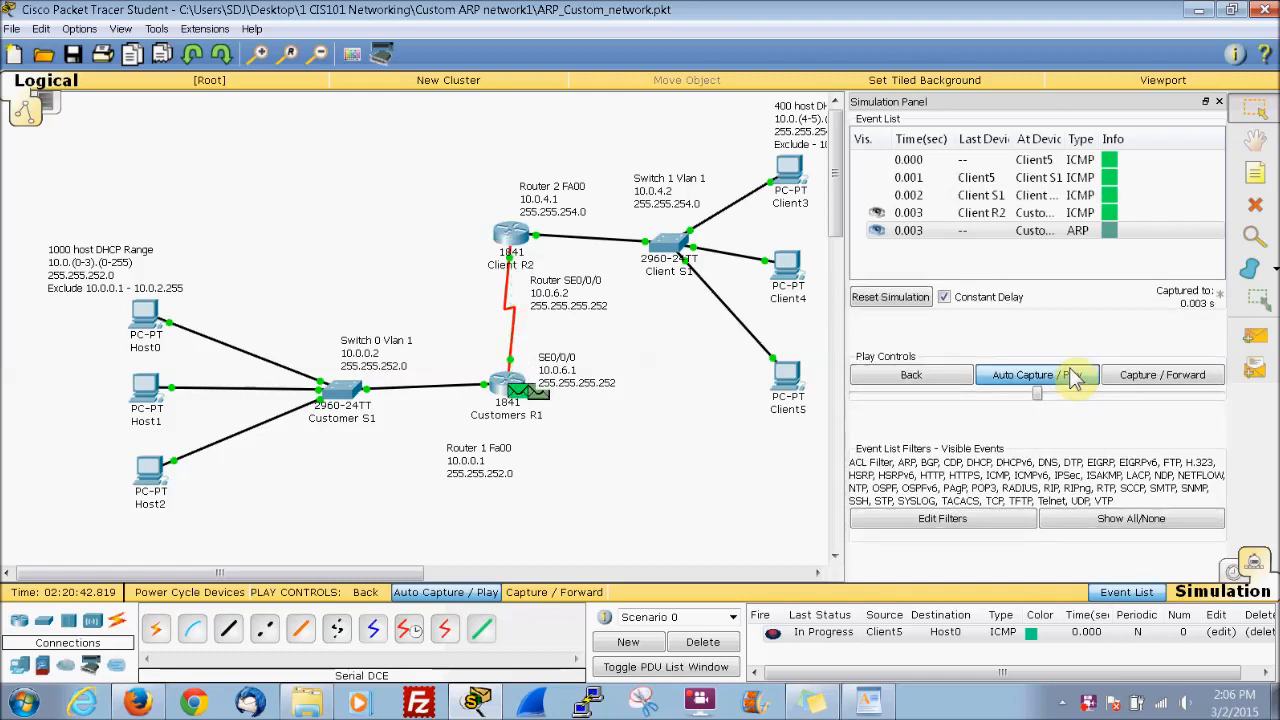
left_click(1073, 375)
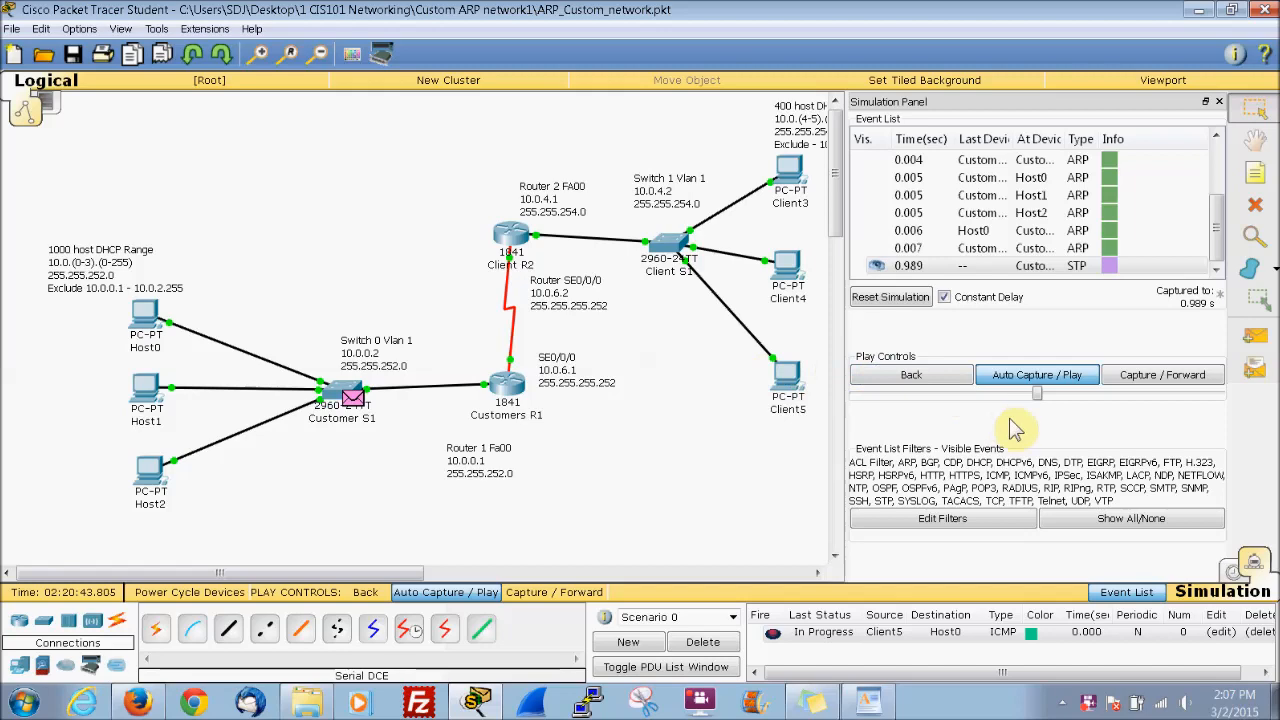
left_click(1040, 383)
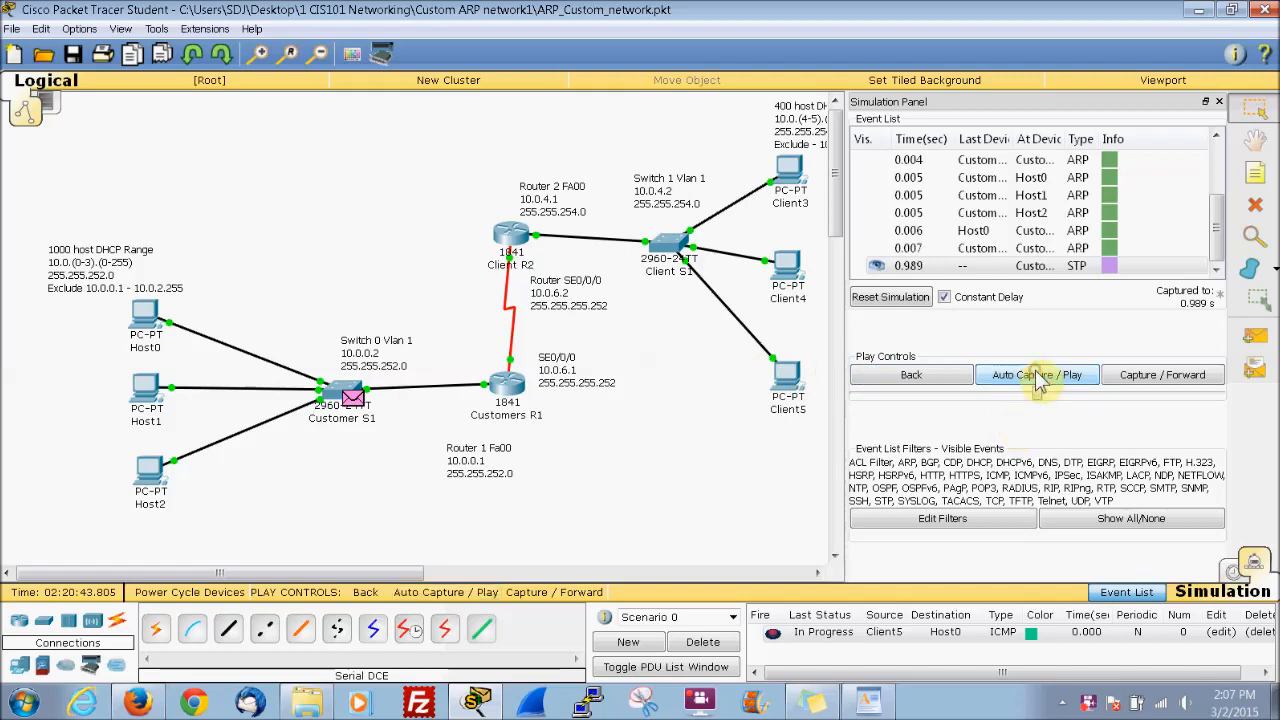
left_click(1030, 377)
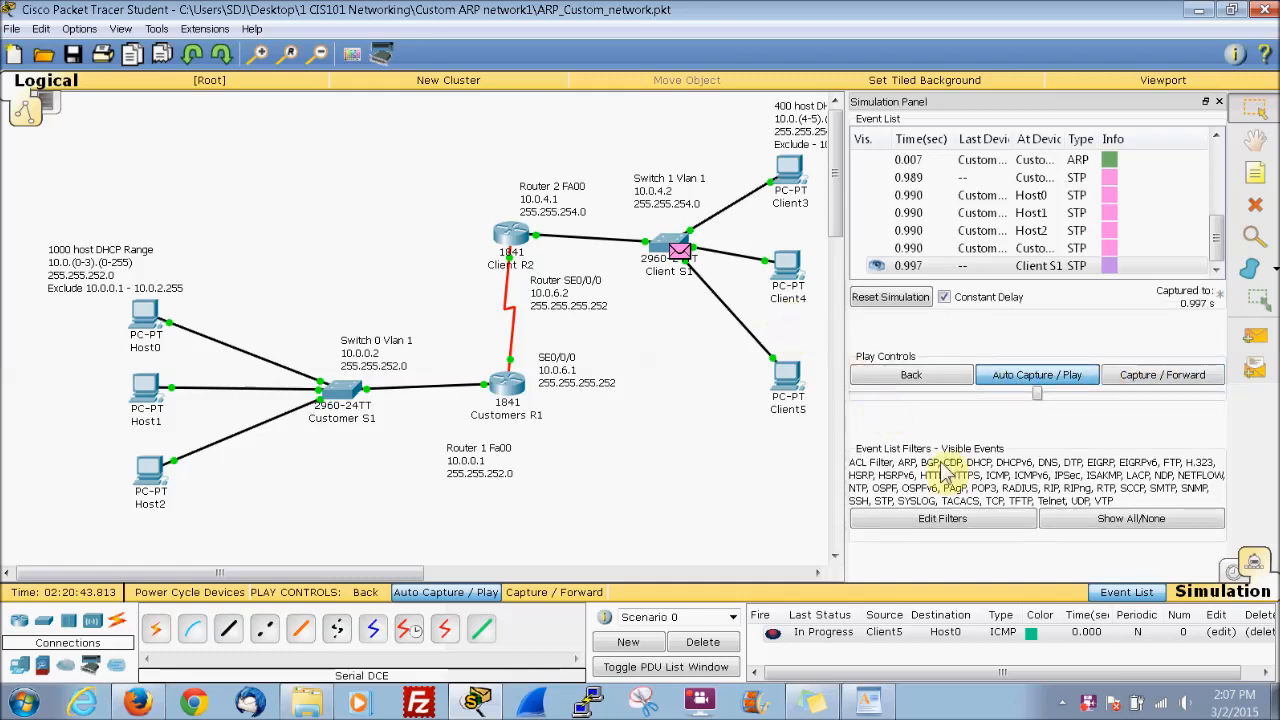
left_click(1065, 378)
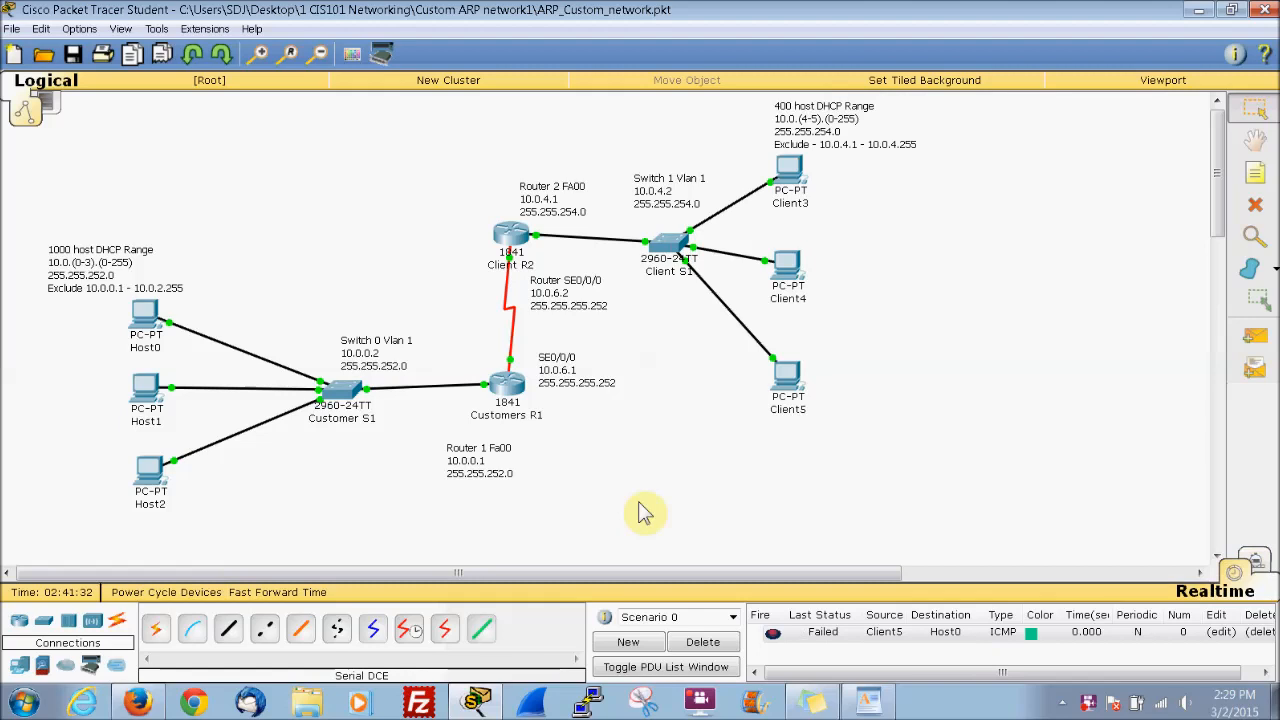
Try to rename Host0 as Host1
left_click(155, 348)
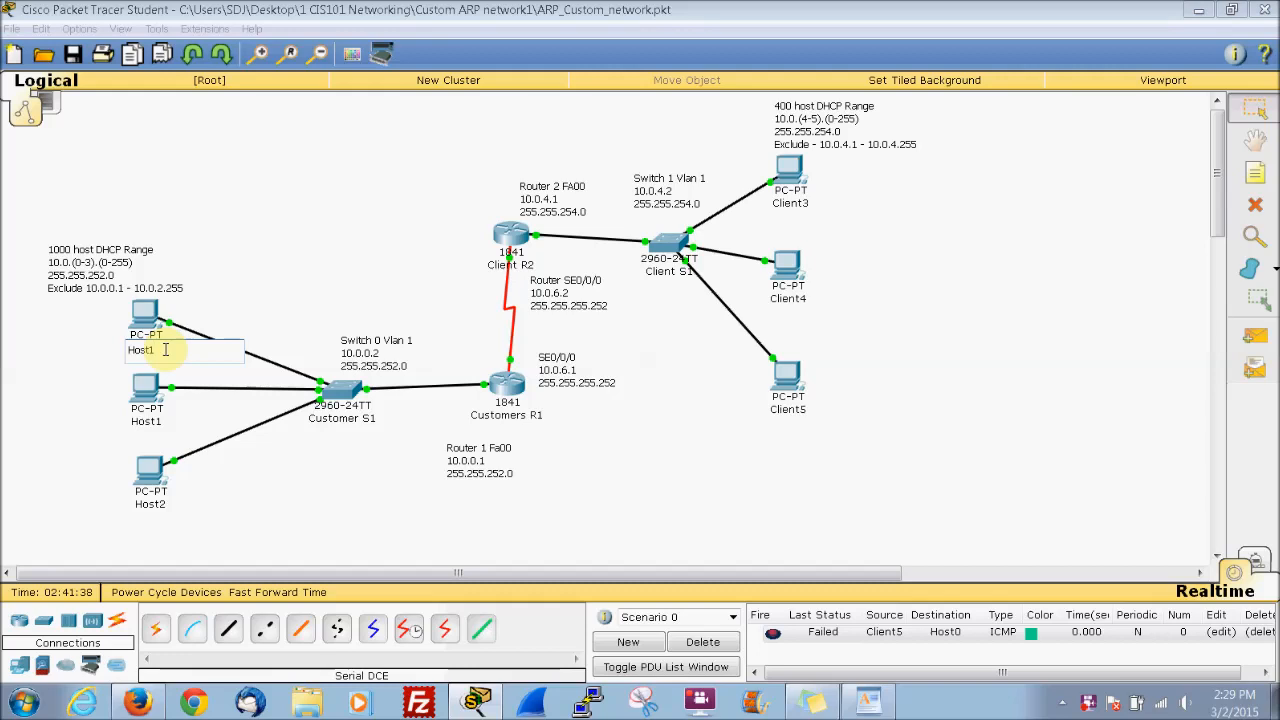
left_click(158, 436)
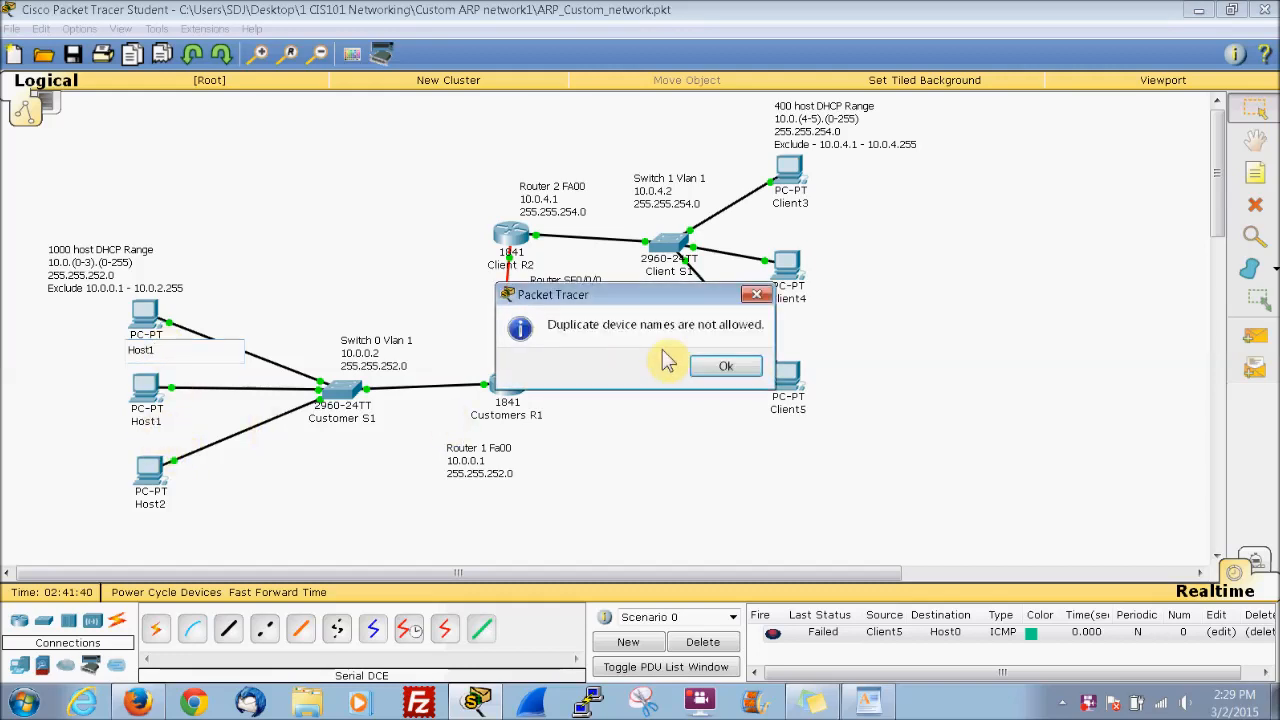
left_click(728, 367)
Rename the three customer-side PCs from the lowest upward as Host3, Host2 and Host1
left_click(158, 506)
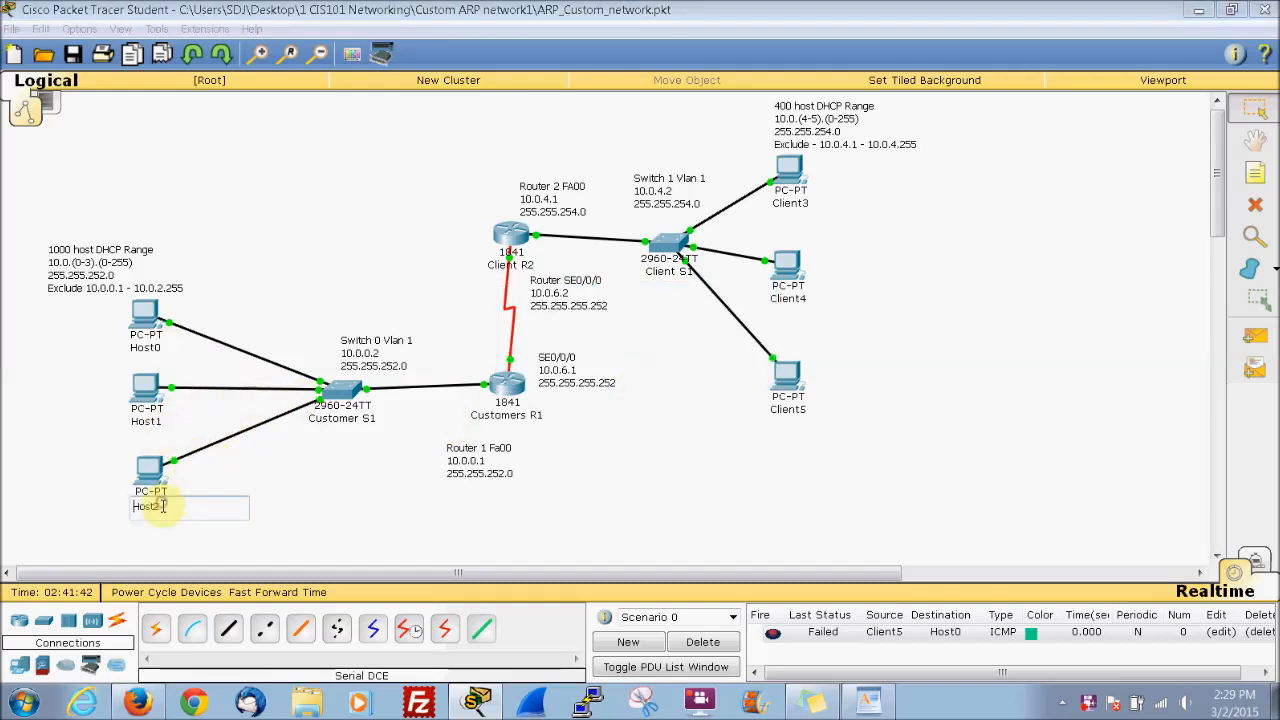
type("3")
left_click(158, 424)
key("BackSpace")
type("2")
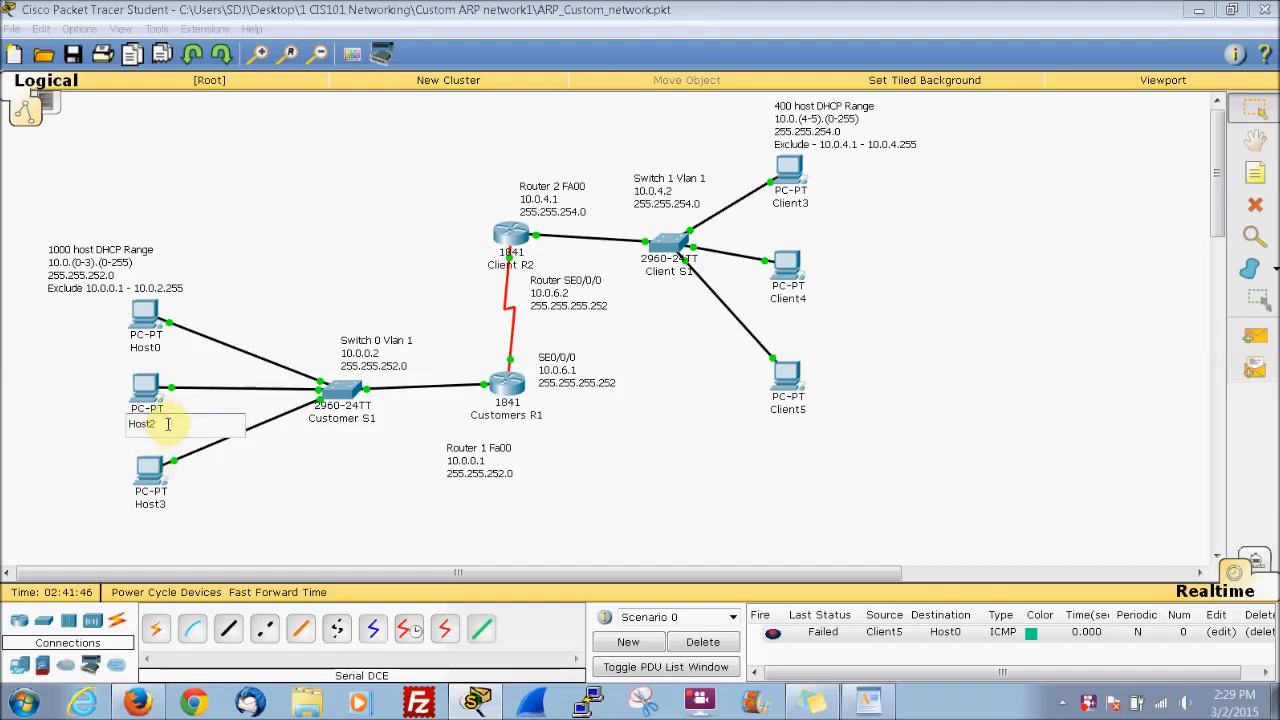
left_click(162, 349)
key("BackSpace")
type("1")
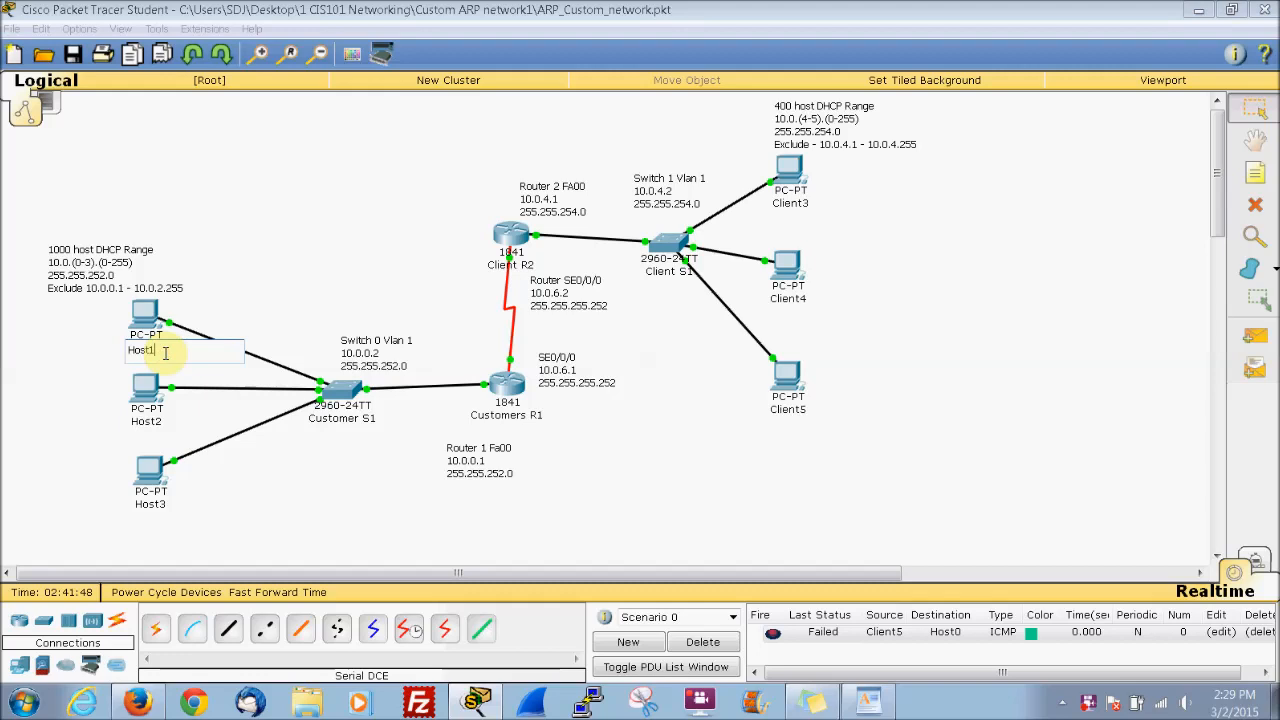
left_click(391, 510)
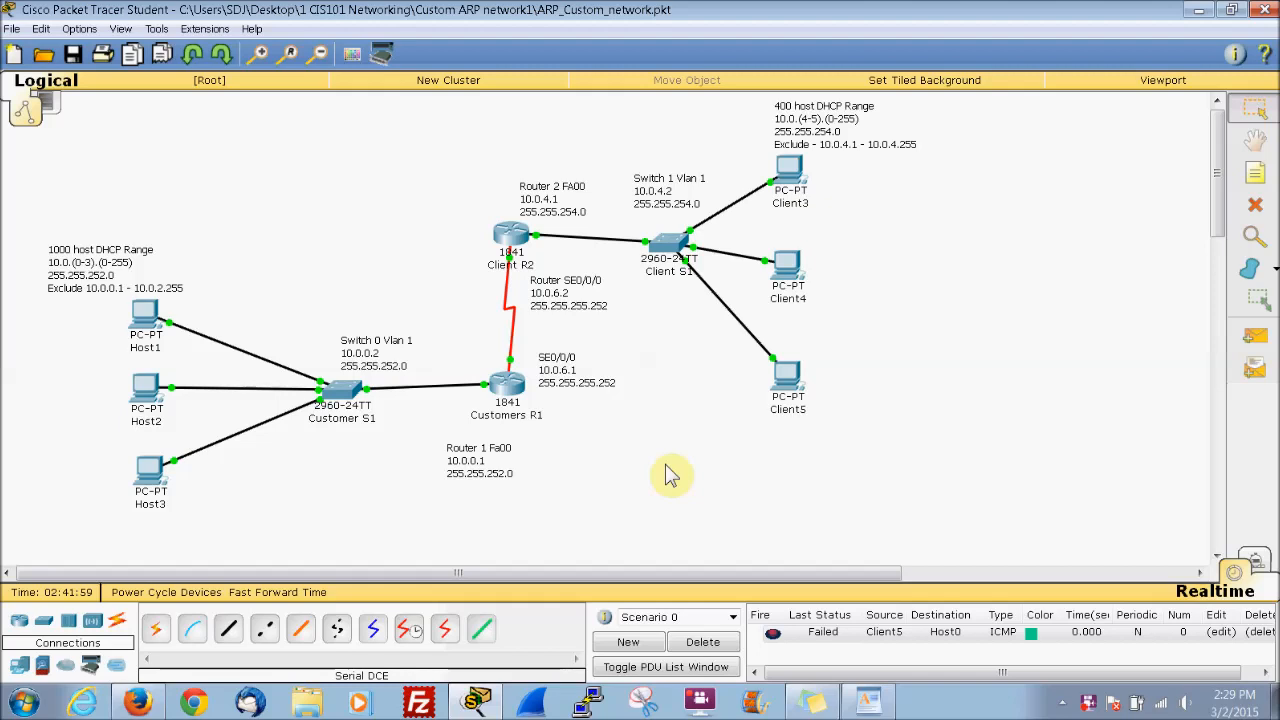
Open the Command Prompt on Host1 and run ipconfig to look up its default gateway
left_click(145, 314)
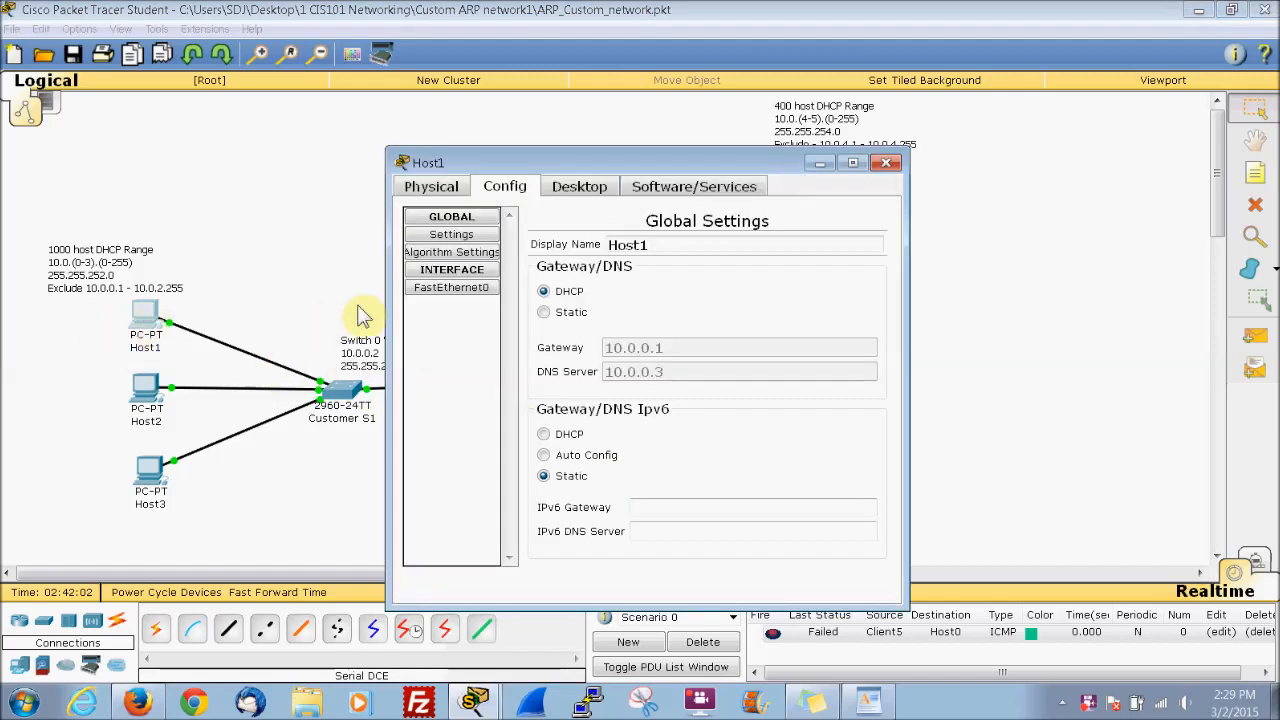
left_click(582, 188)
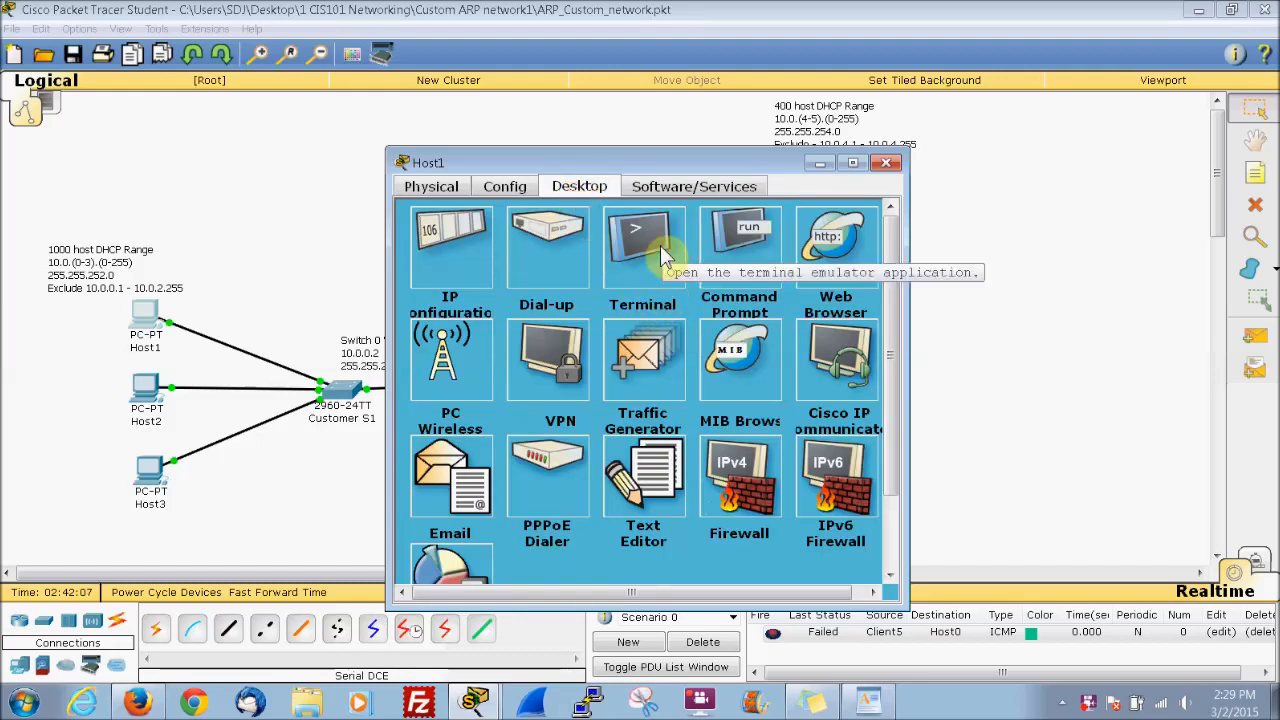
left_click(743, 251)
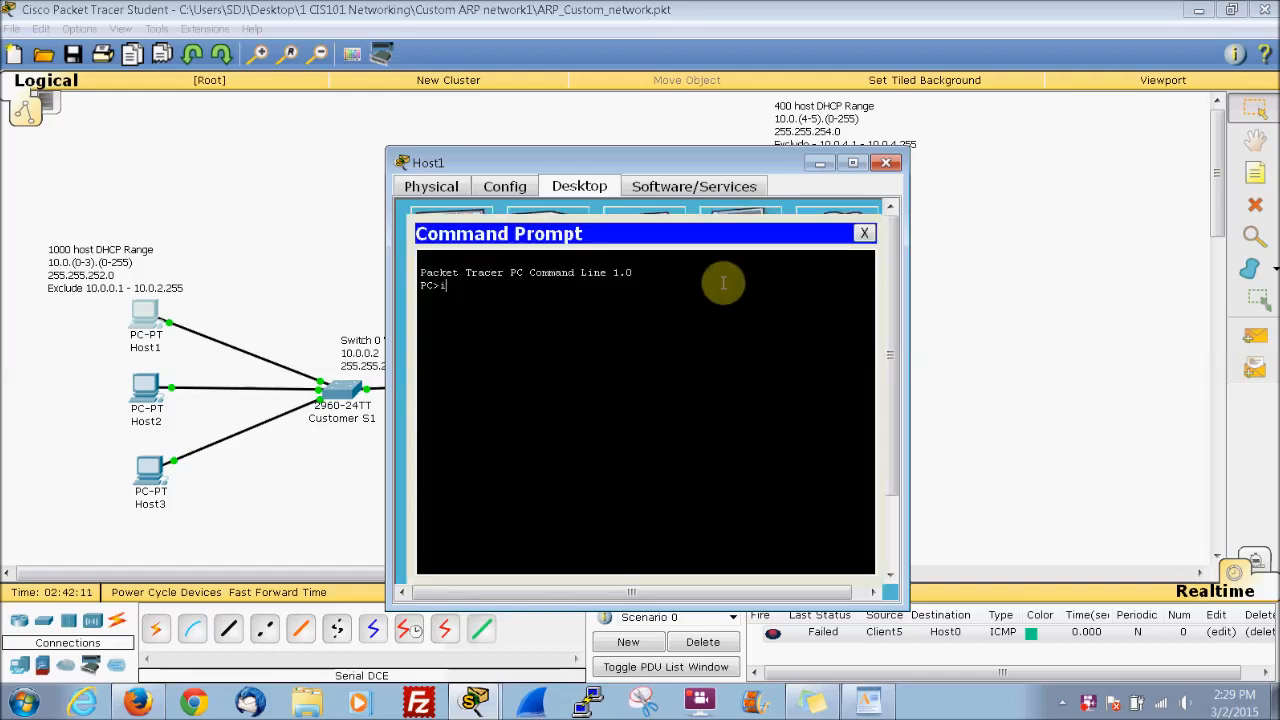
type("ipconfig")
key("Return")
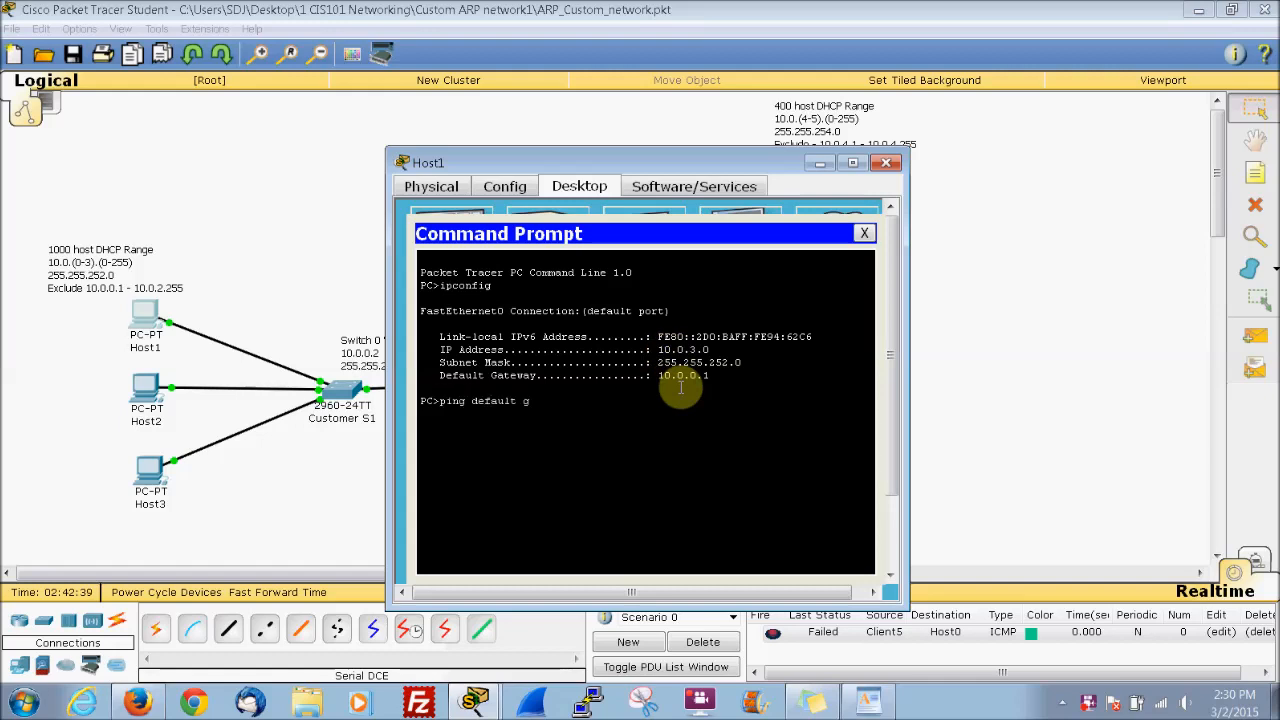
Ping the default gateway 10.0.0.1 from Host1's Command Prompt and close Host1's window
key("BackSpace")
key("BackSpace")
key("BackSpace")
key("BackSpace")
key("BackSpace")
key("Return")
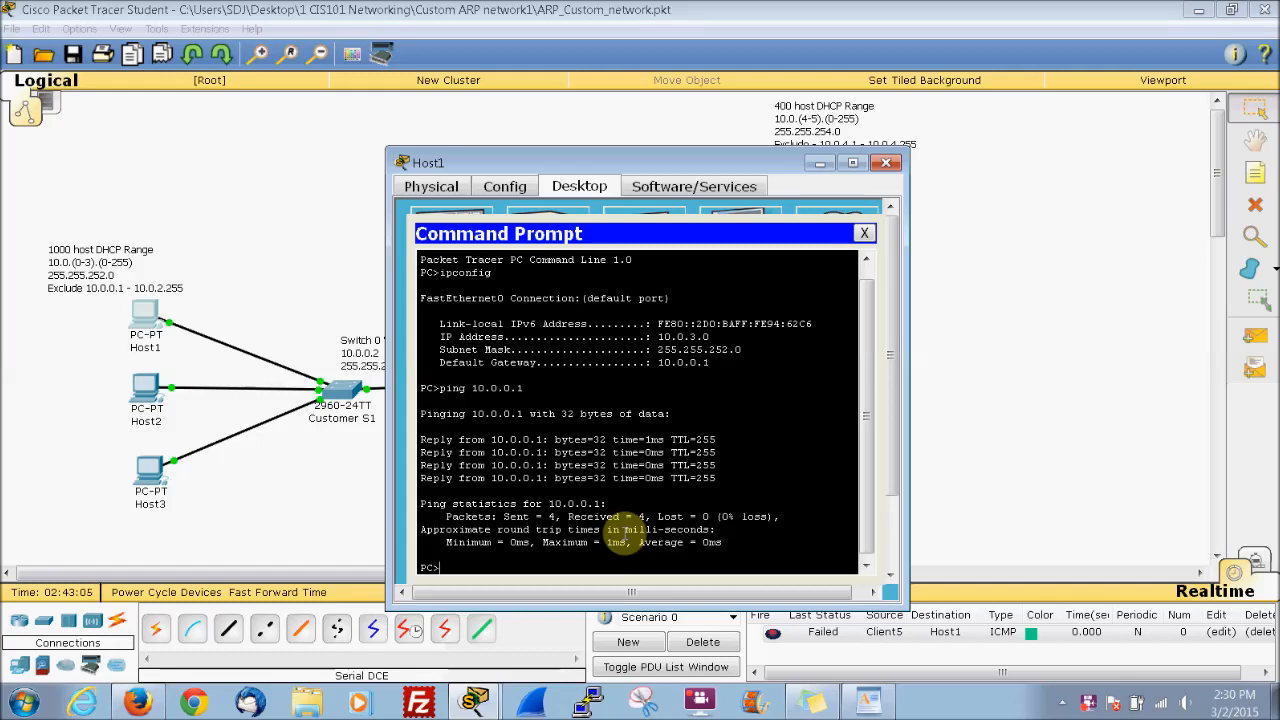
left_click(885, 163)
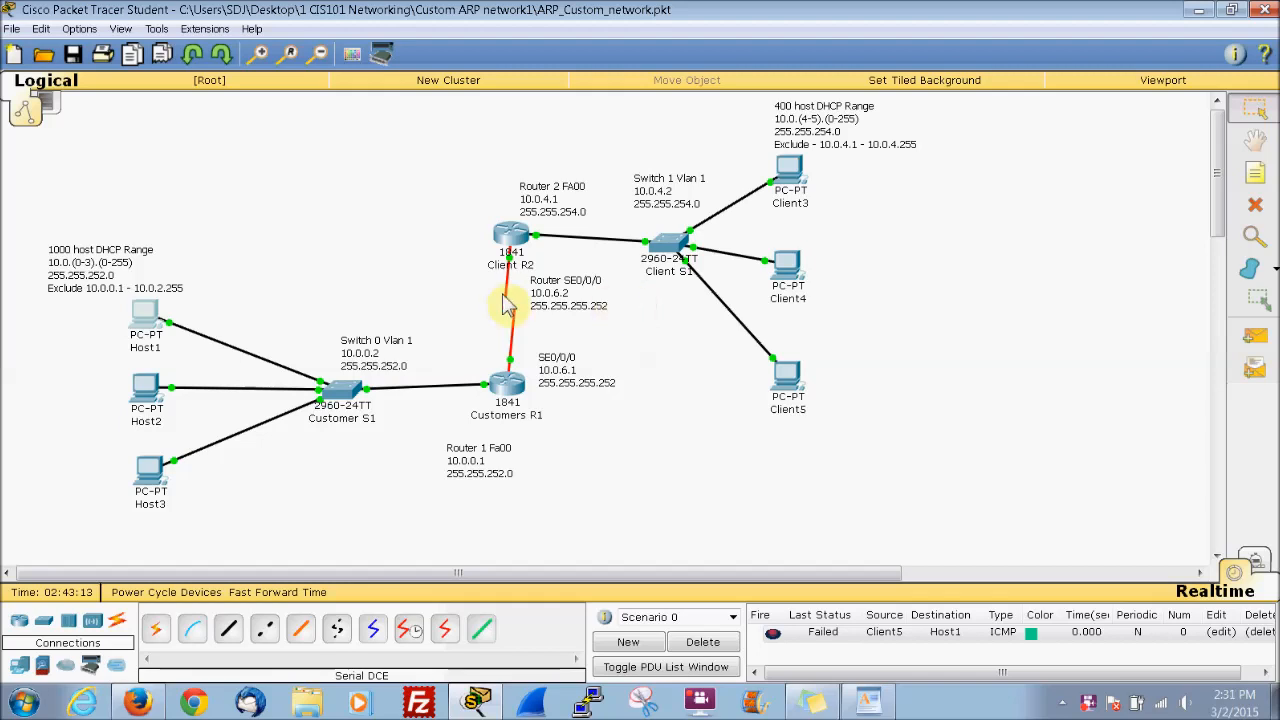
Enter privileged mode on the Customer S1 switch, run show arp, and move its window clear of the host side
left_click(354, 392)
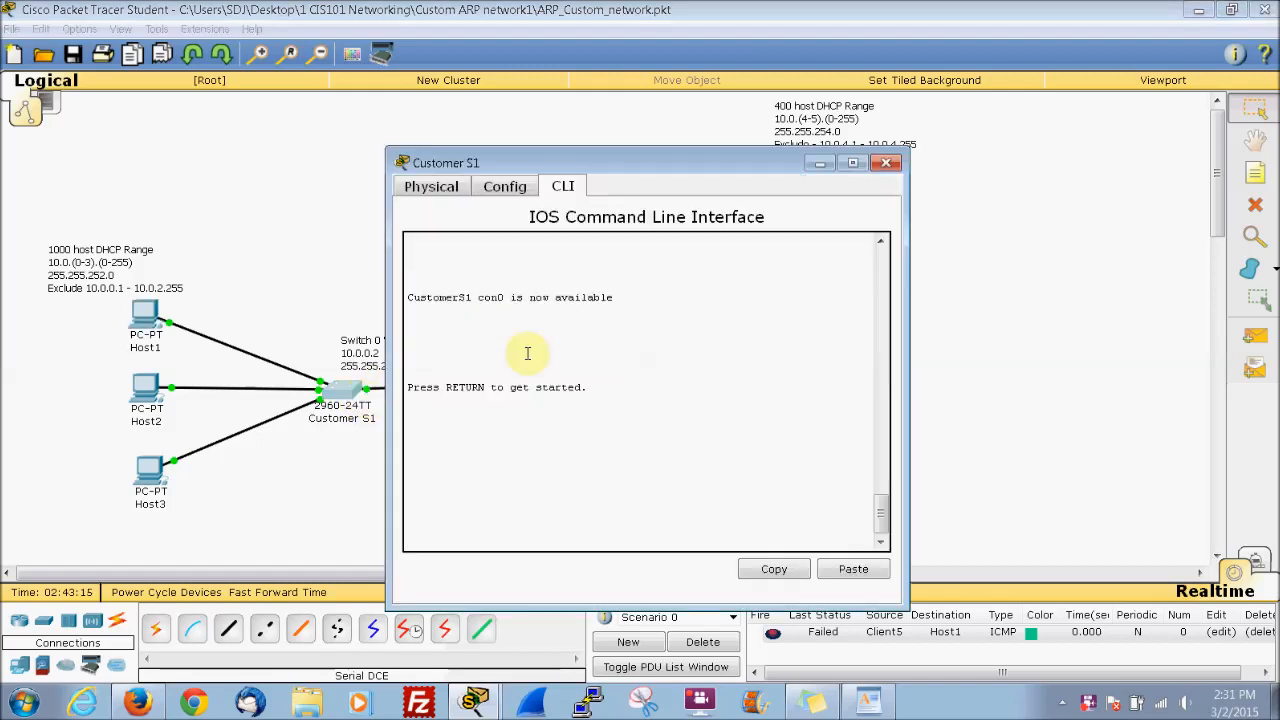
key("Return")
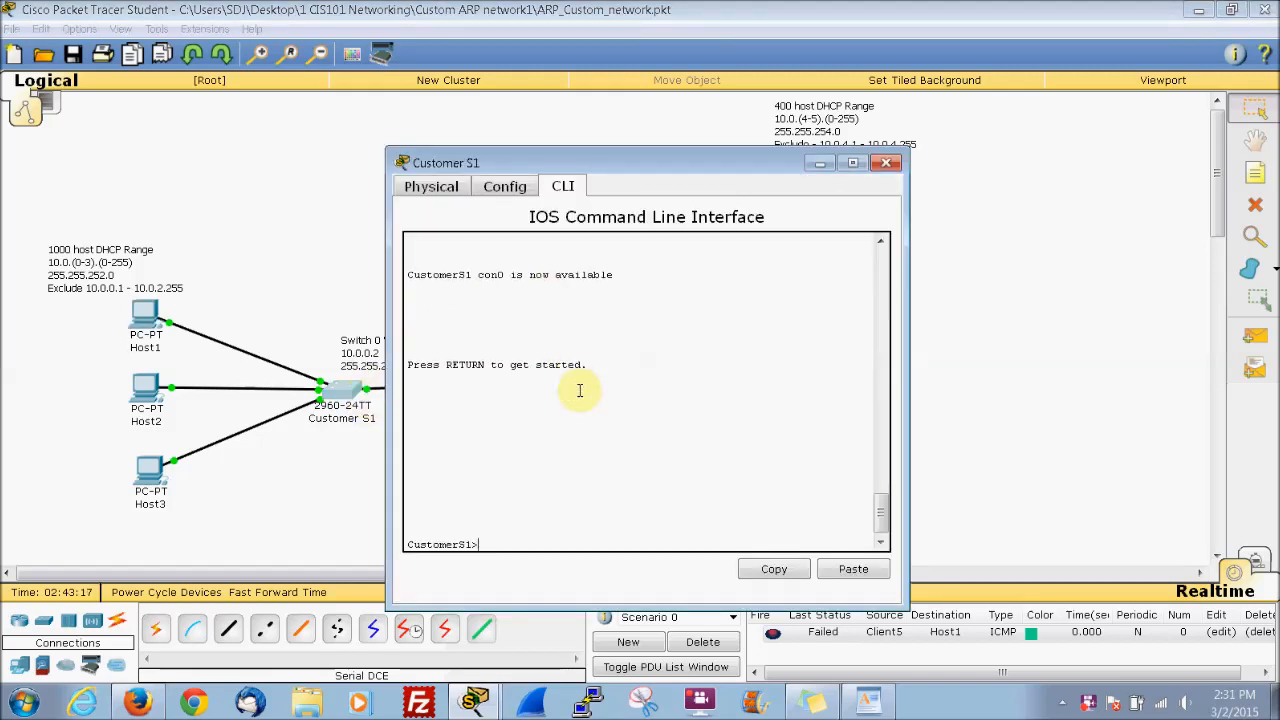
type("en")
key("Return")
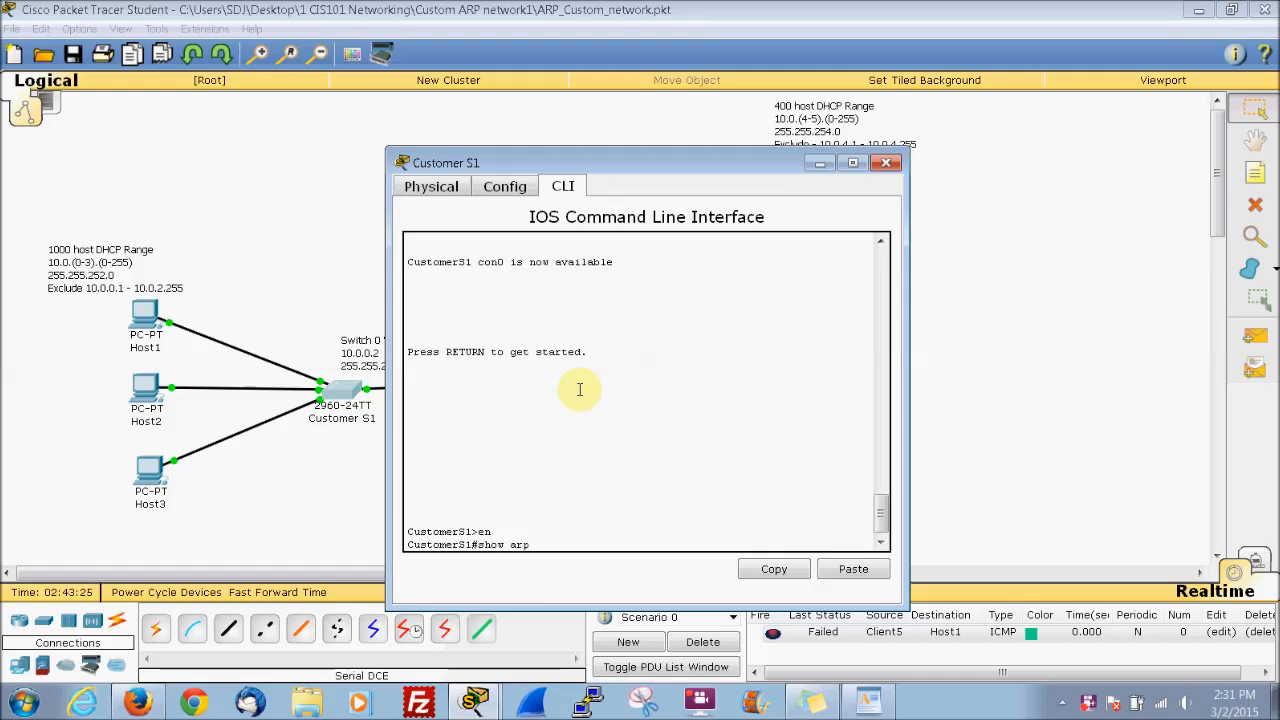
key("Return")
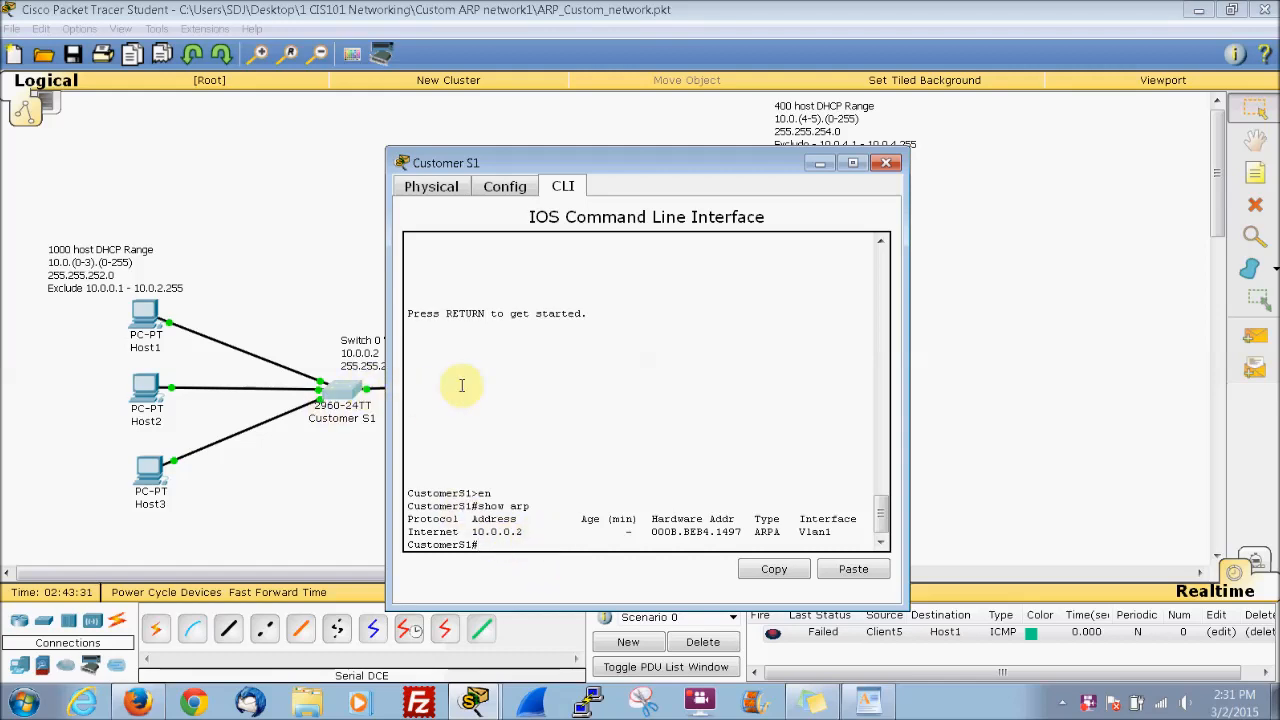
left_click_drag(764, 163, 954, 56)
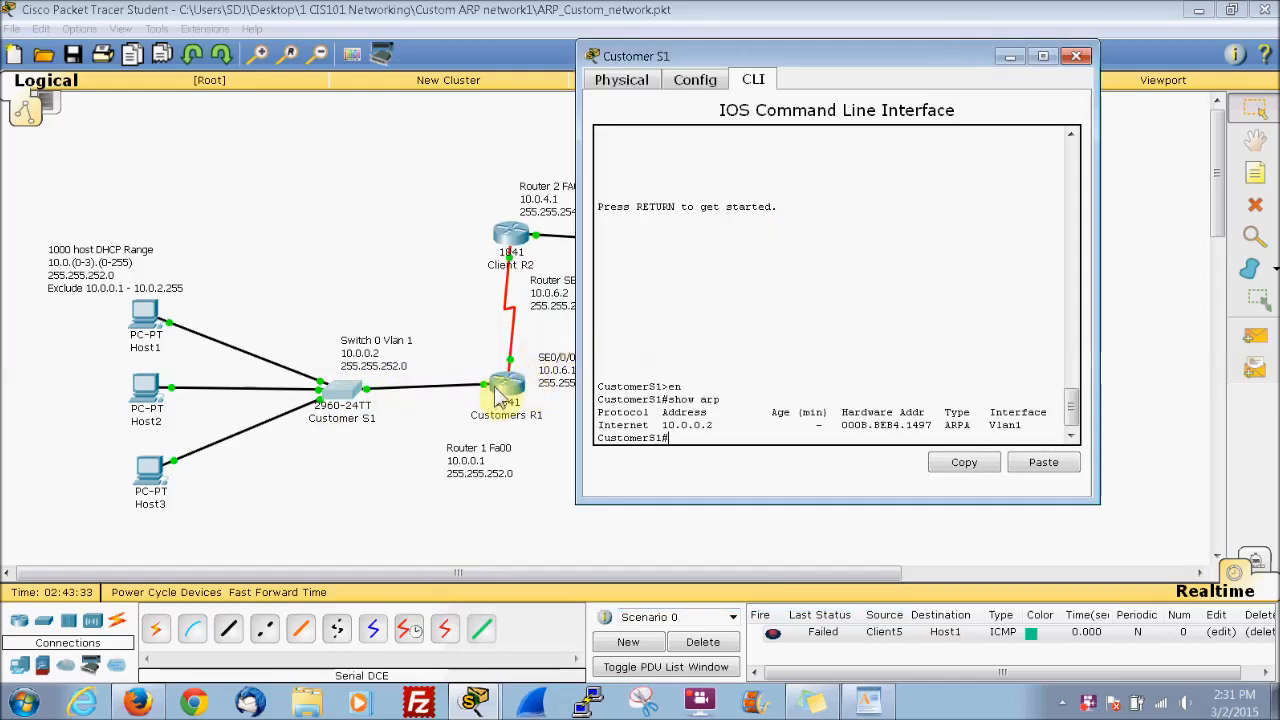
Ping 10.0.0.1 from Host2's Command Prompt, moving its window clear of the host side of the topology
left_click(145, 390)
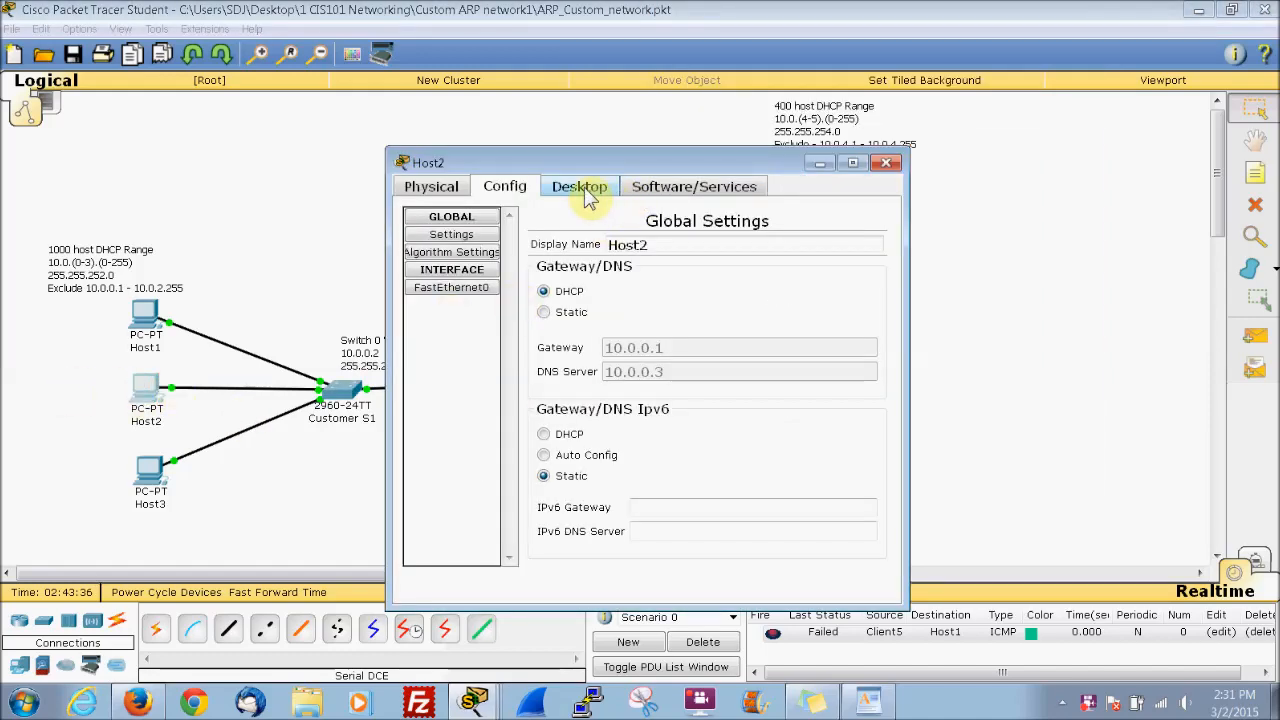
left_click(578, 188)
left_click(729, 258)
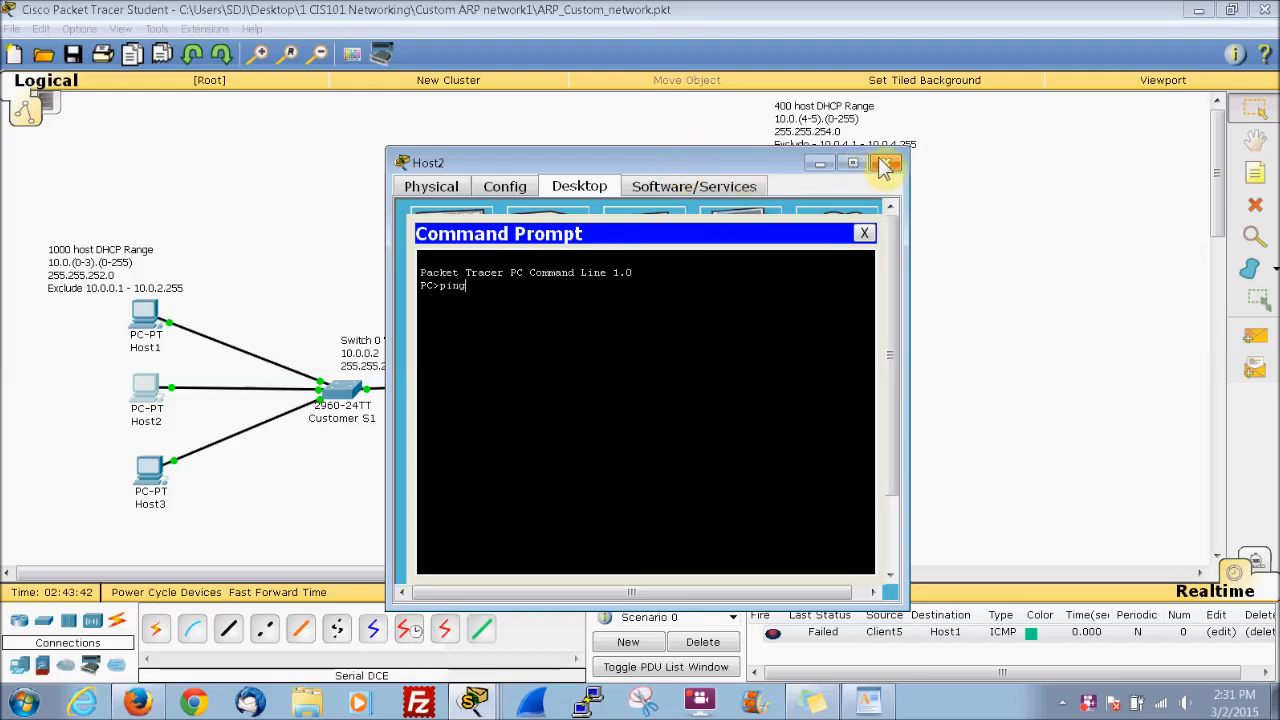
left_click_drag(676, 167, 920, 165)
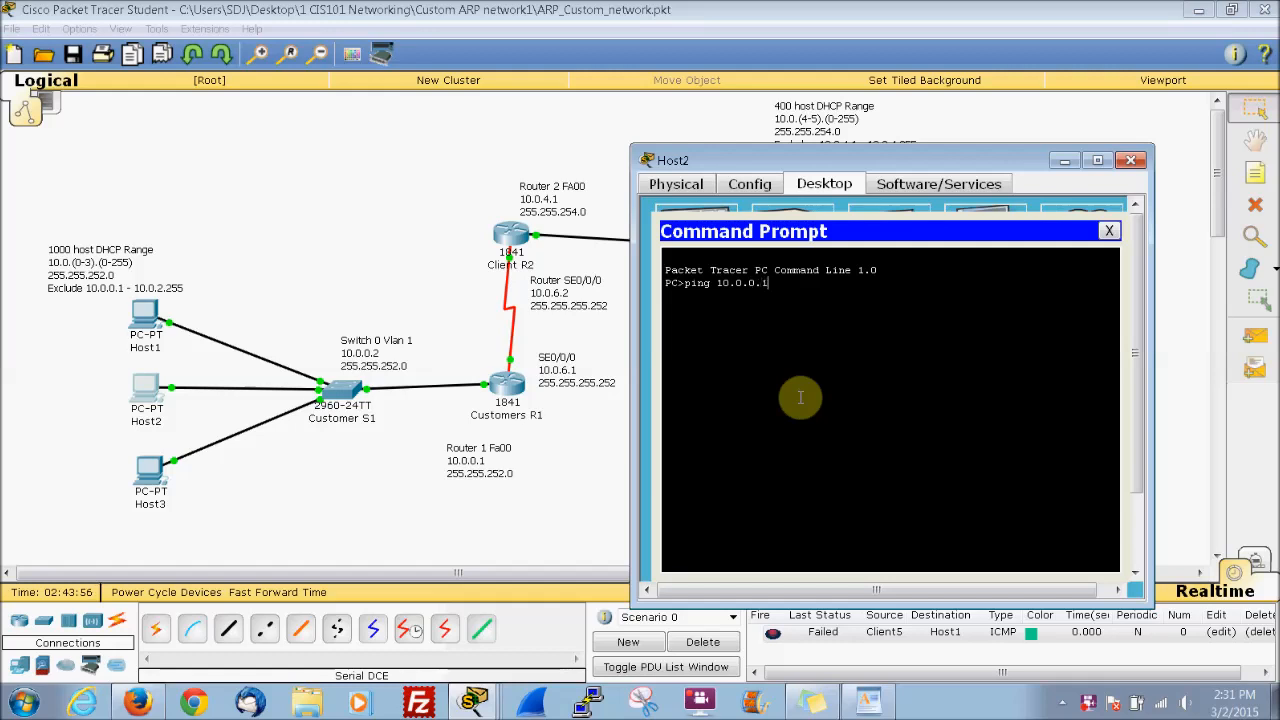
key("Return")
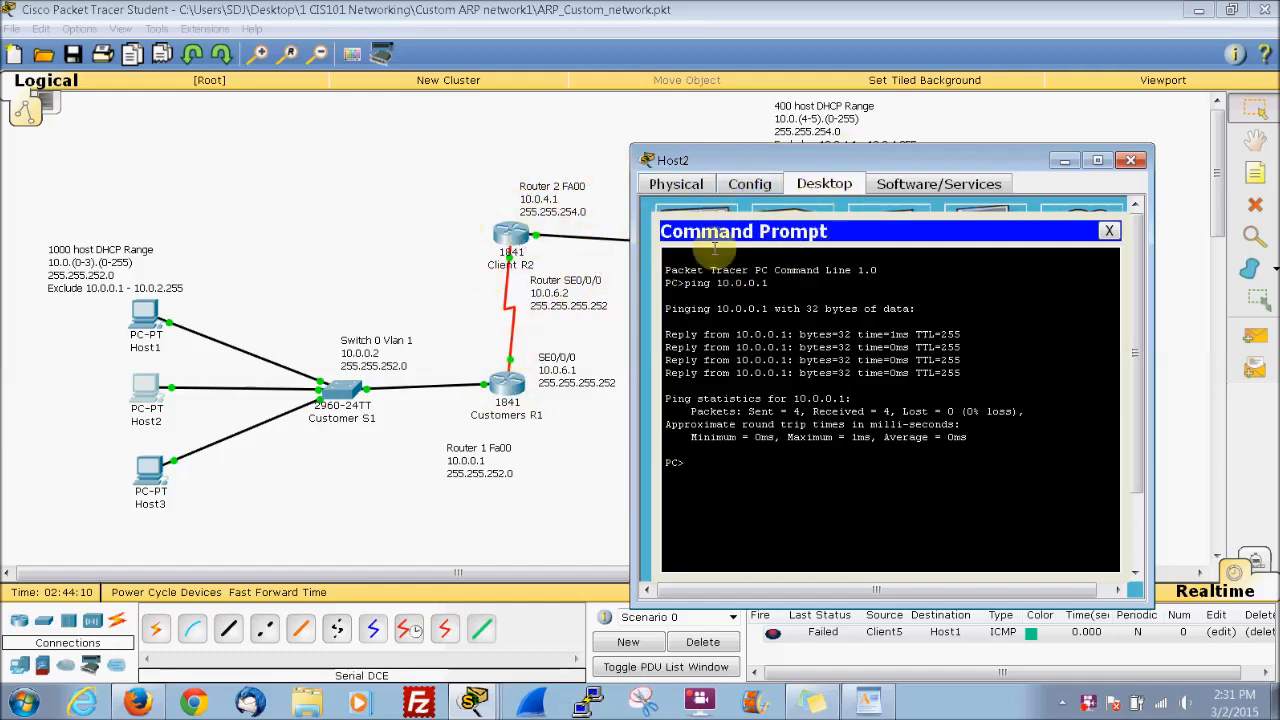
left_click_drag(870, 154, 868, 297)
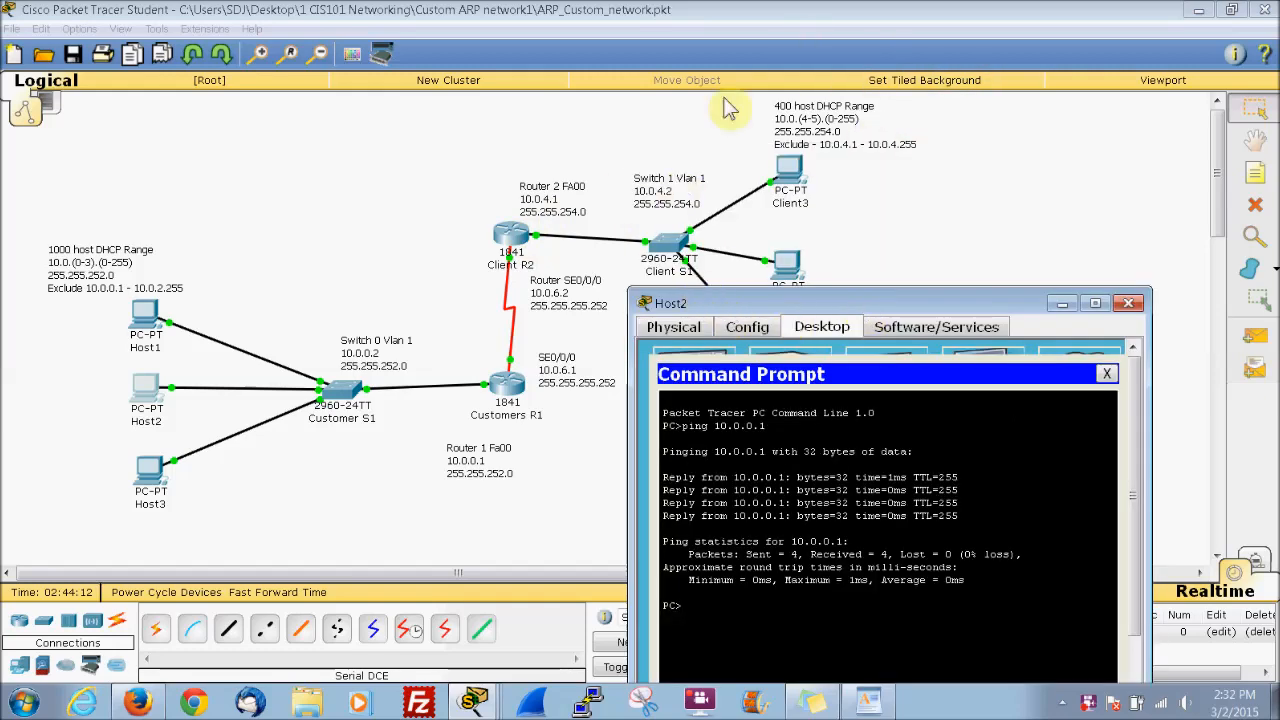
left_click_drag(790, 288, 772, 120)
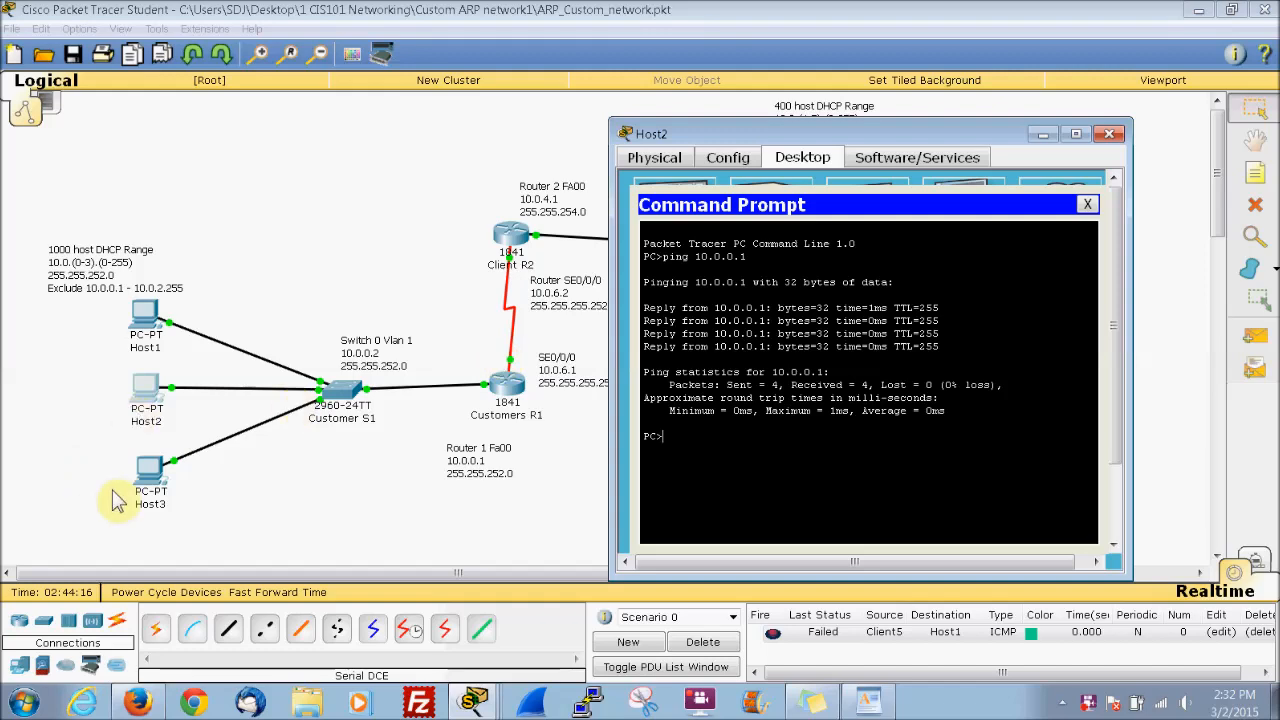
Ping 10.0.0.1 from Host3's Command Prompt and close Host3's window
left_click(149, 470)
left_click(650, 186)
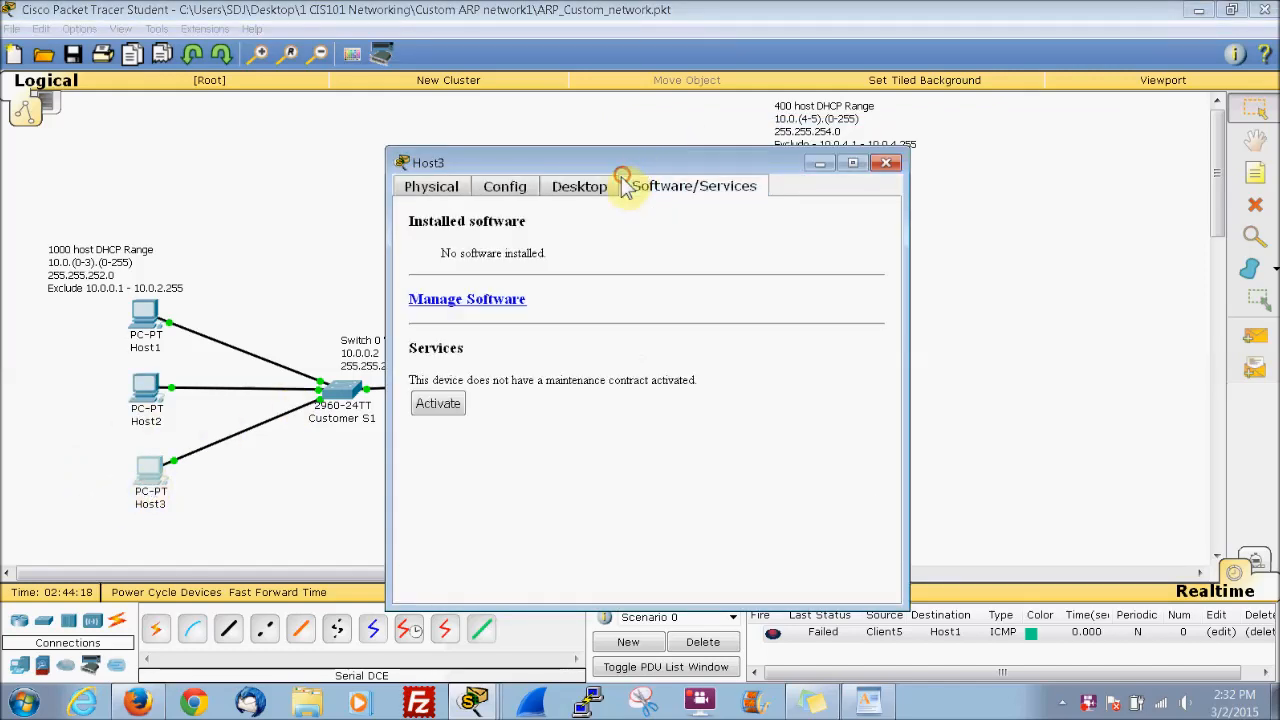
left_click(590, 186)
left_click(738, 258)
type("ping 10.0.0")
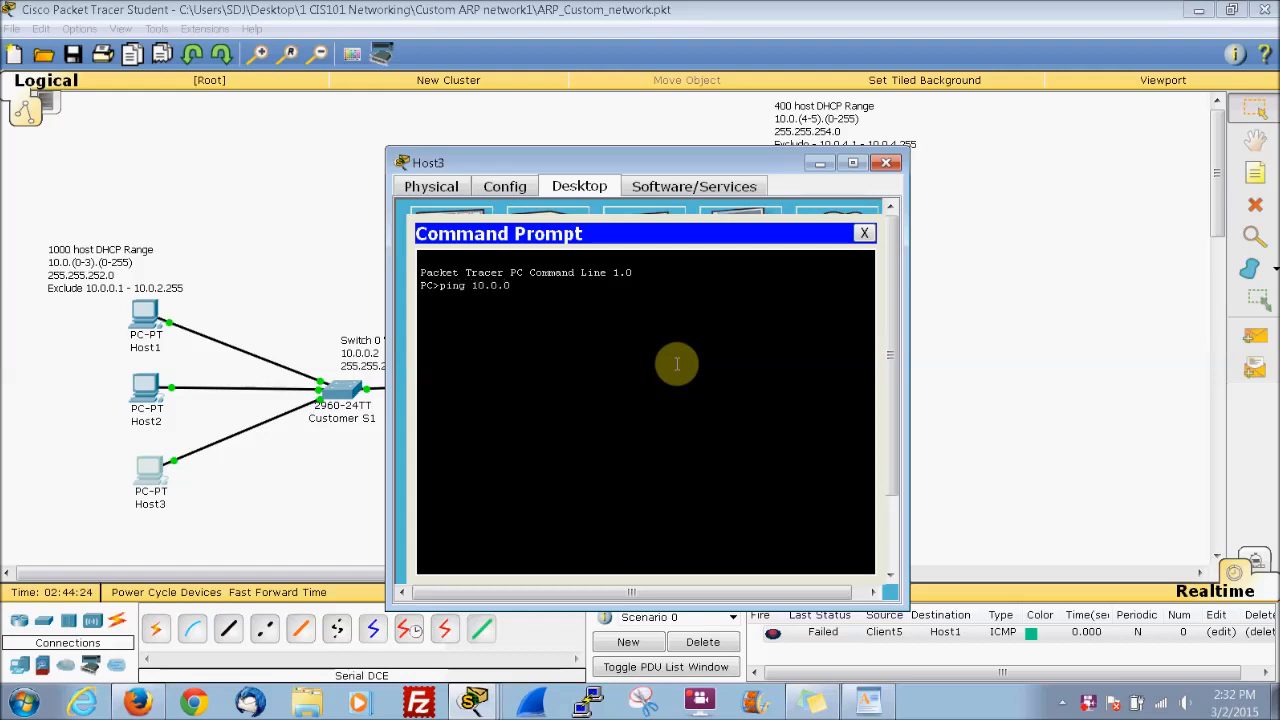
type(".1")
key("Return")
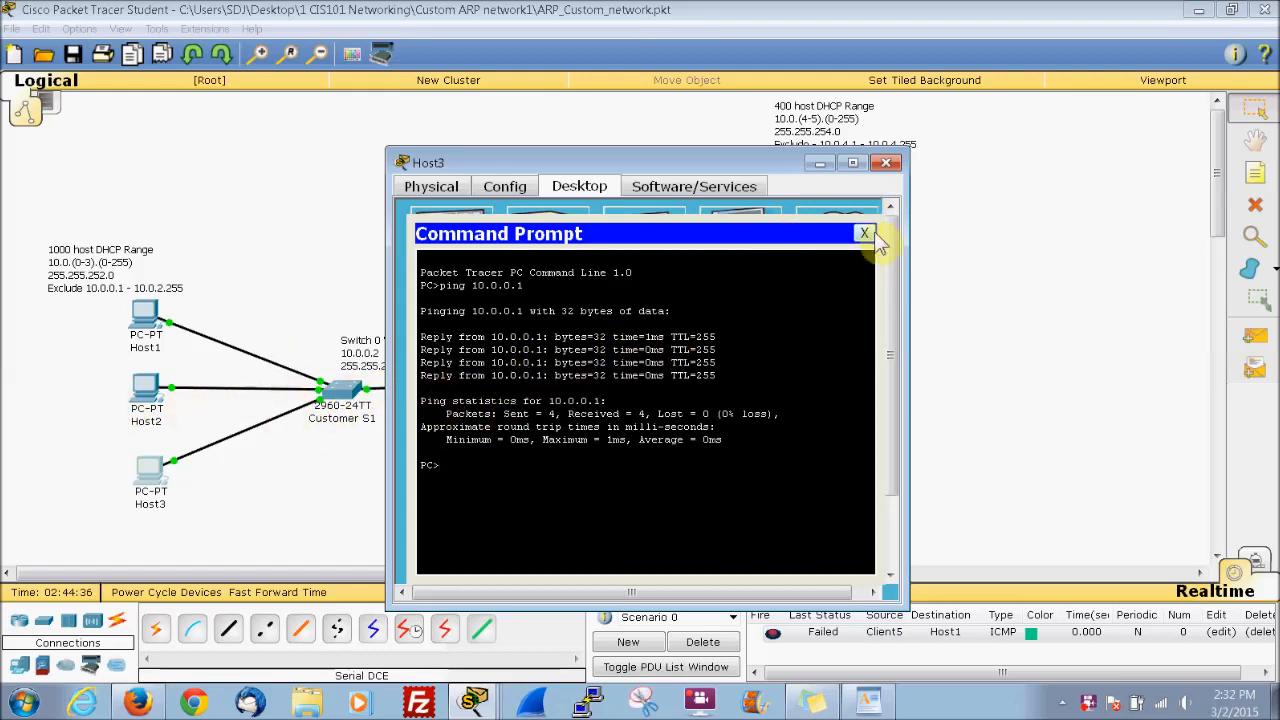
left_click(886, 163)
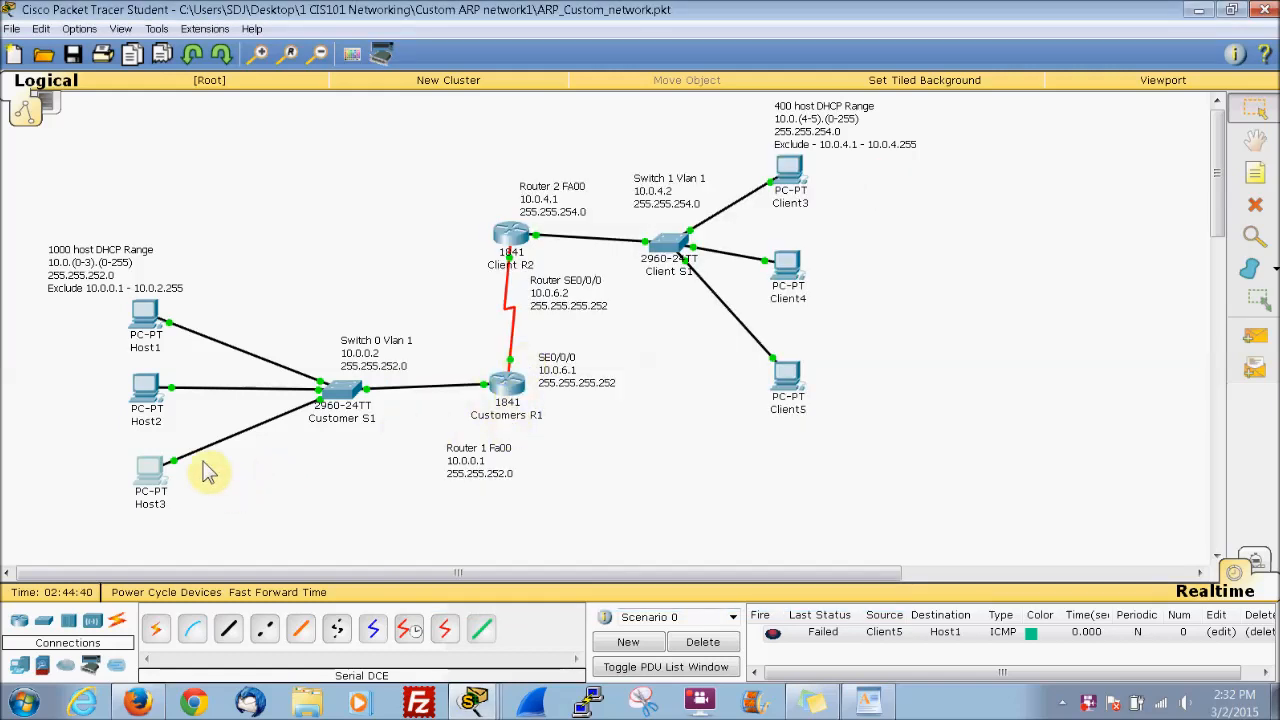
Run show arp again in the Customer S1 switch's CLI and close its window
left_click(340, 405)
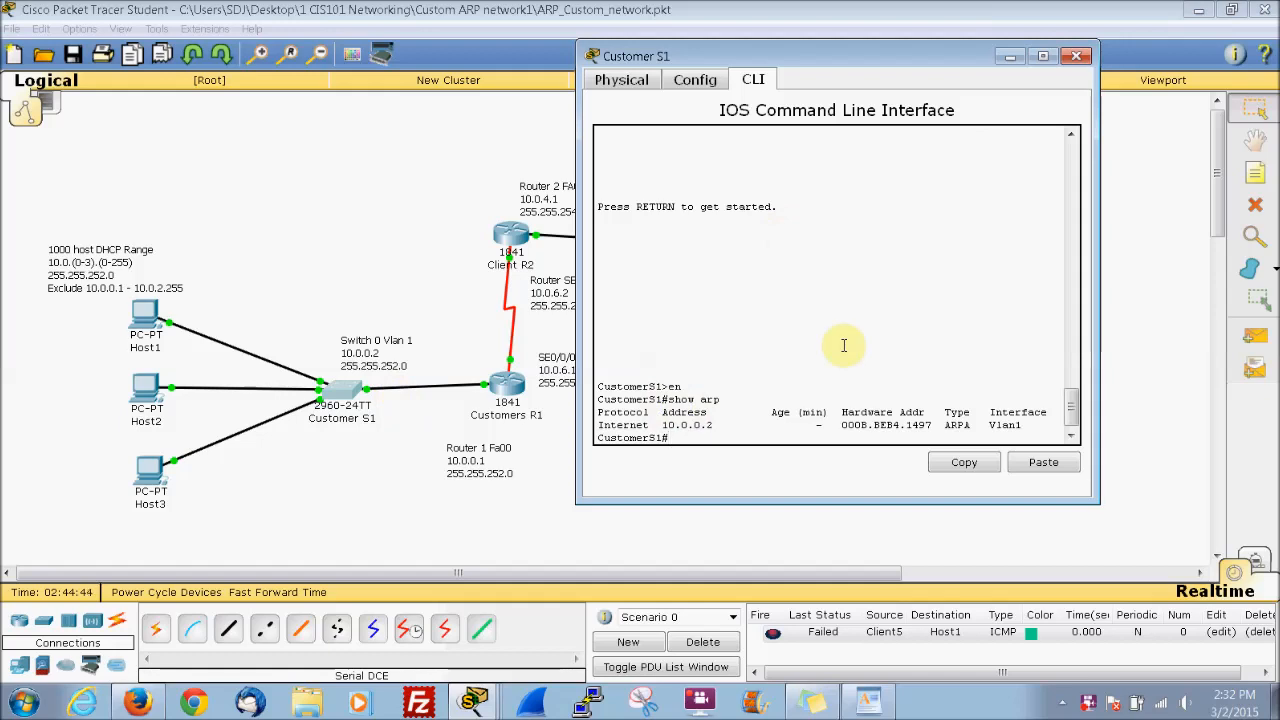
key("Return")
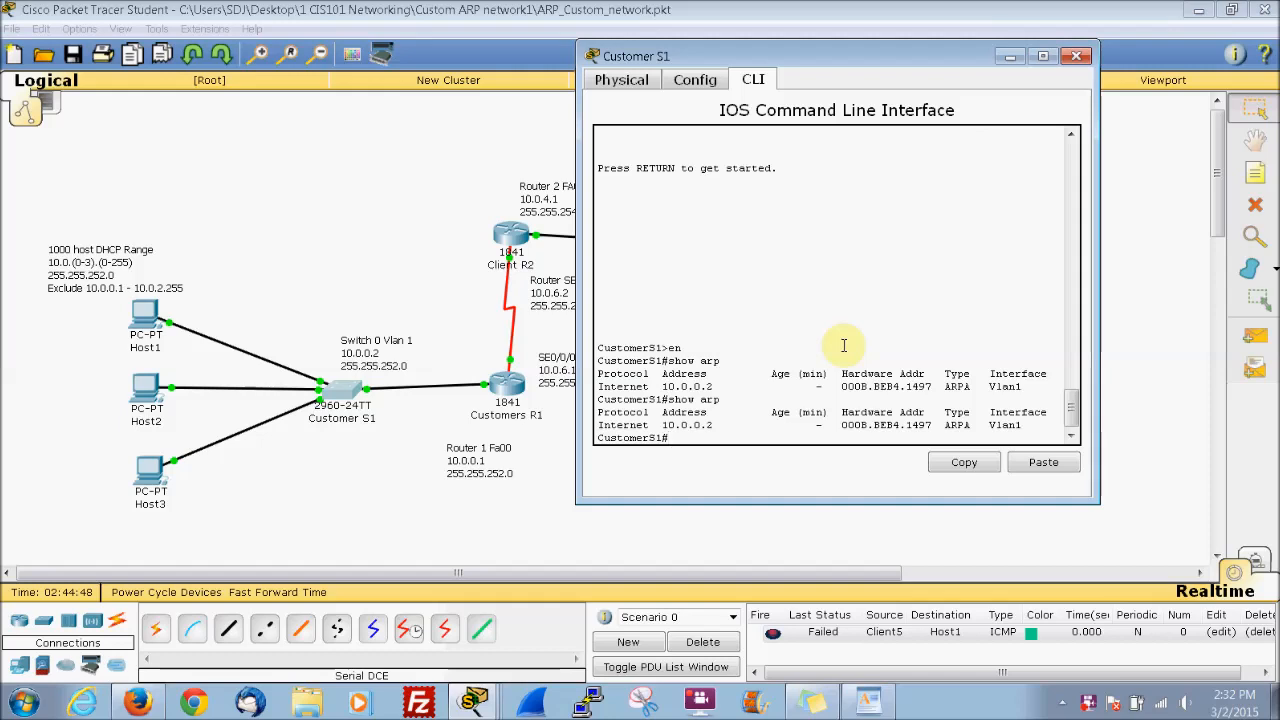
left_click(1086, 57)
Reopen Customer S1's CLI, try the end command, and rerun show arp
left_click(338, 395)
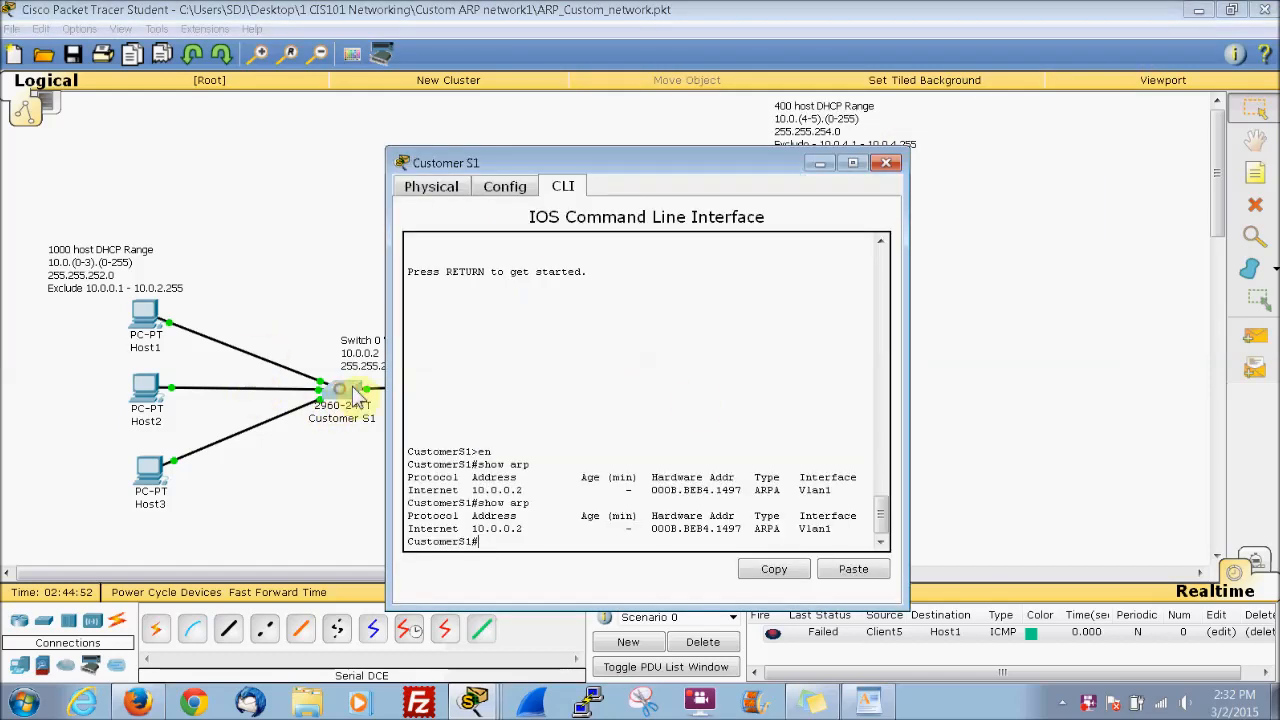
key("Return")
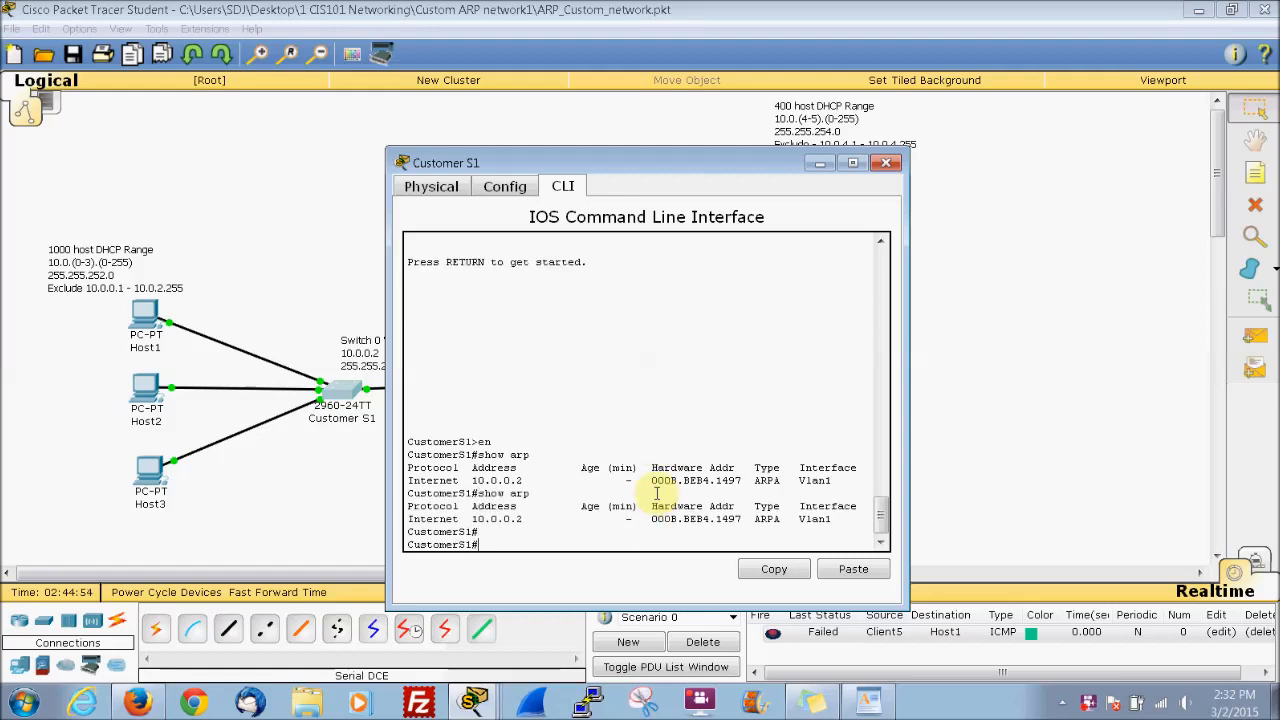
key("Return")
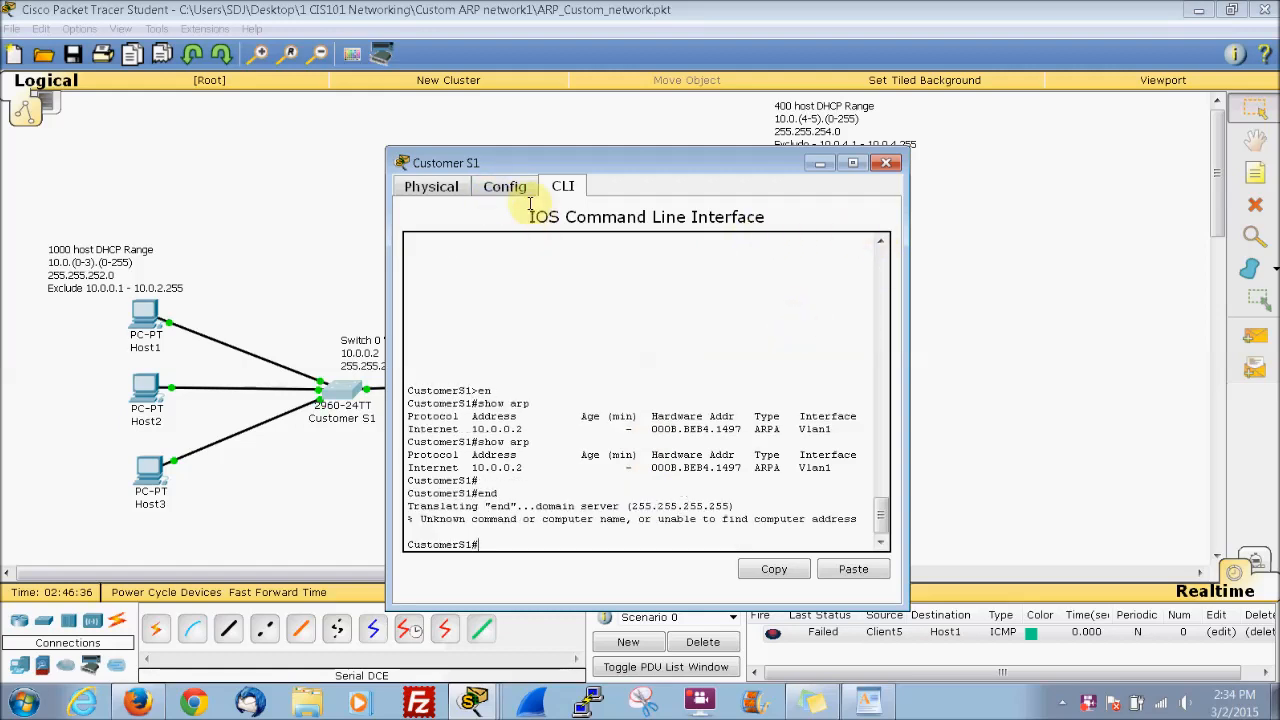
key("Return")
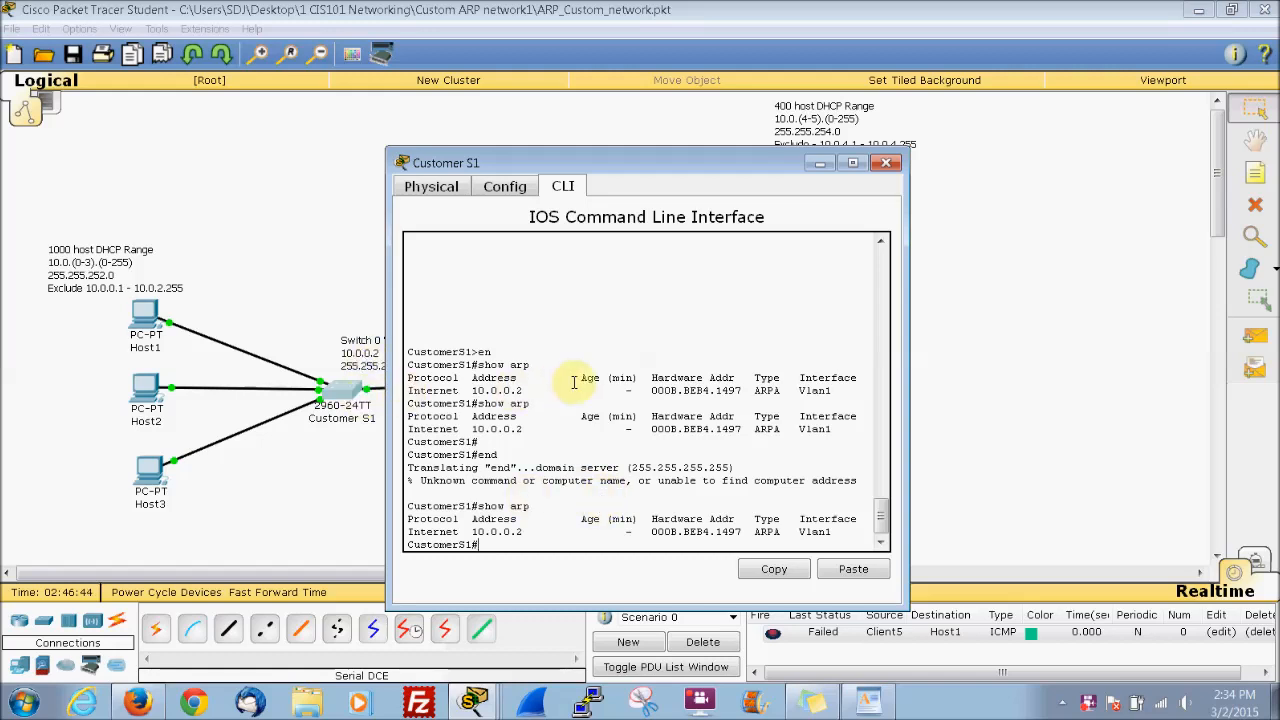
left_click(503, 188)
left_click(432, 192)
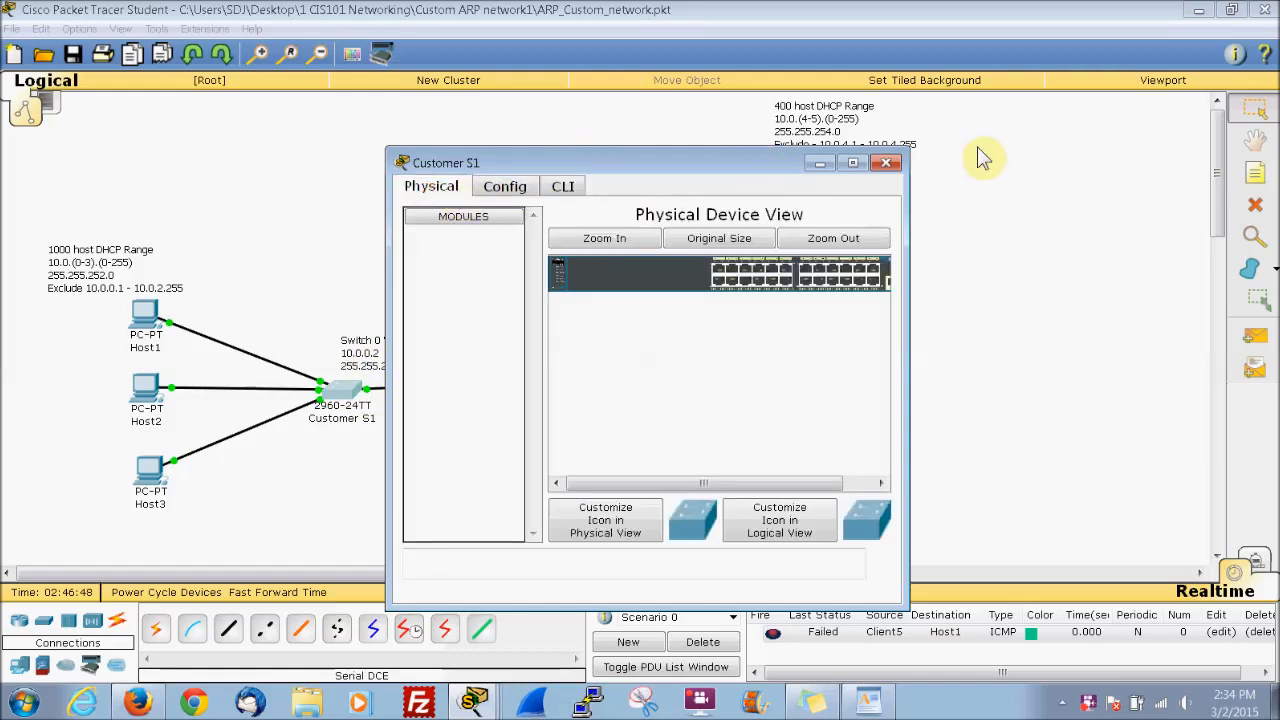
left_click(886, 163)
left_click(507, 386)
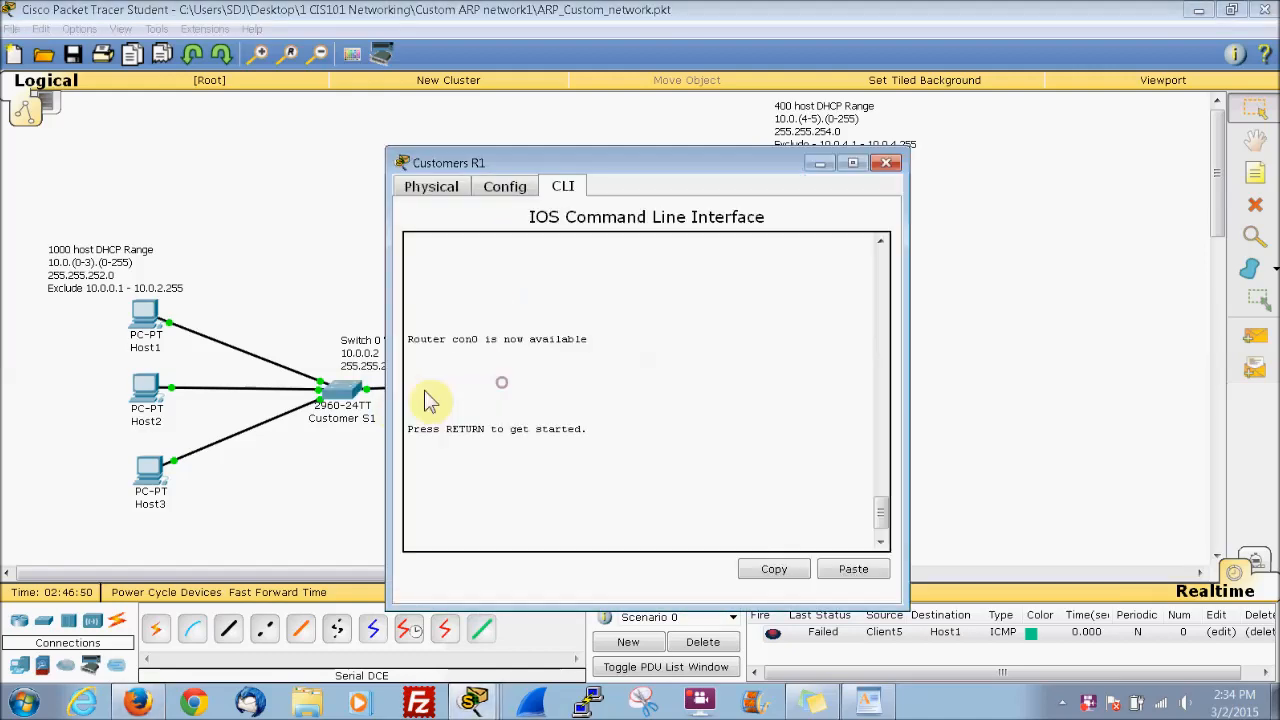
left_click(886, 163)
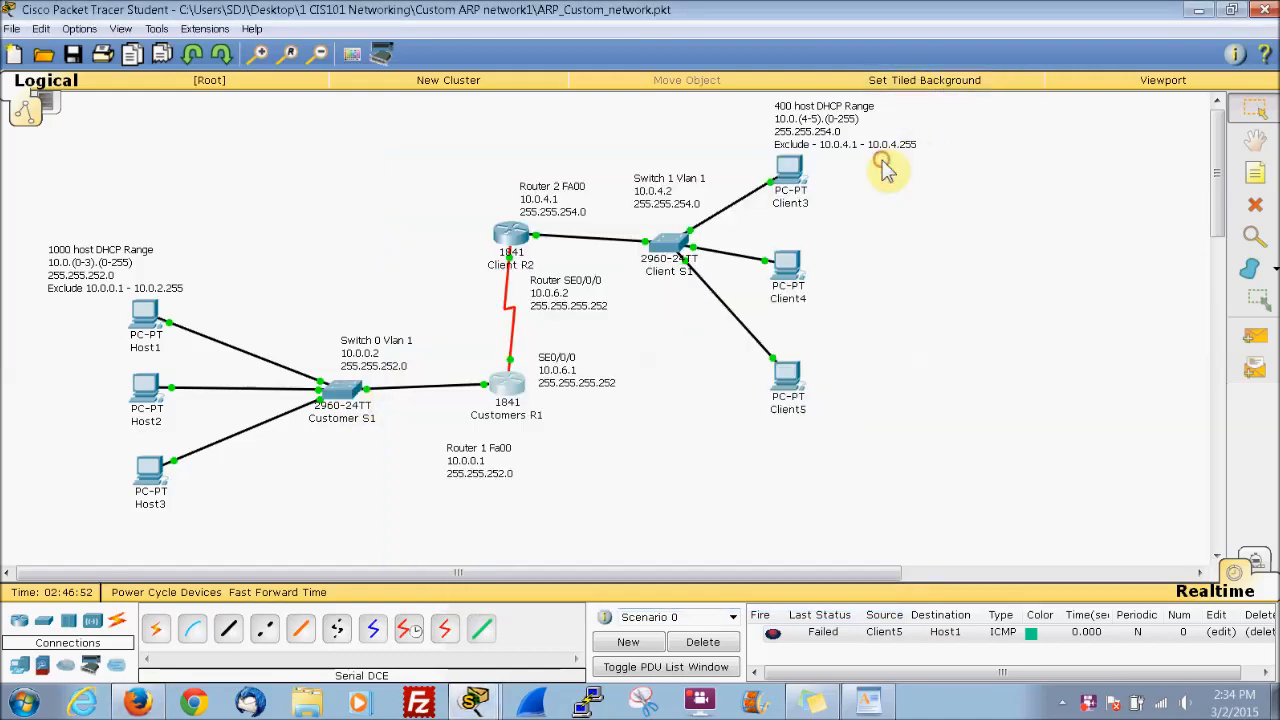
Return to Customer S1's CLI, exit the console session, and start a new one
left_click(355, 400)
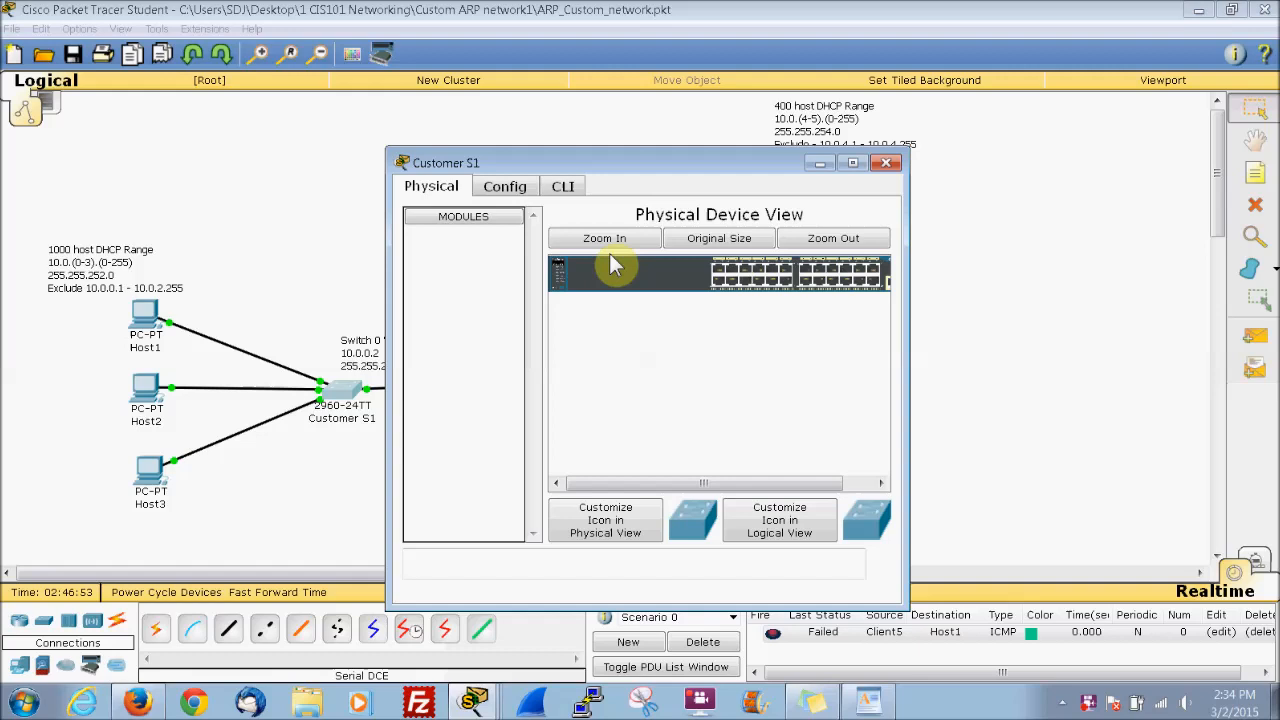
left_click(565, 188)
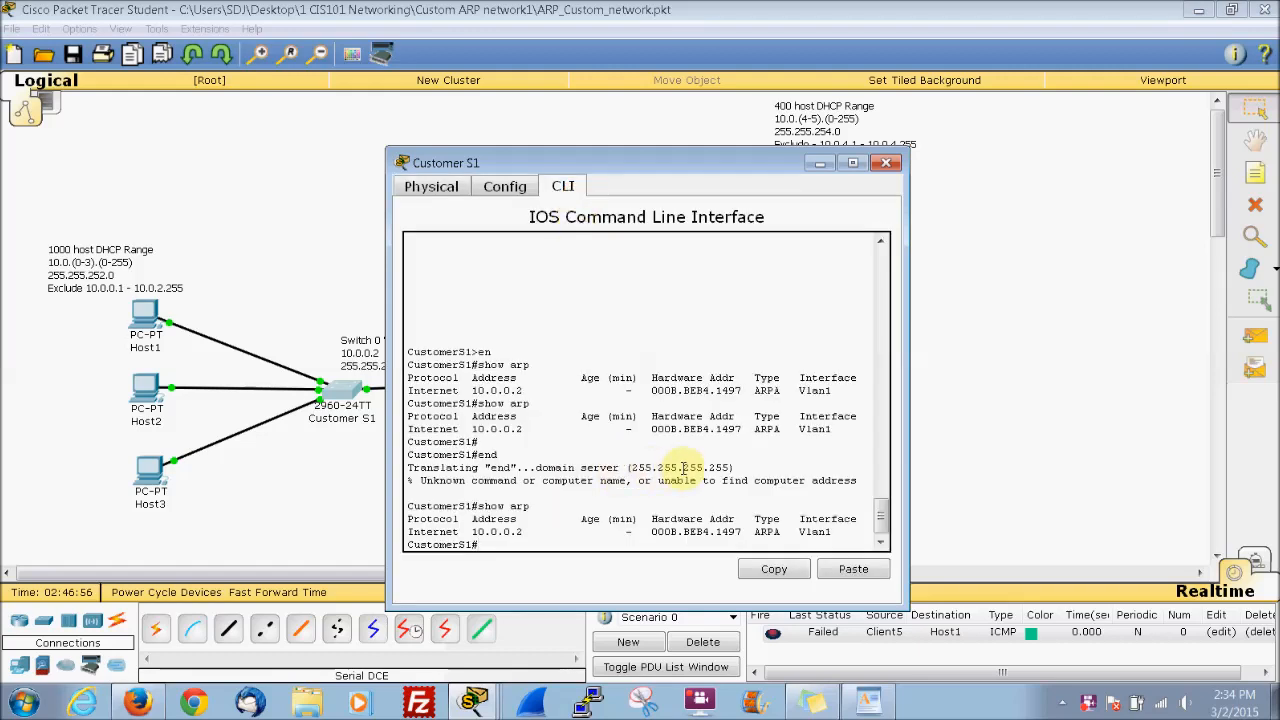
type("exi")
key("Return")
key("Return")
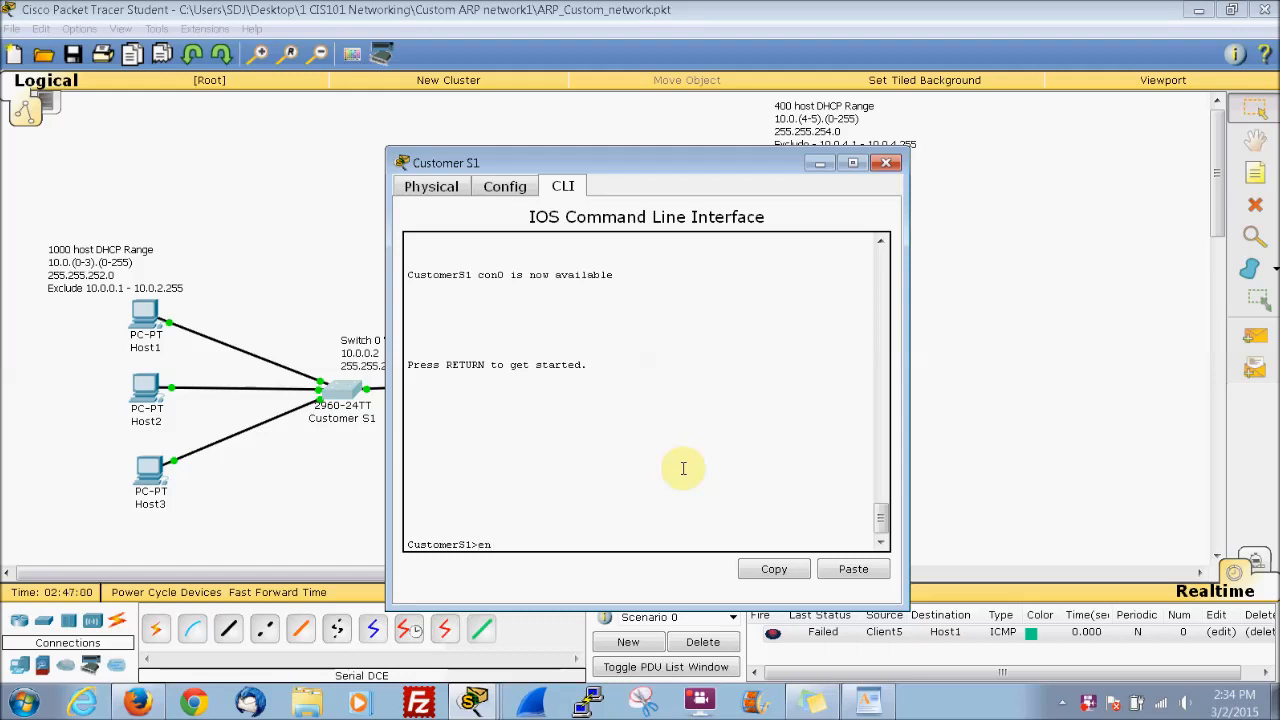
Enter privileged mode on Customer S1, run show arp, move its window off the host side, and close it
type("en")
key("Return")
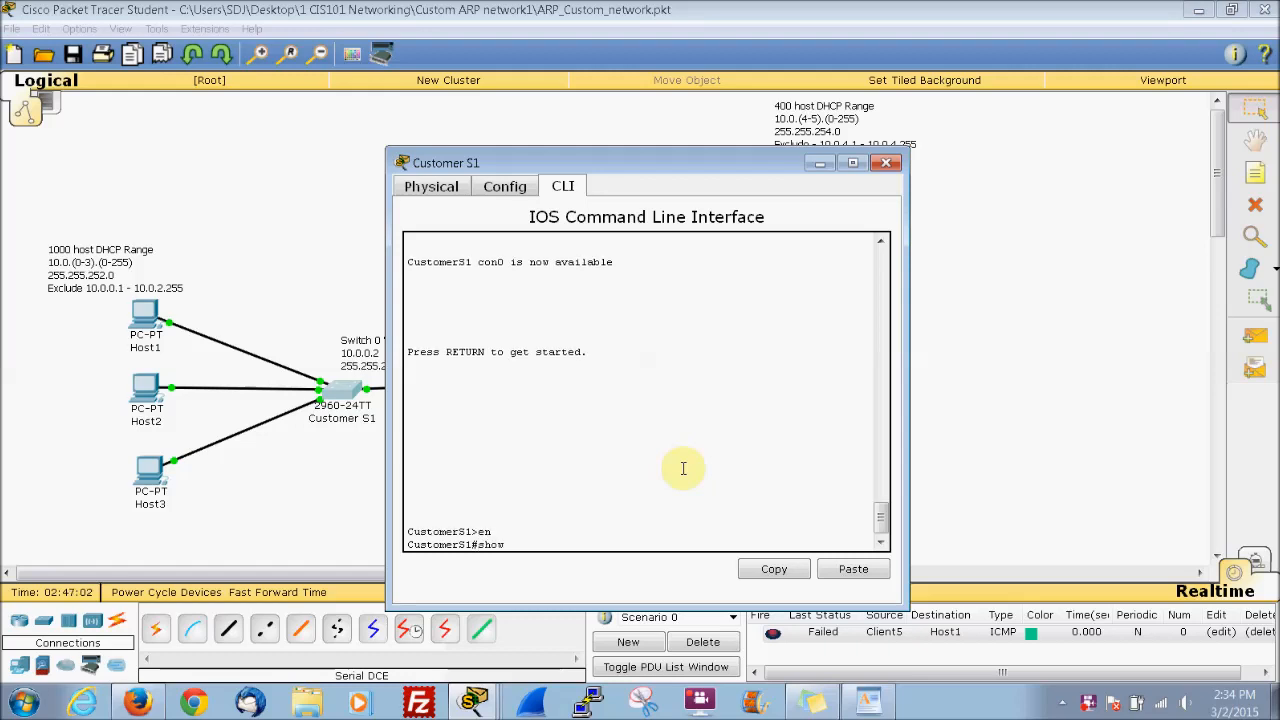
type("show arp")
key("Return")
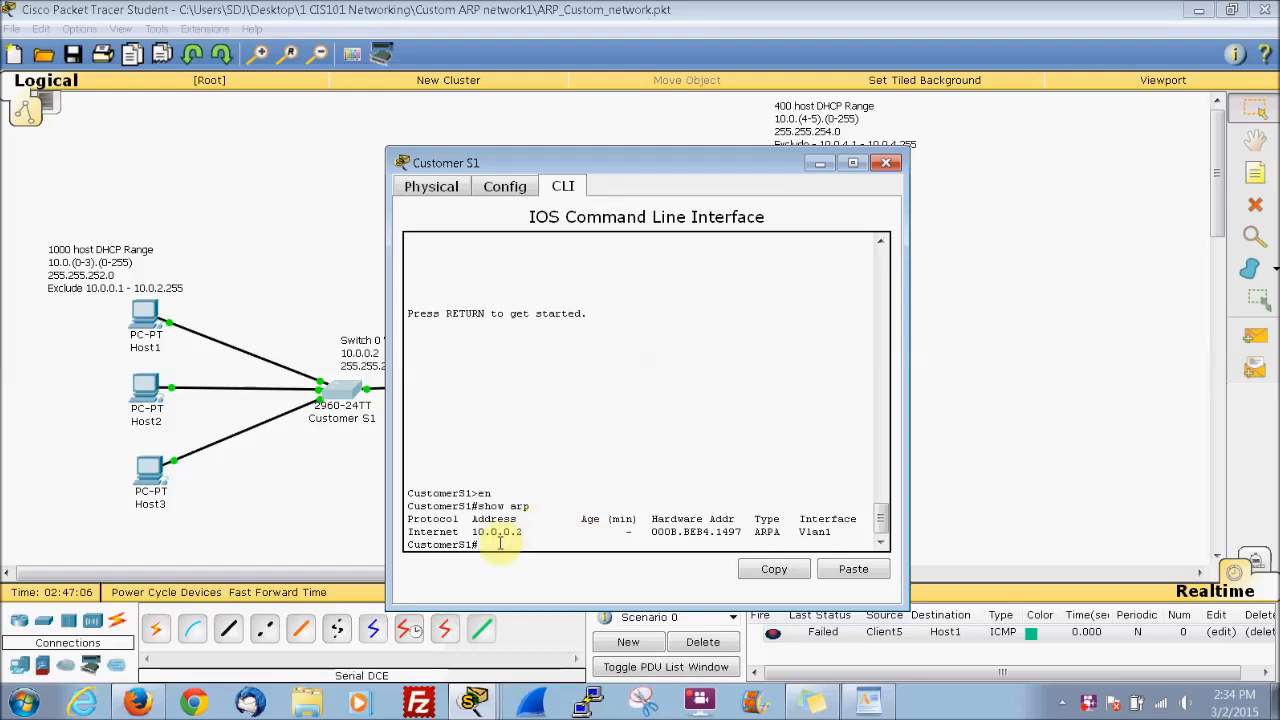
left_click_drag(588, 166, 860, 132)
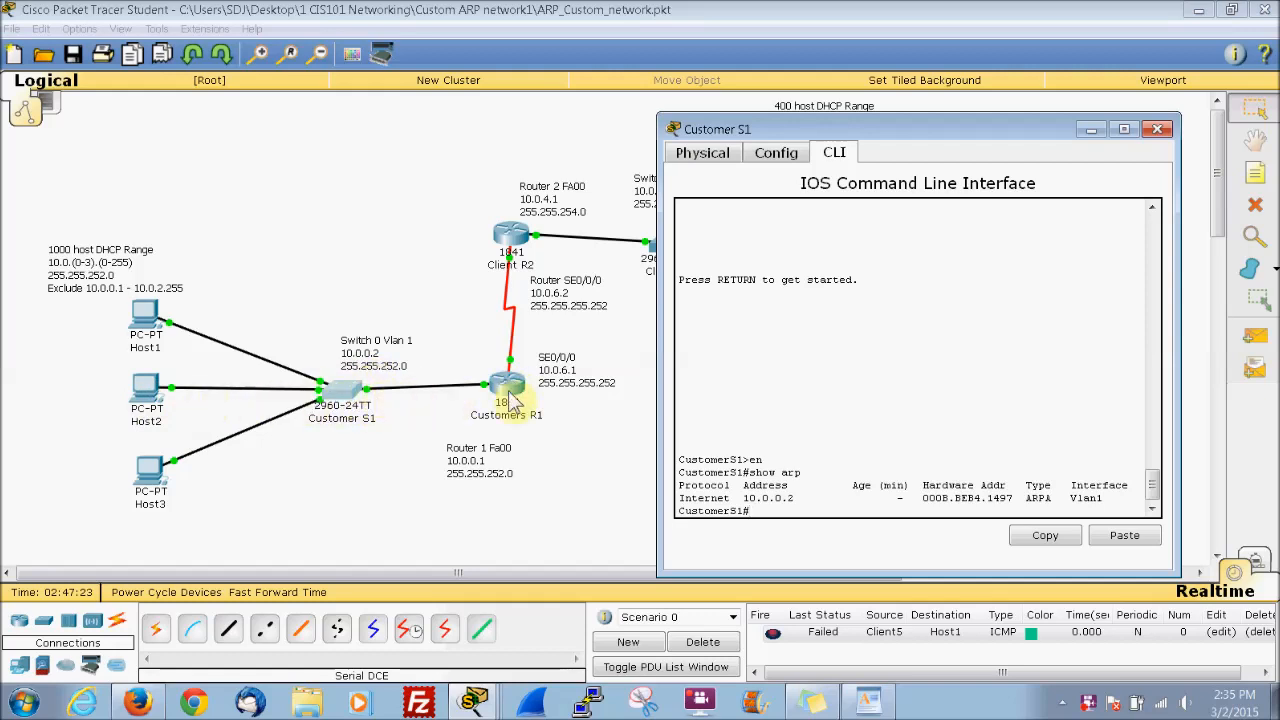
left_click(1157, 131)
Ping 10.0.4.1 from Client3's Command Prompt, moving its window clear of Client R2 and Client S1
left_click(789, 174)
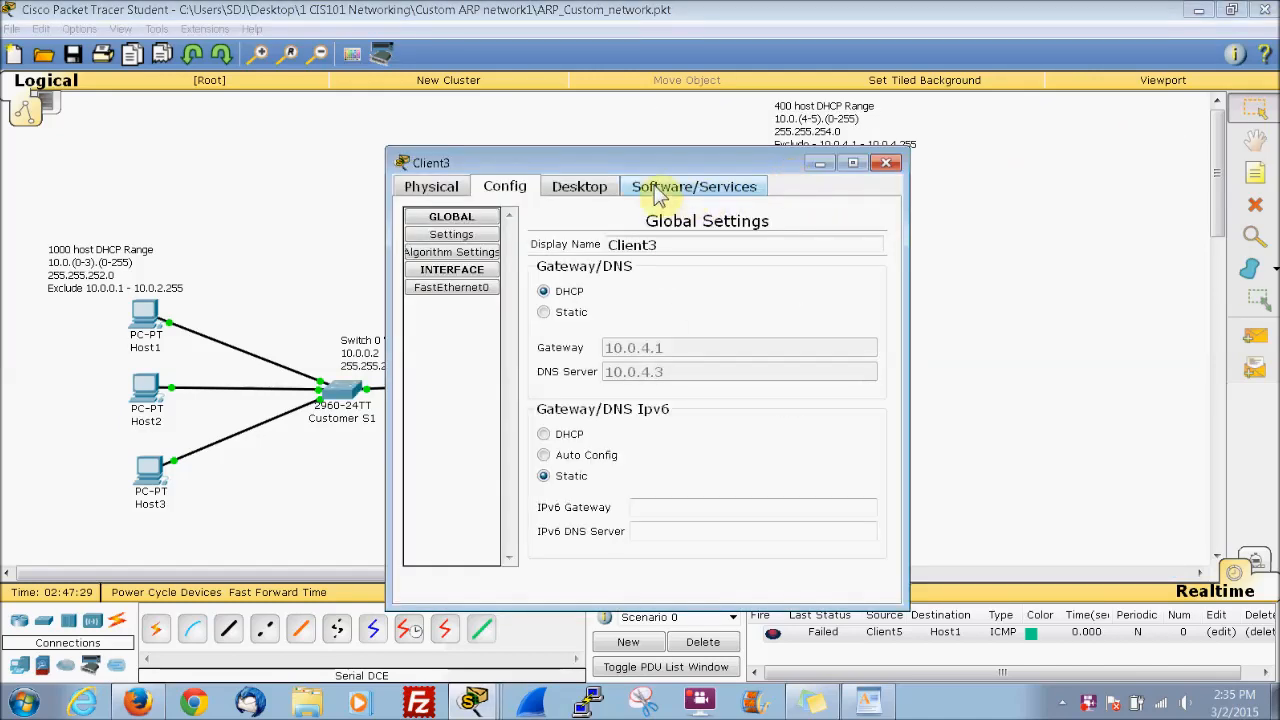
left_click(585, 190)
left_click(736, 245)
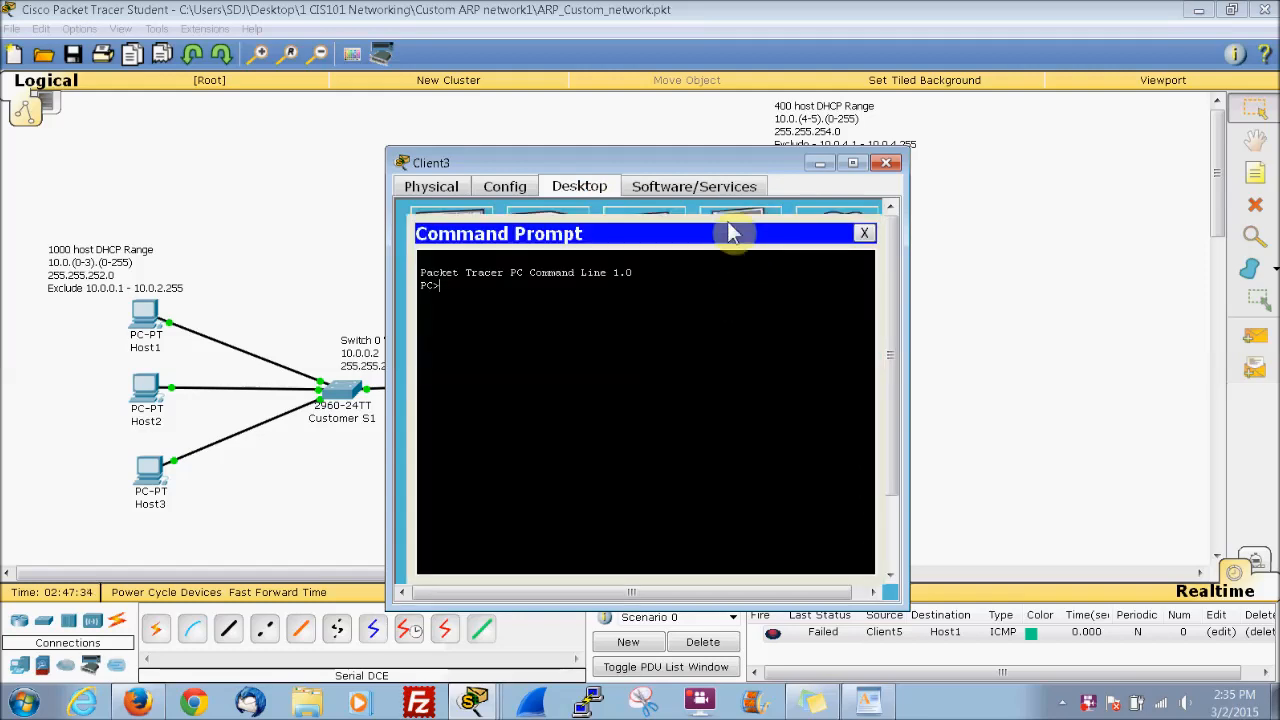
left_click_drag(701, 168, 1150, 200)
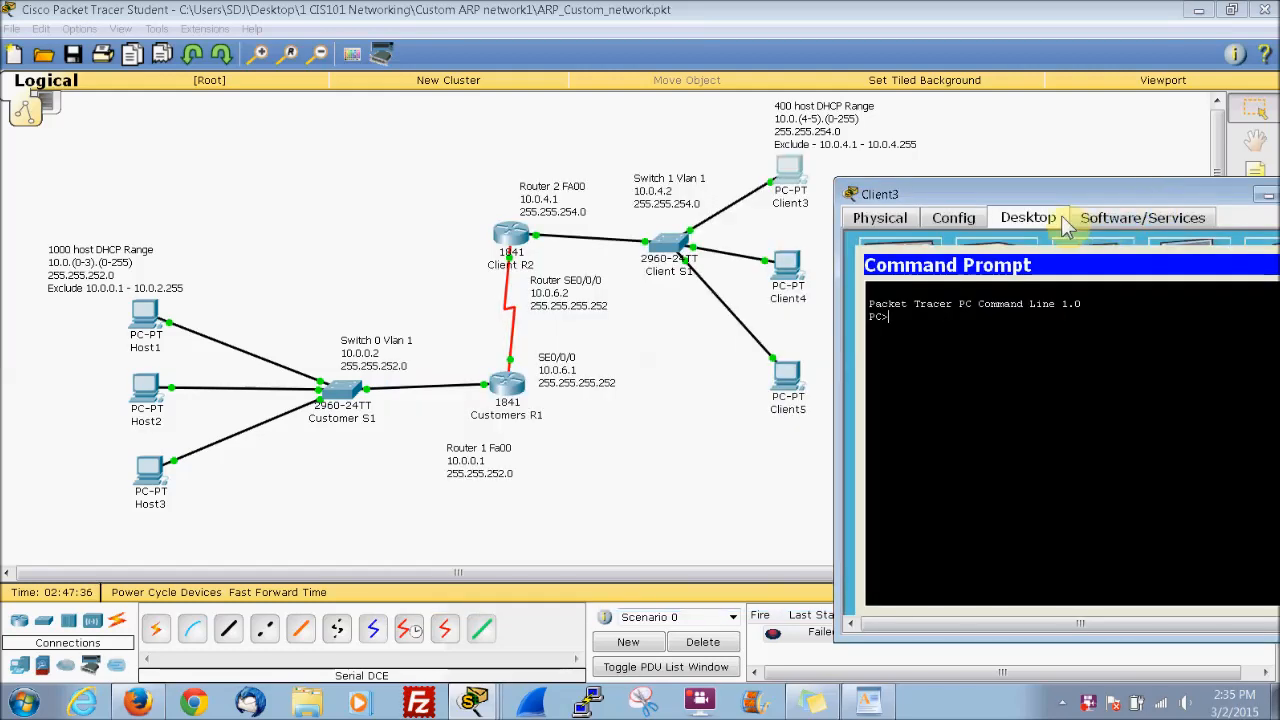
left_click_drag(1005, 38, 1005, 20)
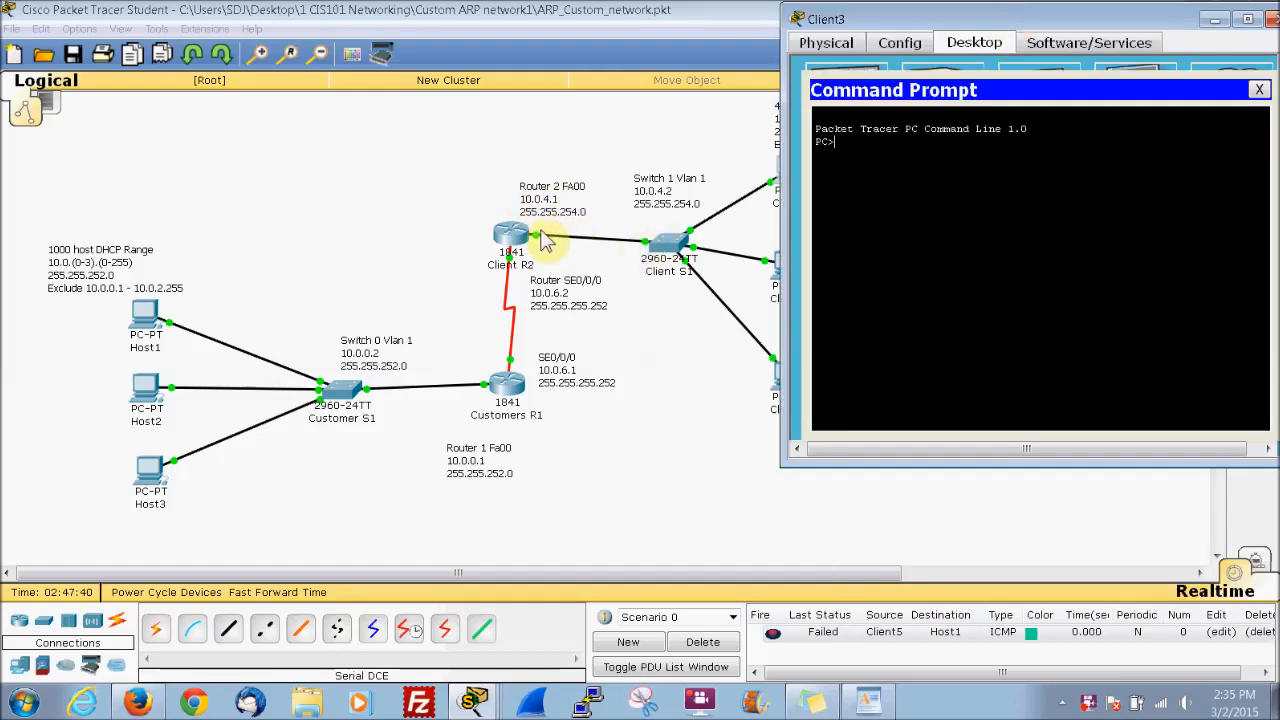
left_click(847, 228)
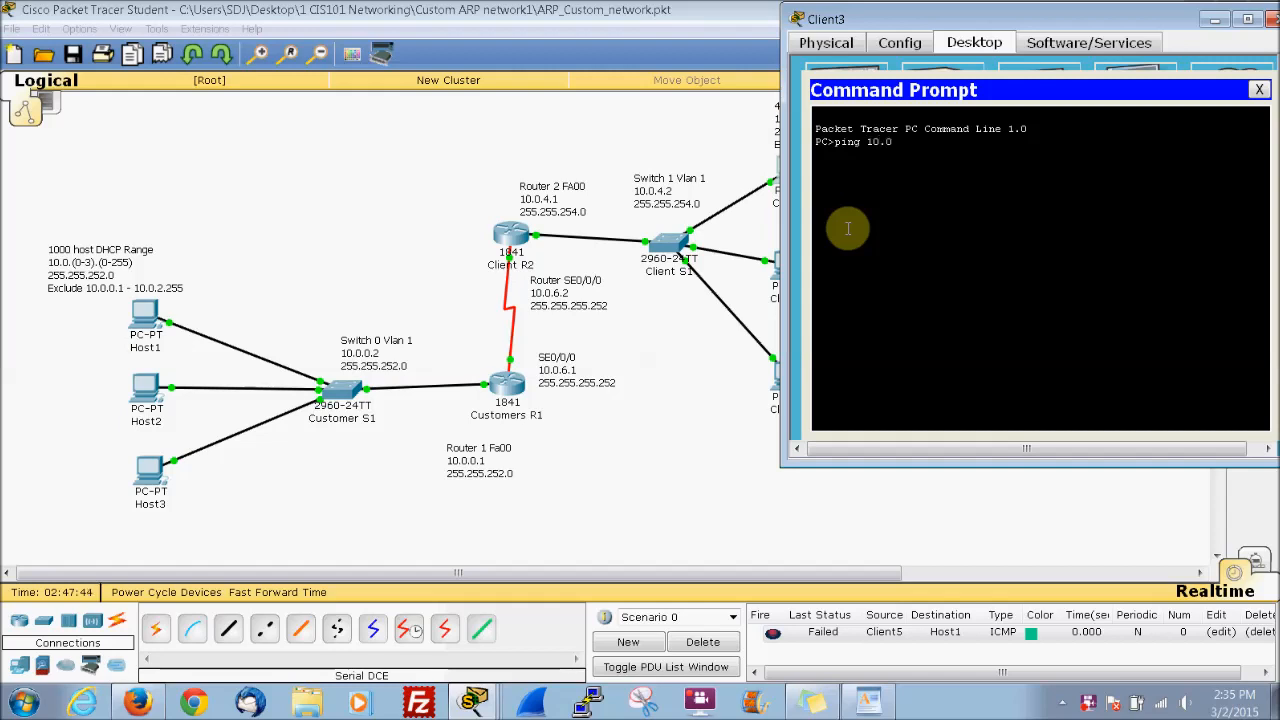
type("ping 10.0.4.1")
key("Return")
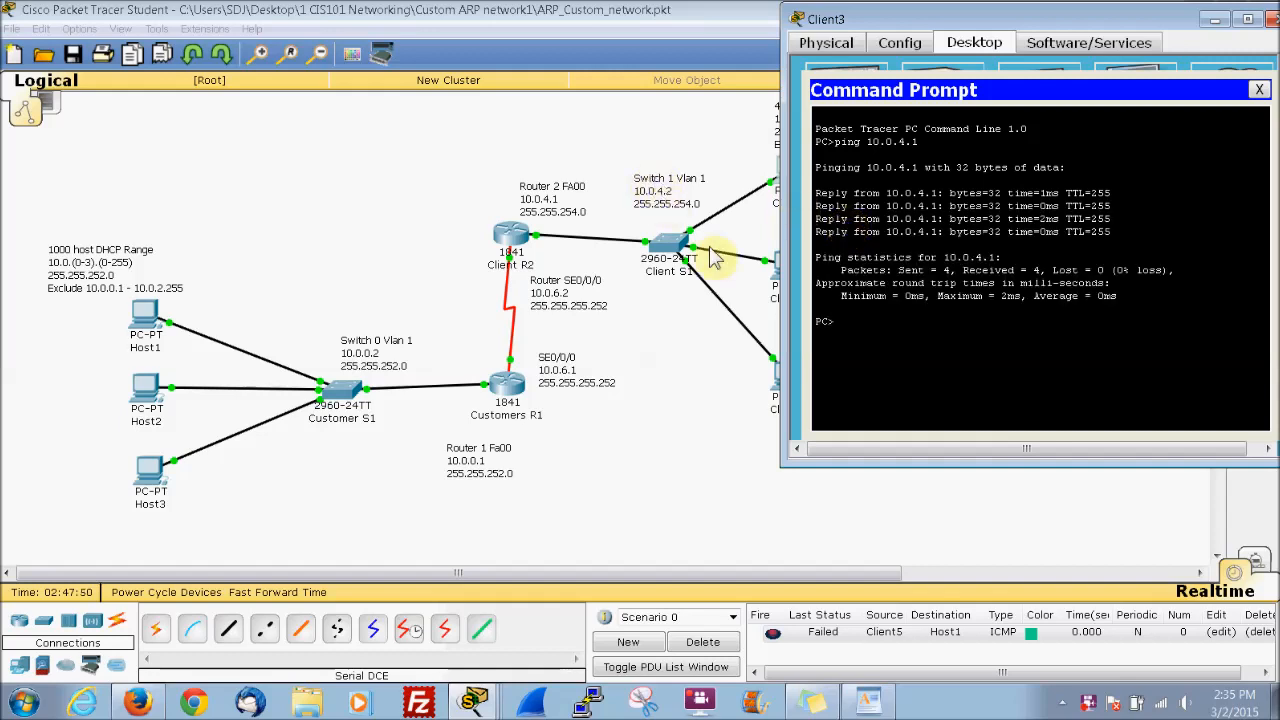
Ping 10.0.4.1 from Client4's Command Prompt and close Client4's window
left_click(778, 272)
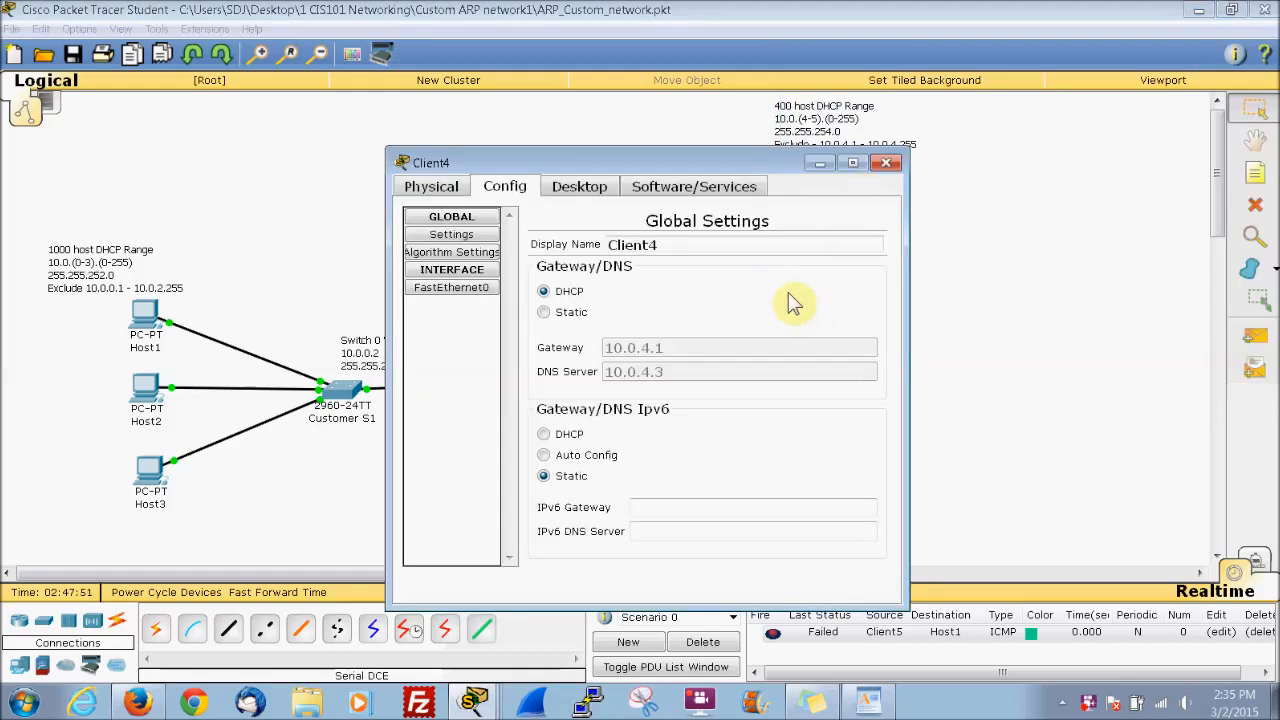
left_click(596, 190)
left_click(728, 255)
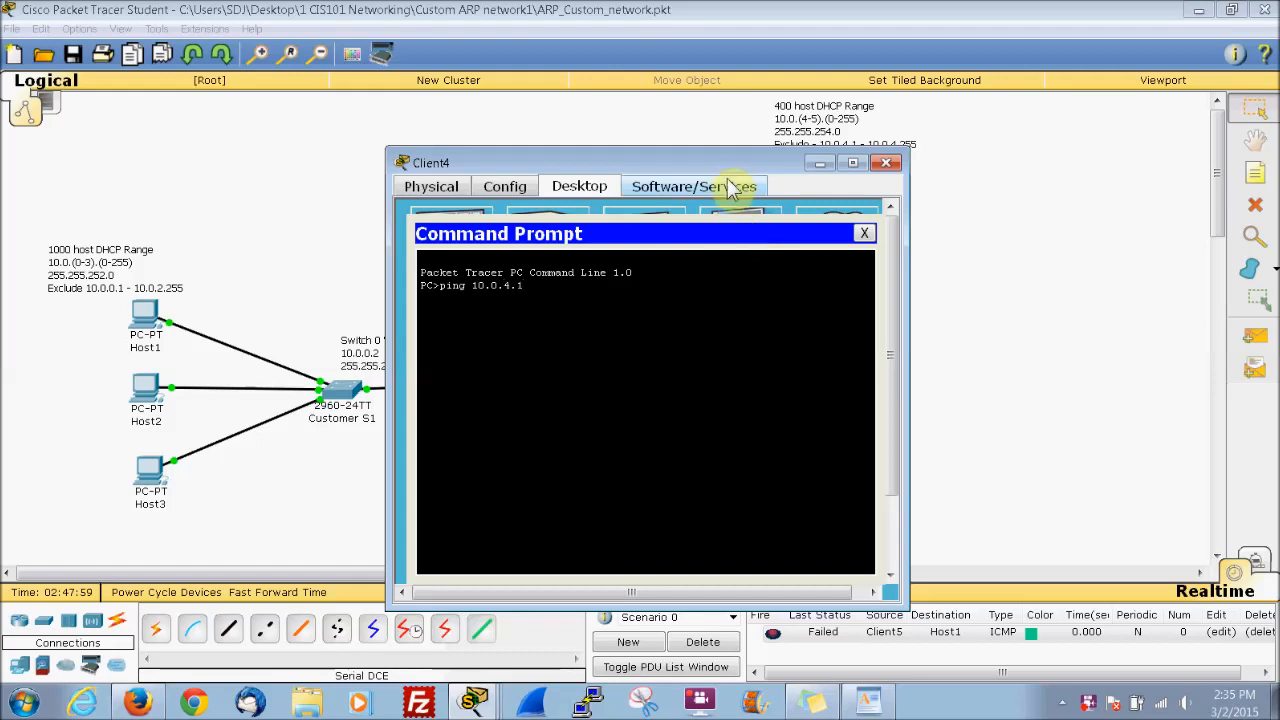
left_click_drag(730, 166, 838, 270)
left_click(837, 379)
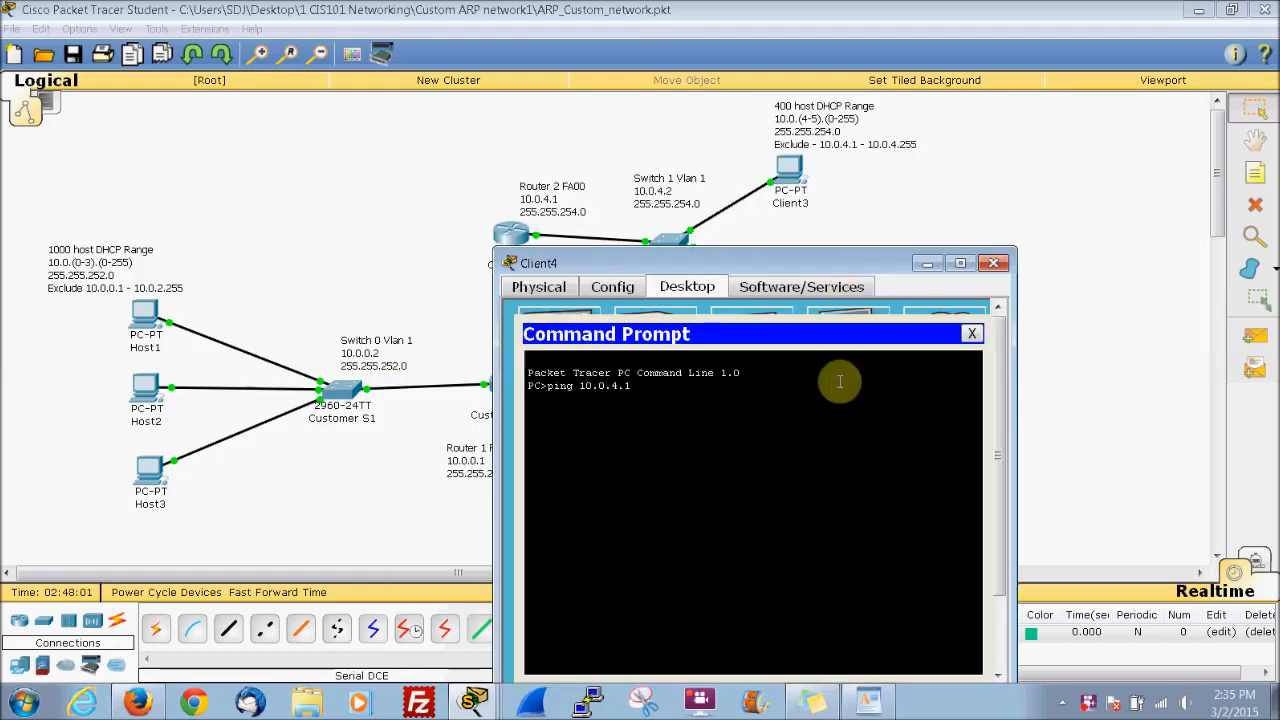
key("Return")
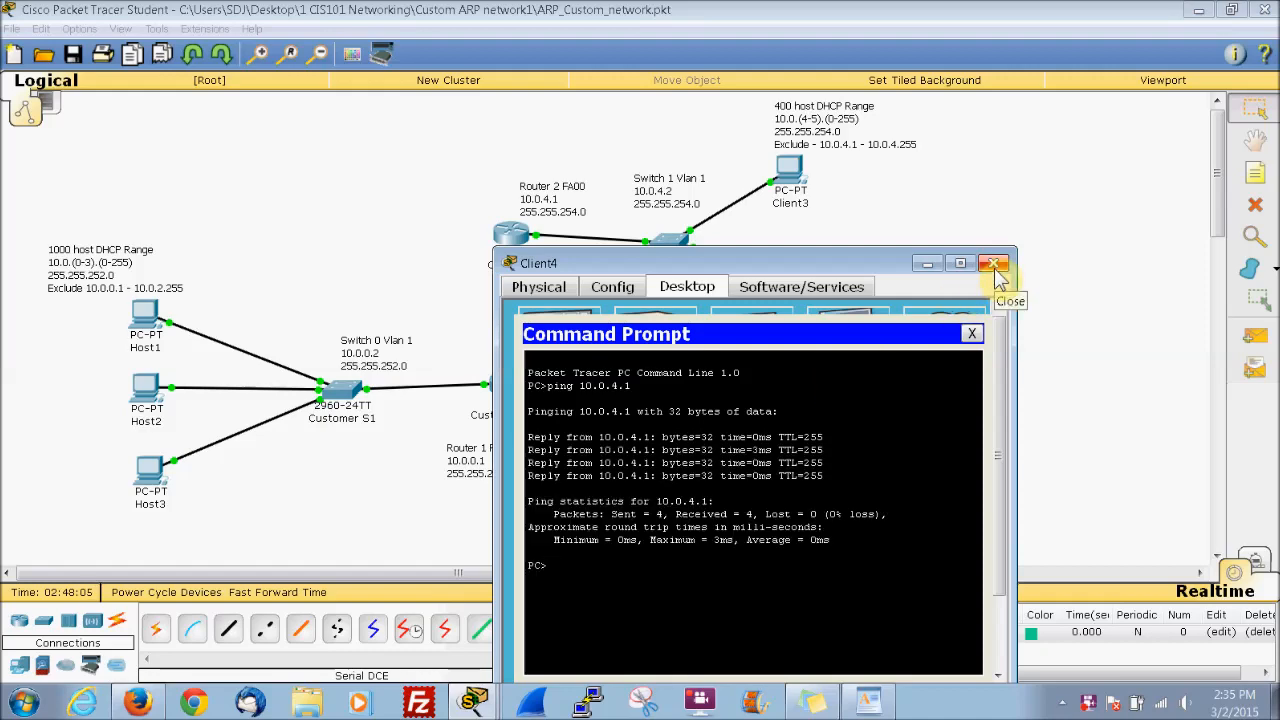
left_click(995, 263)
Review the existing ping output in Client5's Command Prompt and close its window
left_click(790, 362)
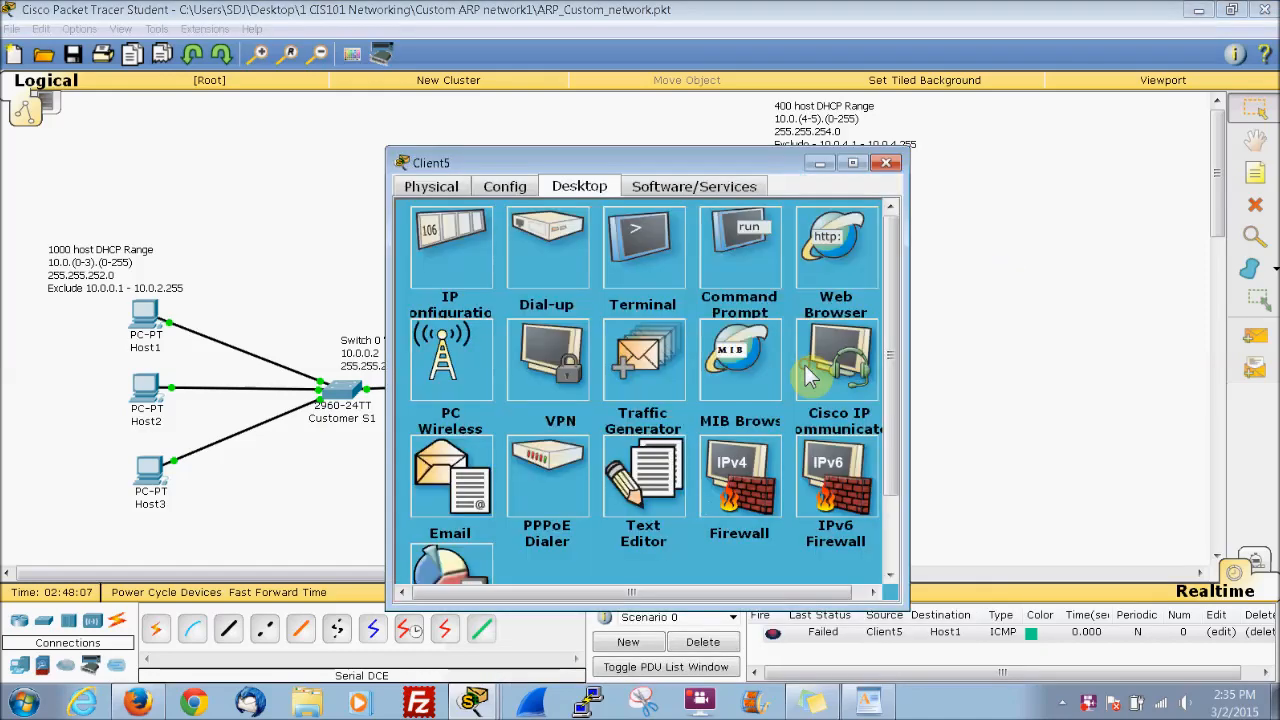
left_click(724, 308)
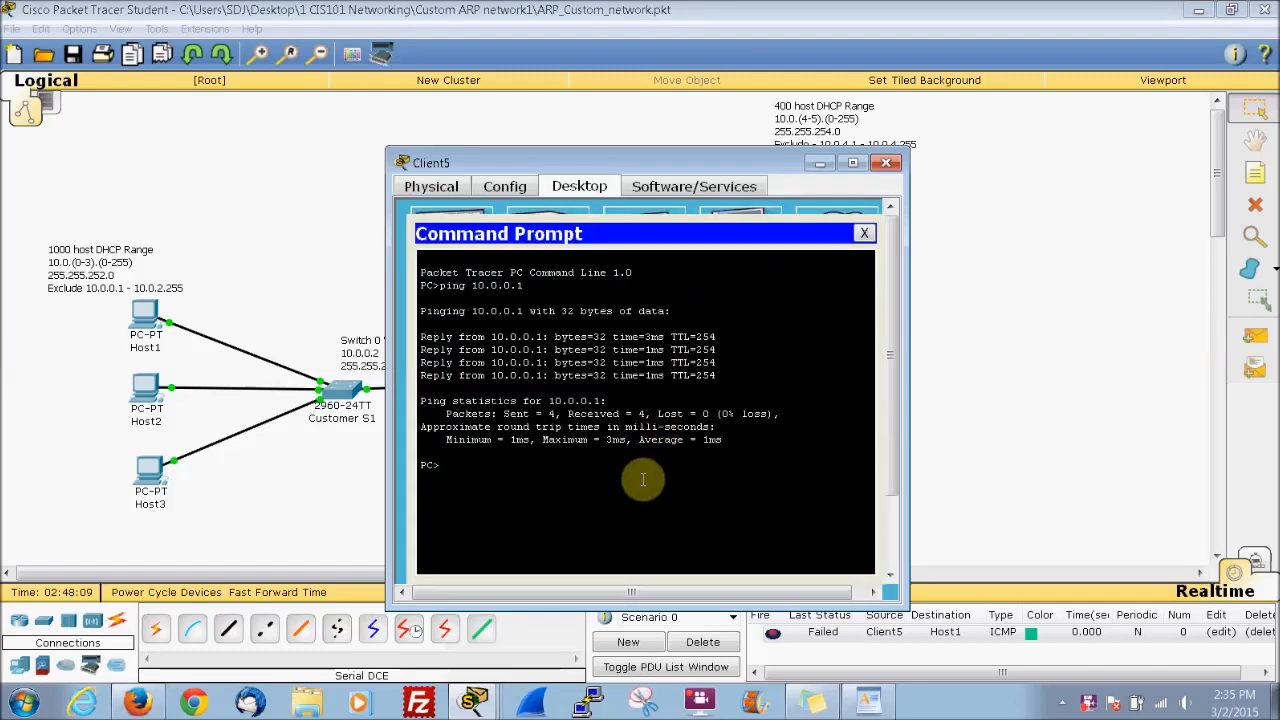
left_click(885, 162)
left_click(773, 383)
left_click(716, 261)
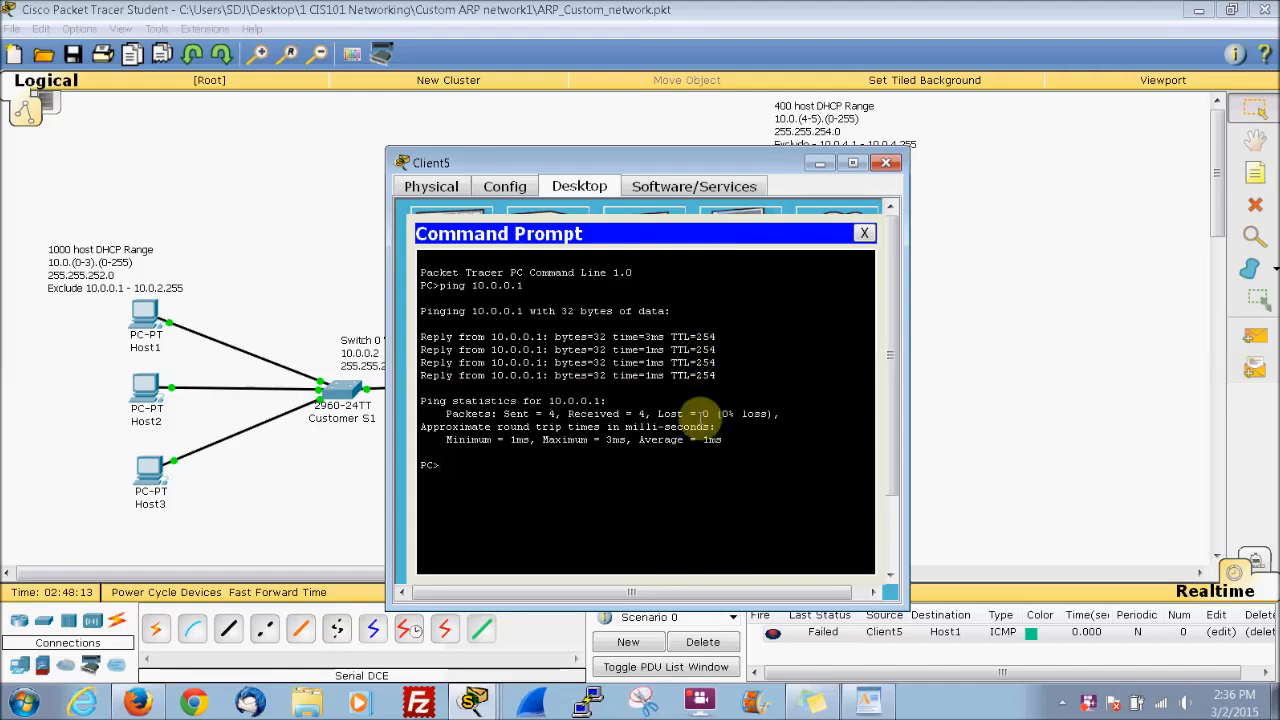
left_click(885, 162)
Check which address was pinged in the Command Prompts of Client4 and Client3, closing each window
left_click(789, 280)
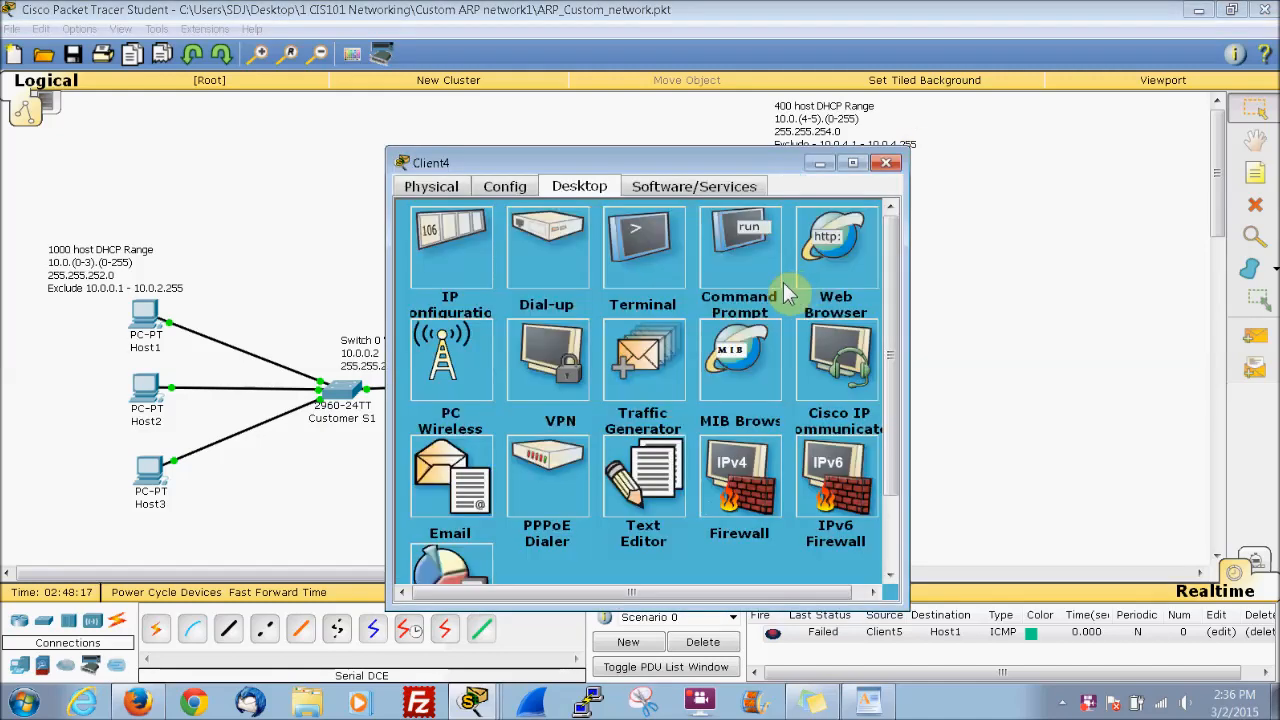
left_click(715, 262)
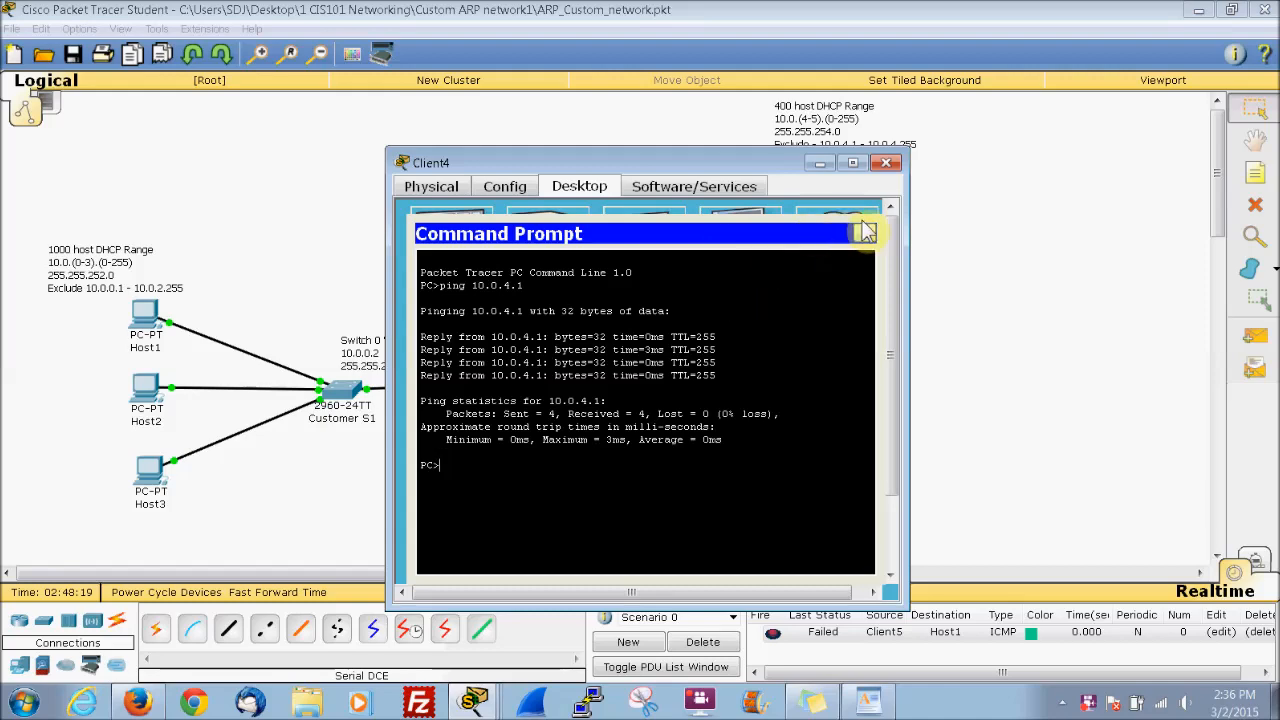
left_click(885, 162)
left_click(789, 170)
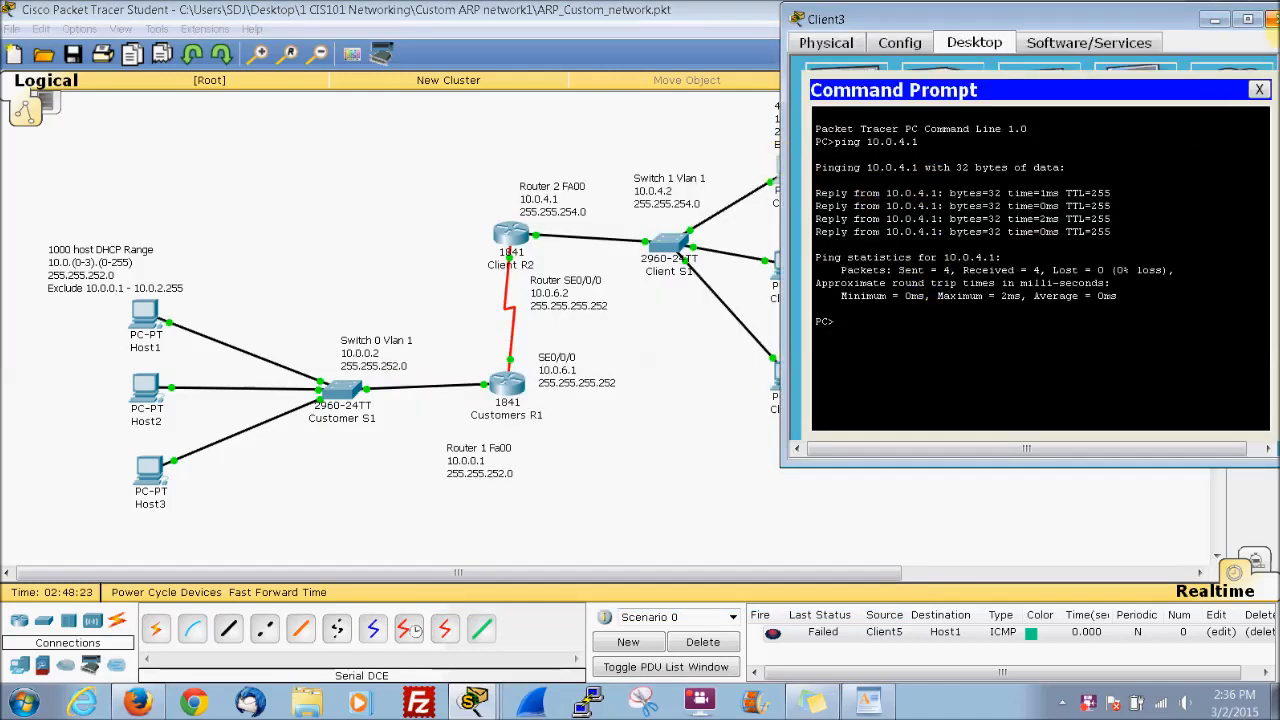
left_click(1265, 19)
left_click(787, 266)
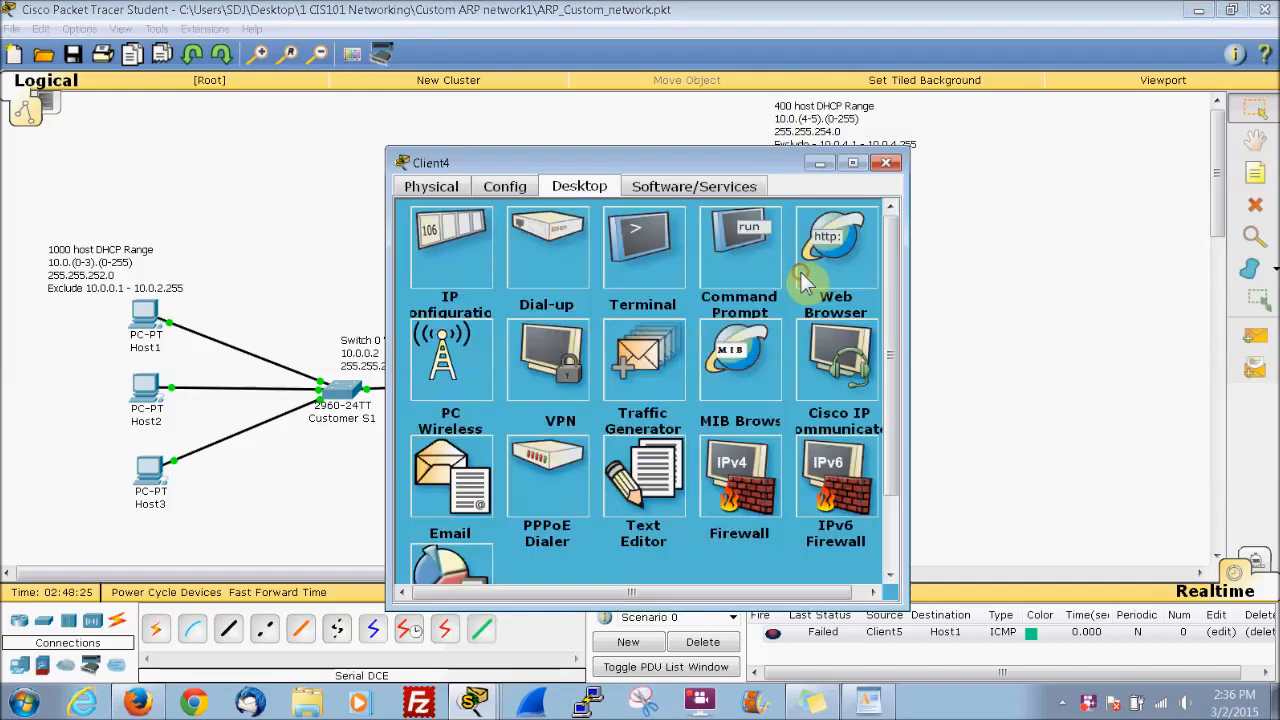
left_click(725, 245)
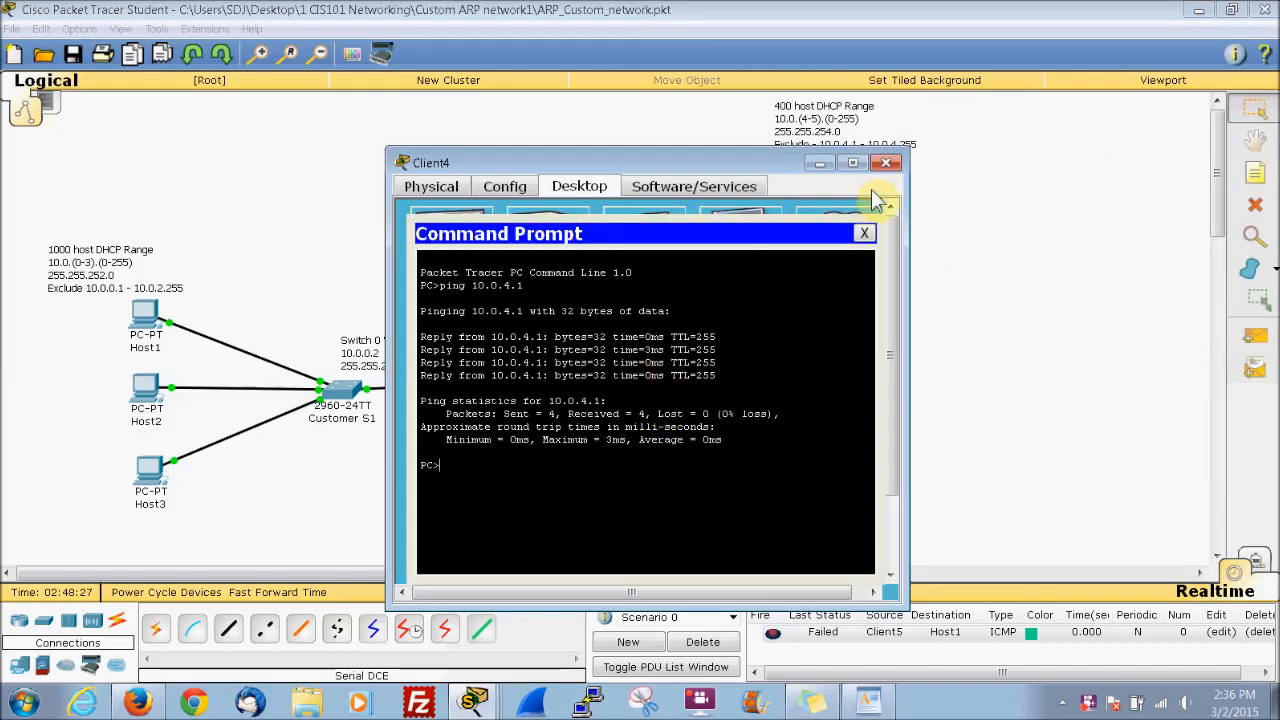
left_click(885, 162)
Ping 10.0.4.1 from Client5's Command Prompt and close Client5's window
left_click(785, 372)
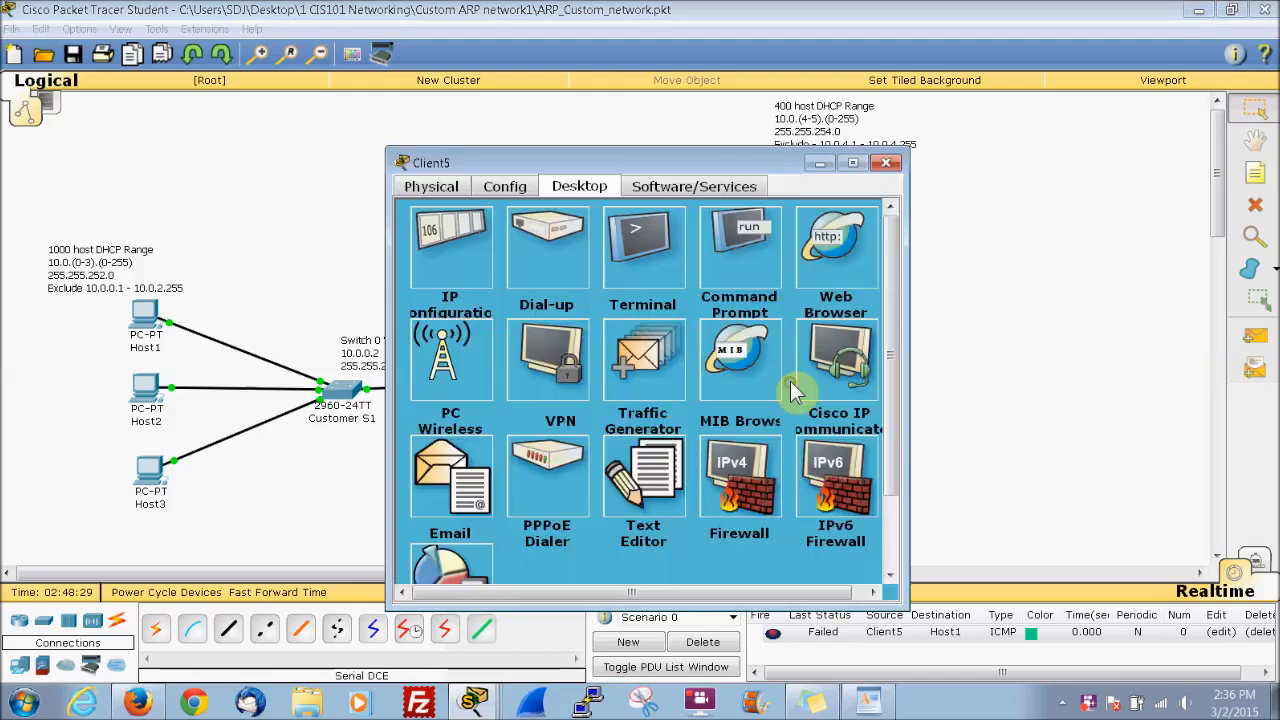
left_click(735, 240)
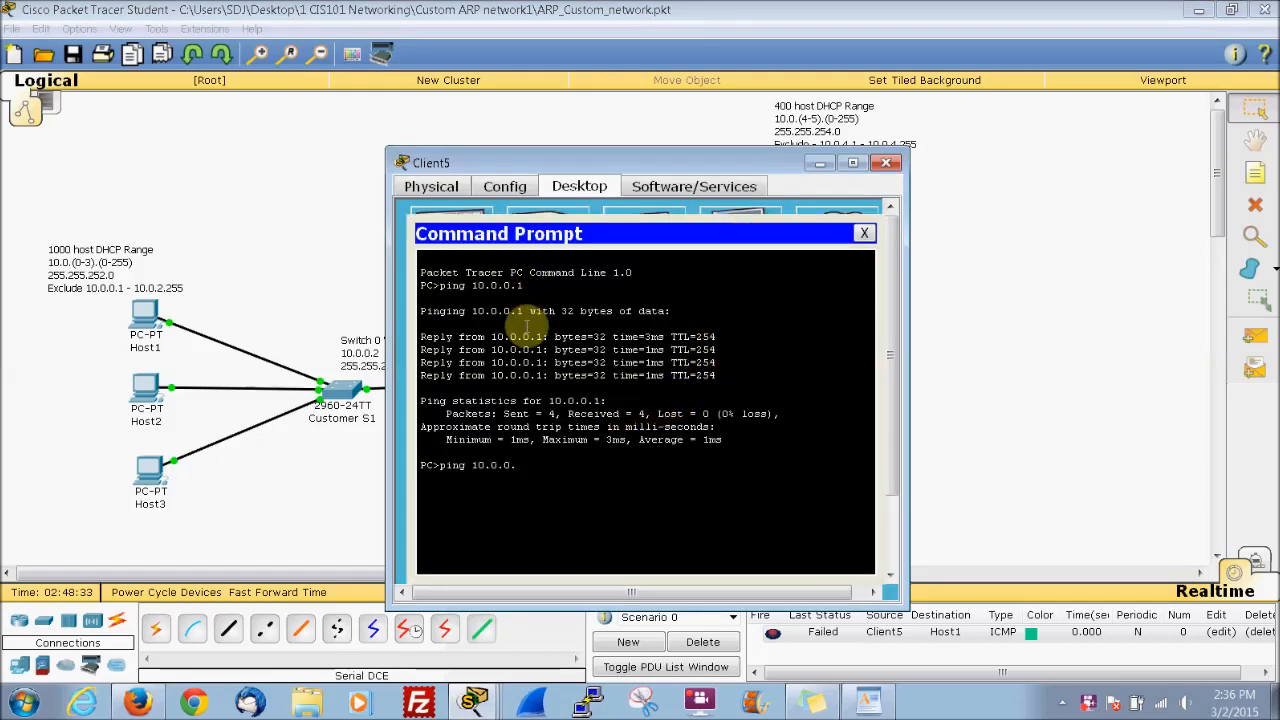
key("Return")
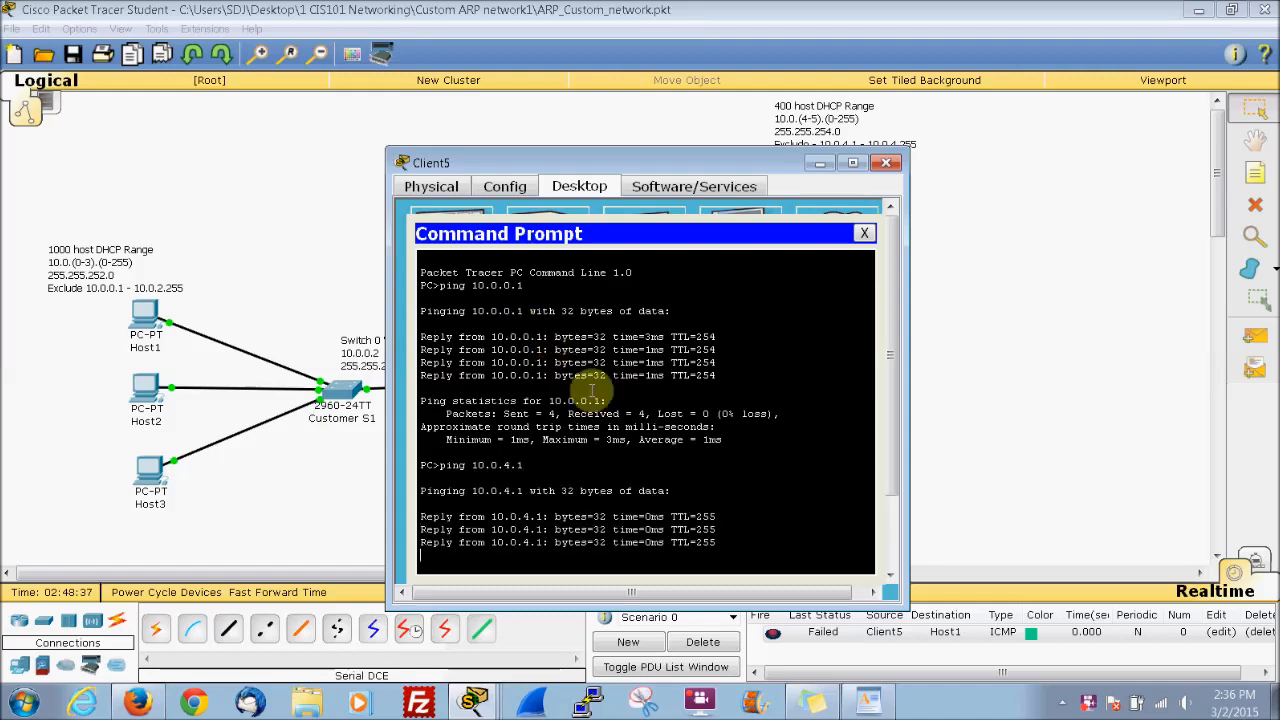
left_click(886, 163)
Display the ARP table on switch Client S1 with show arp in privileged mode, closing its window when done
left_click(676, 242)
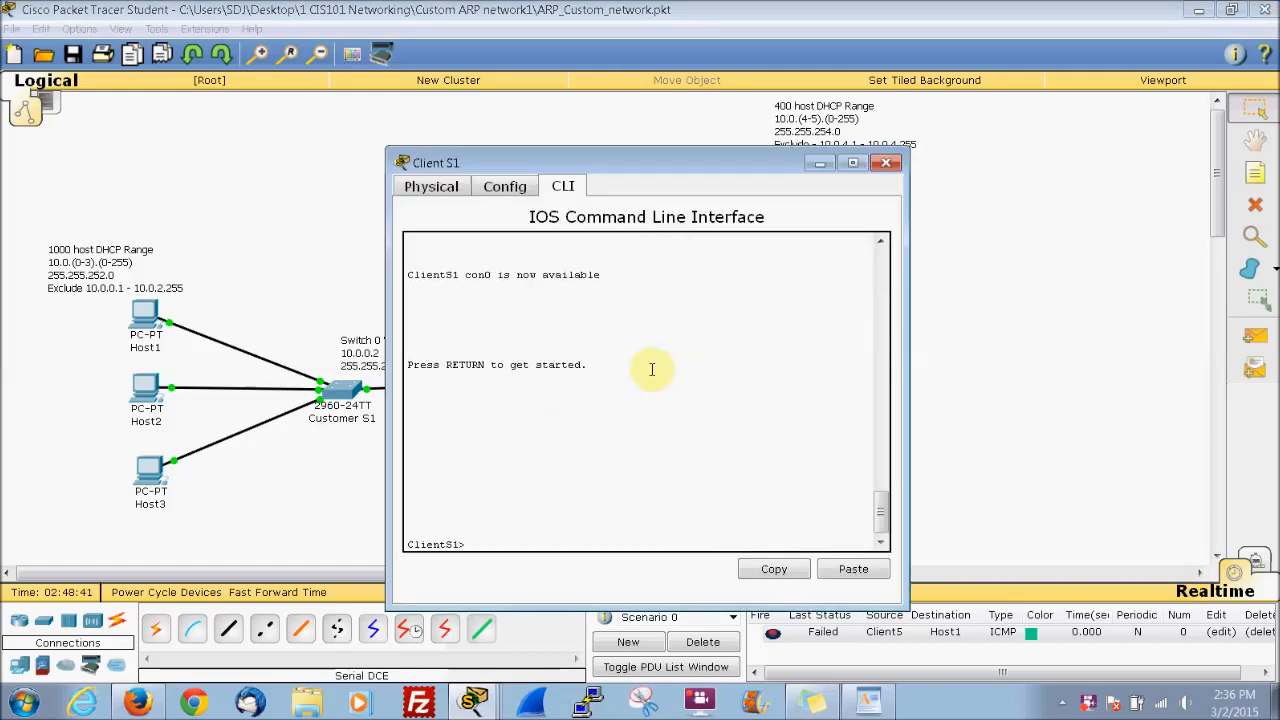
type("en")
key("Return")
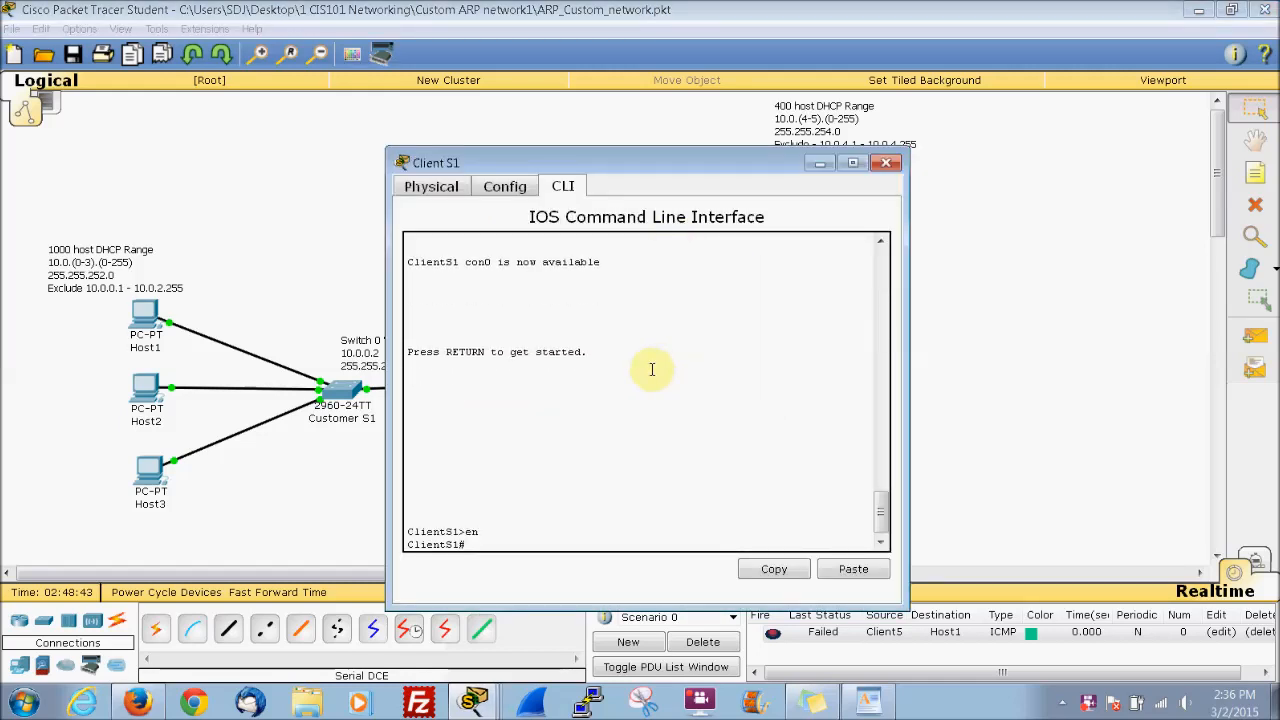
type("show arp")
key("Return")
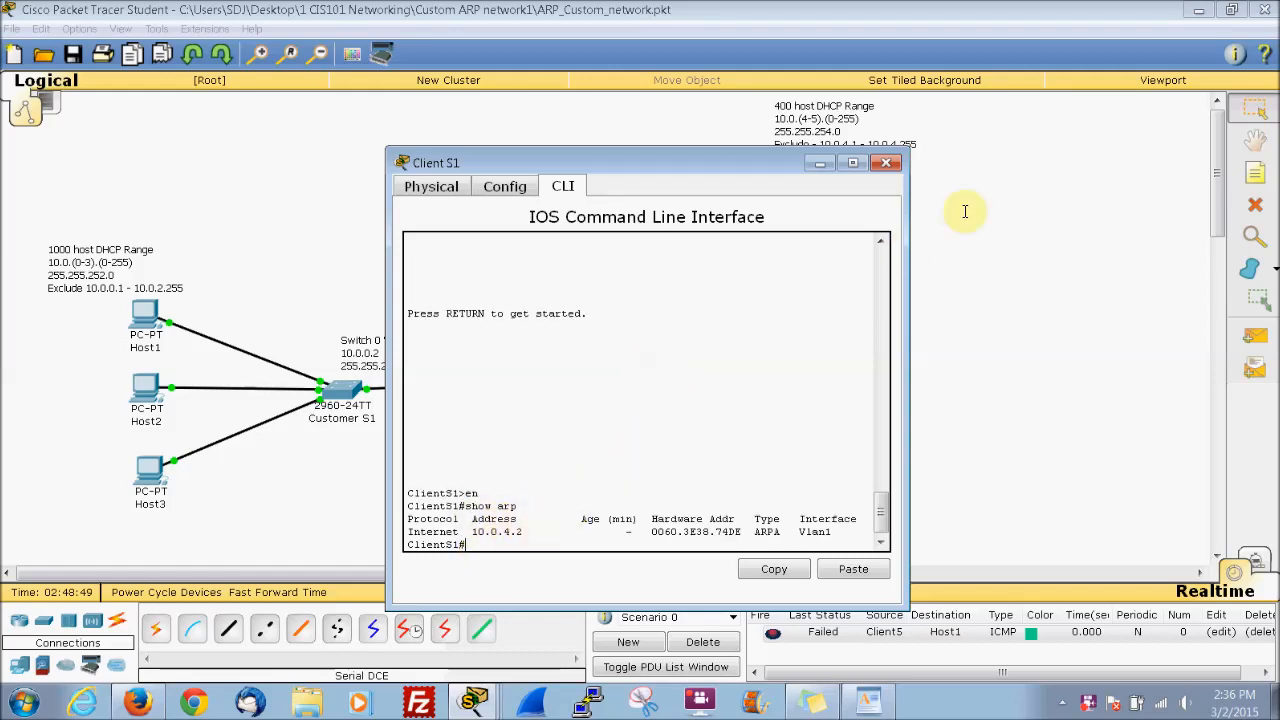
left_click(885, 162)
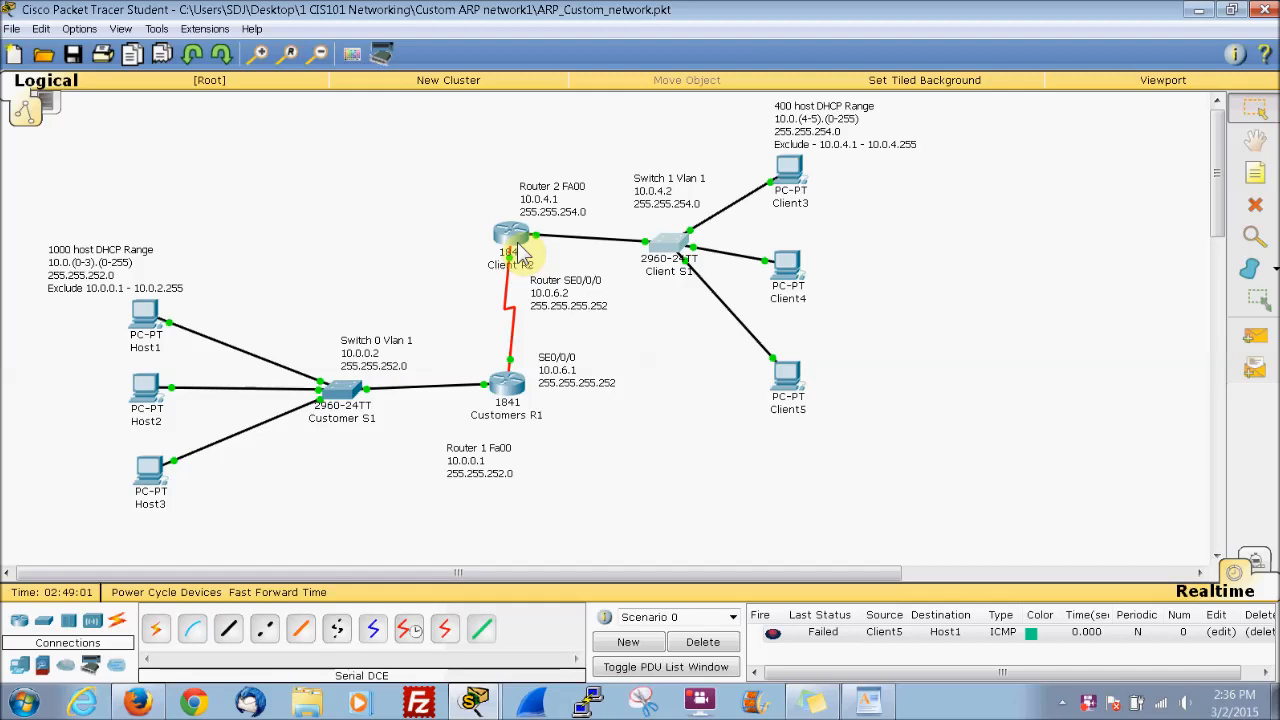
Send a simple PDU from Client5 to Host1
mouse_move(521, 255)
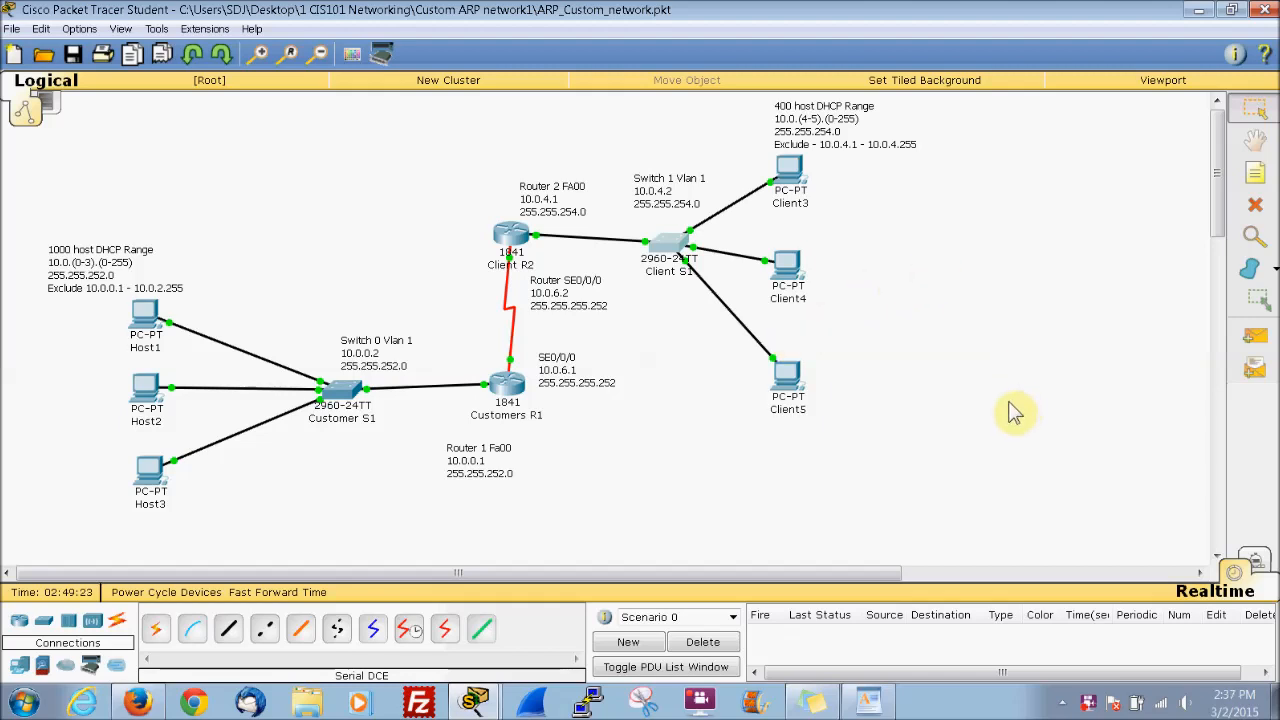
left_click(1259, 375)
left_click(1260, 332)
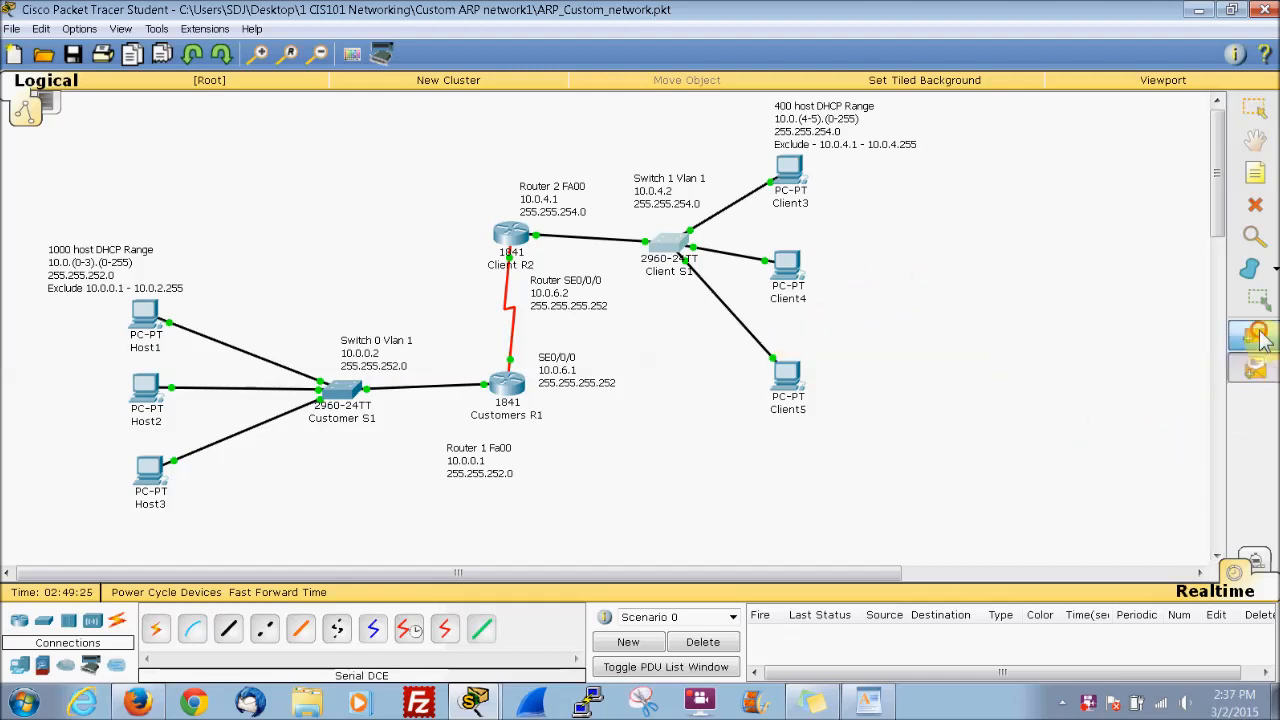
left_click(786, 377)
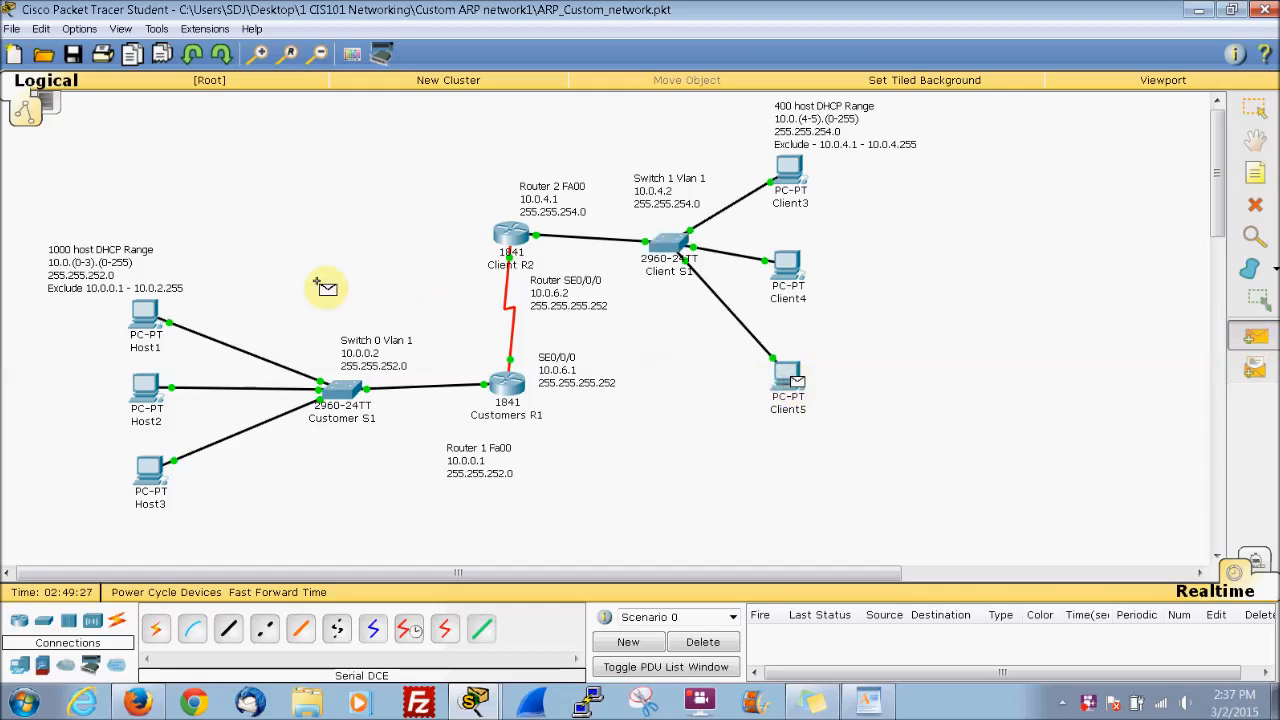
left_click(148, 316)
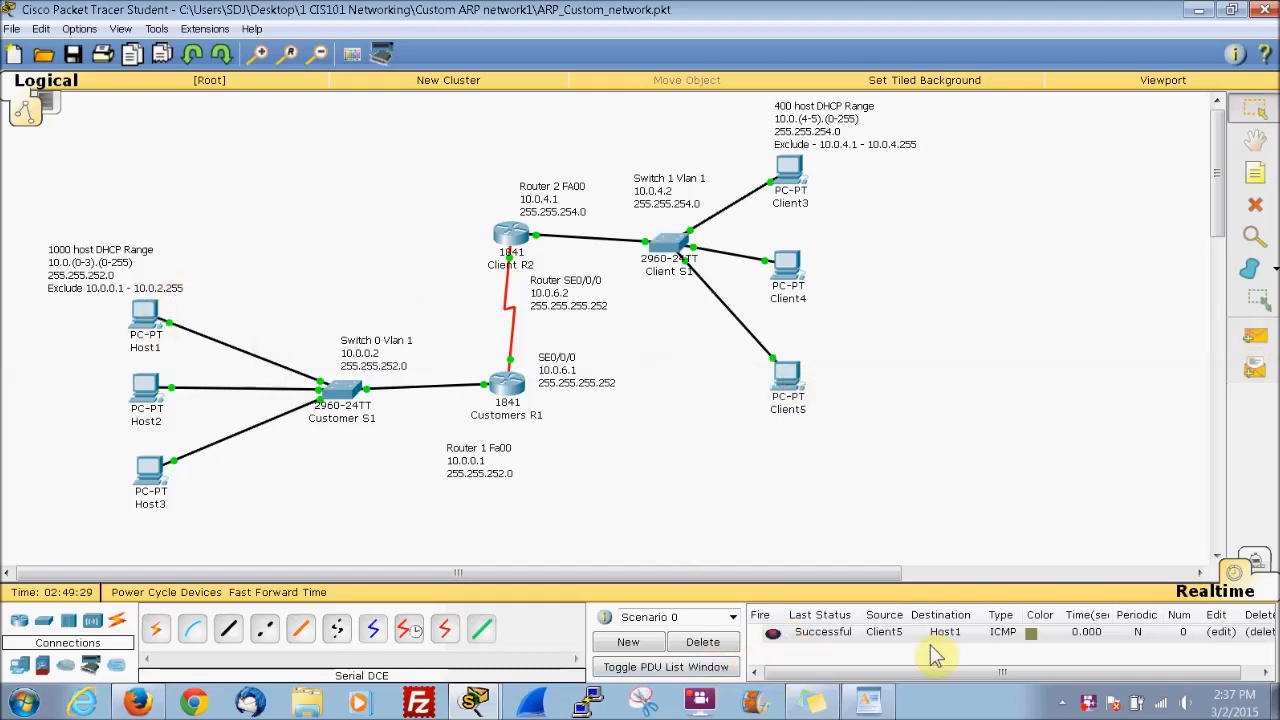
Play the Client5-to-Host1 packet exchange in Simulation mode with Auto Capture and delete Scenario 0's PDU
left_click(1254, 561)
left_click(1039, 380)
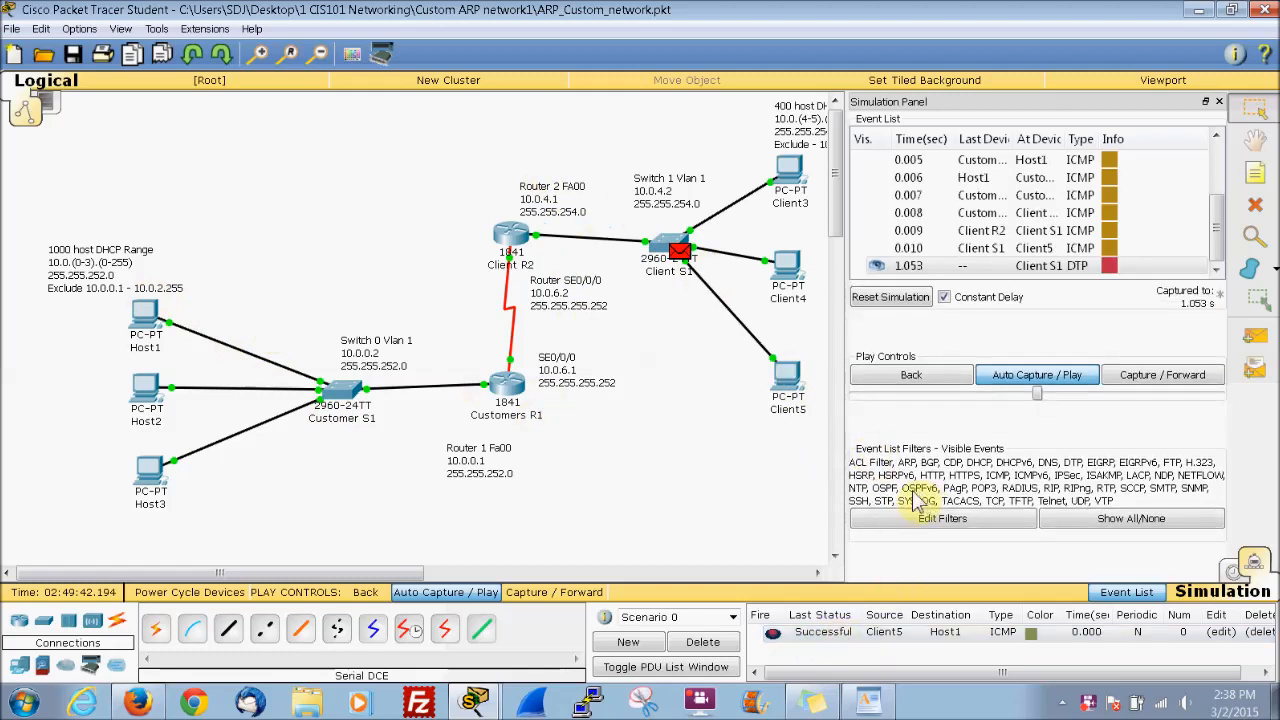
left_click(718, 643)
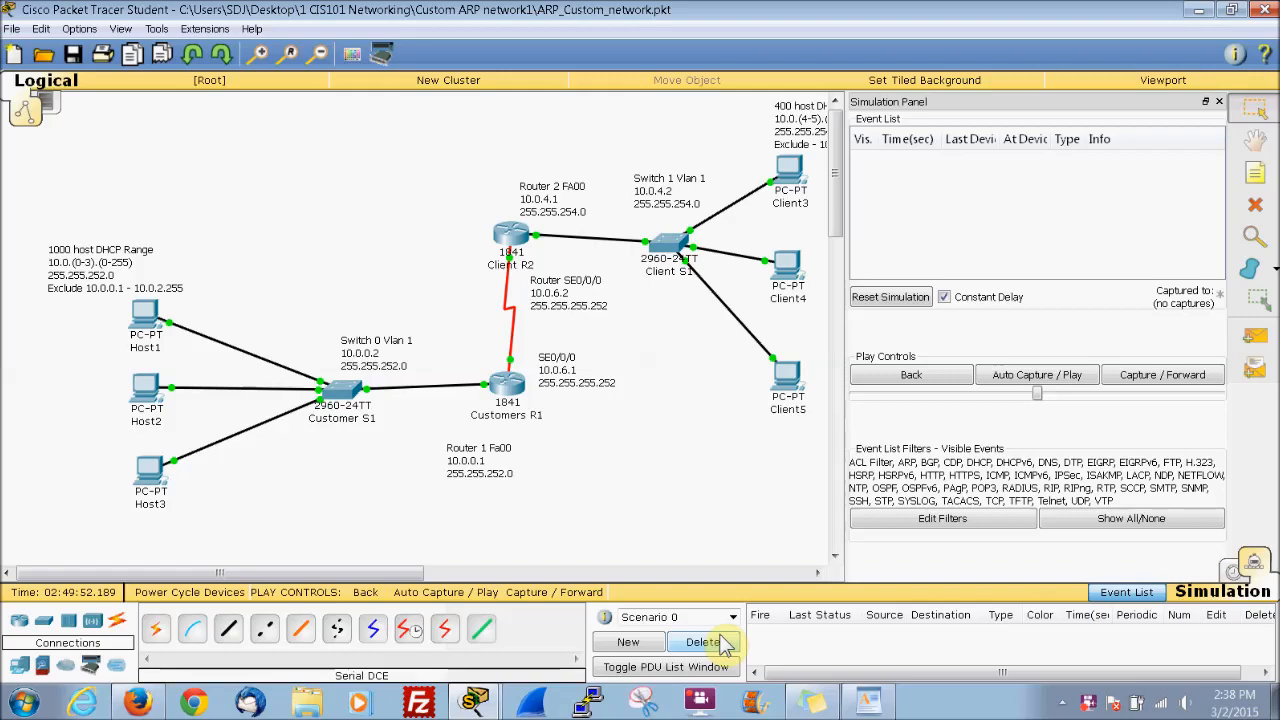